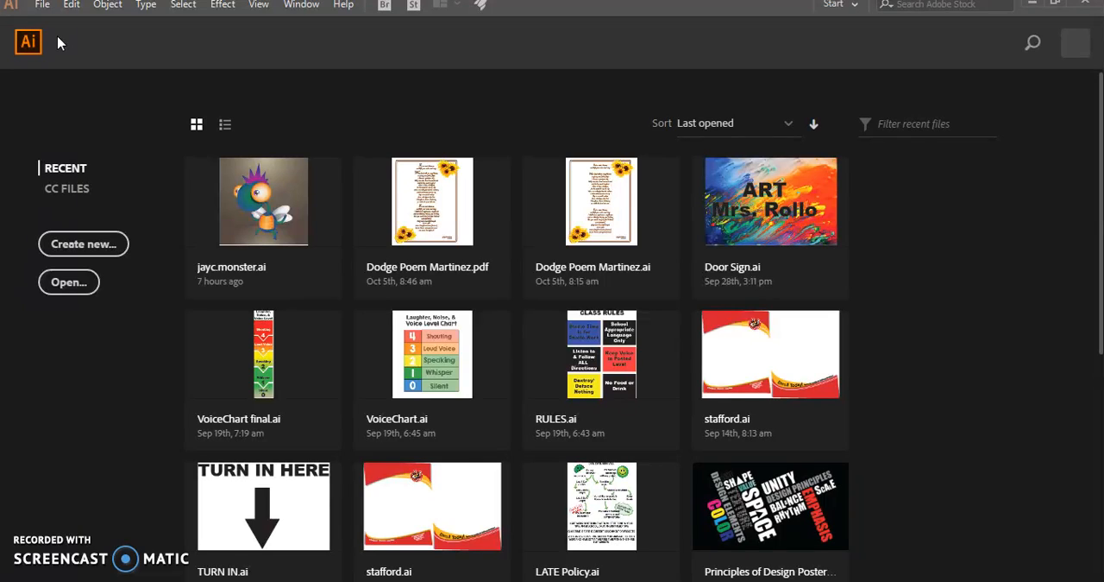
Open the scanned lettering sketch img021.jpg from the Pictures folder
{"action": "left_click", "coordinate": [42, 5]}
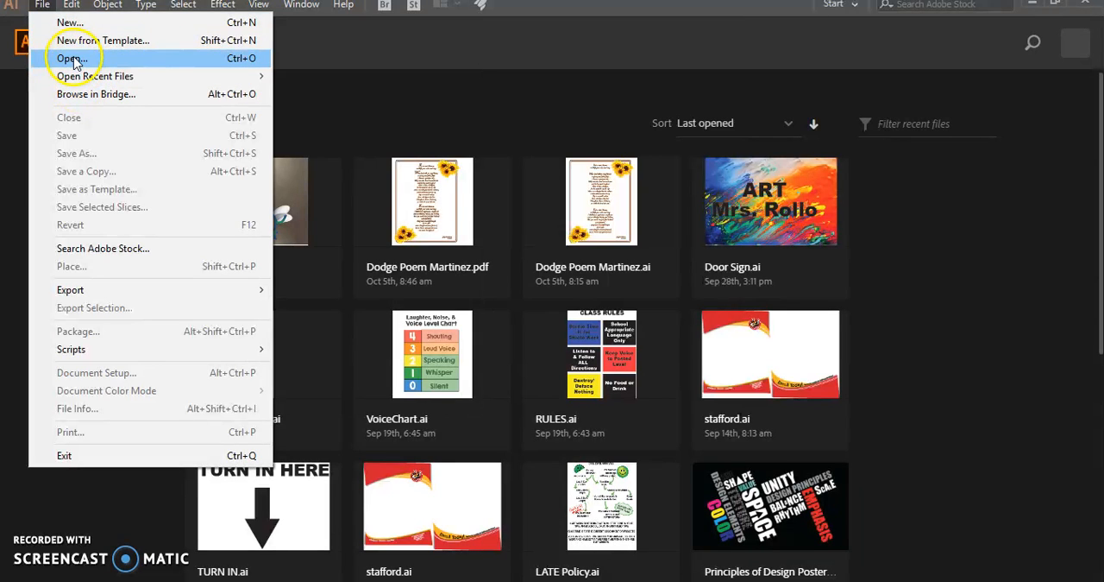
{"action": "left_click", "coordinate": [71, 59]}
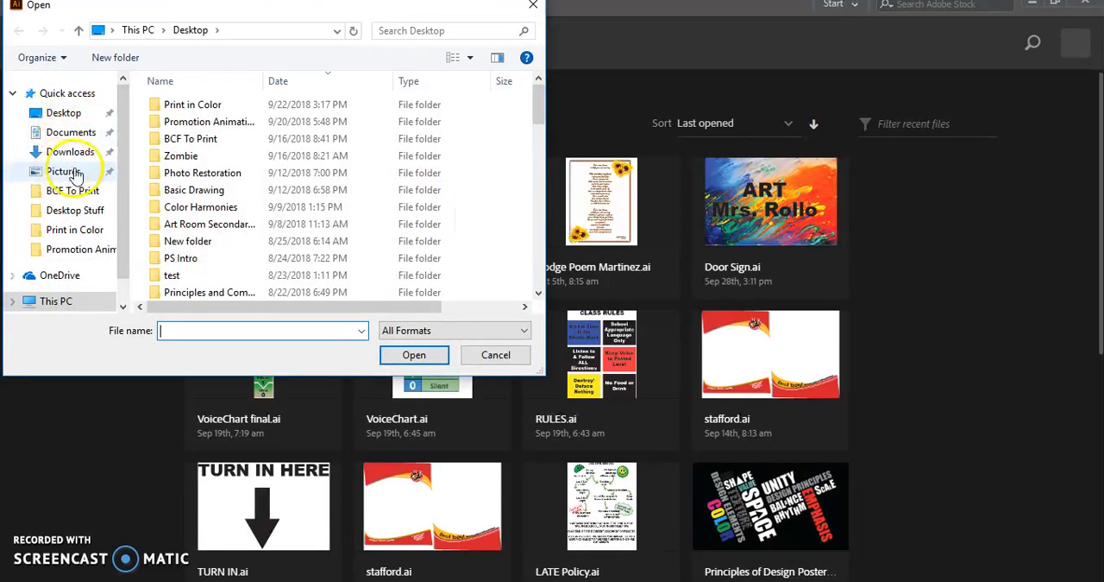
{"action": "left_click", "coordinate": [62, 171]}
{"action": "left_click_drag", "start_coordinate": [537, 138], "coordinate": [537, 308]}
{"action": "left_click", "coordinate": [294, 269]}
{"action": "left_click", "coordinate": [413, 354]}
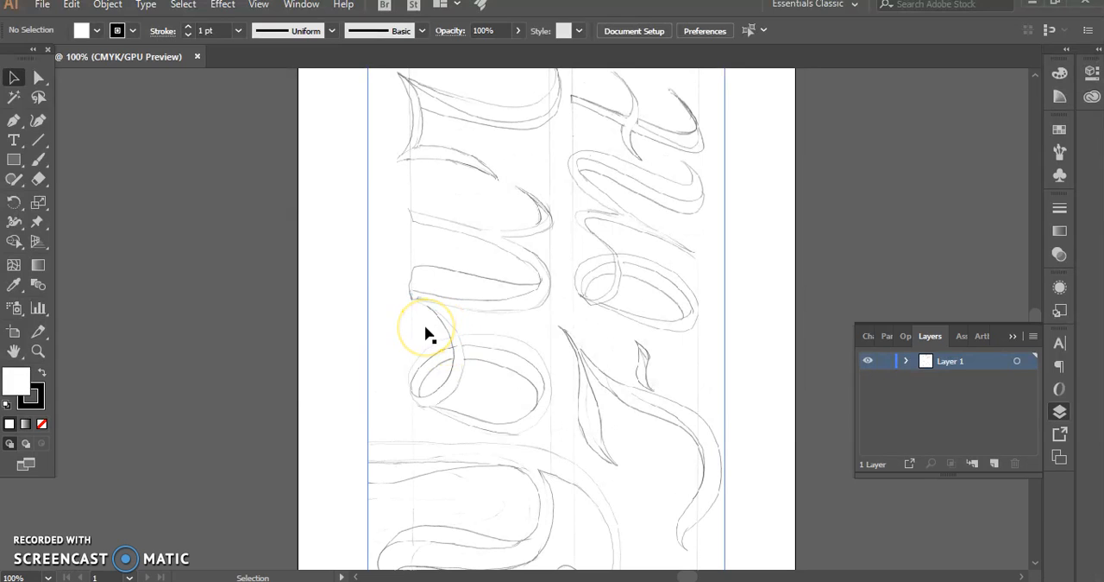
{"action": "key", "text": "ctrl+minus"}
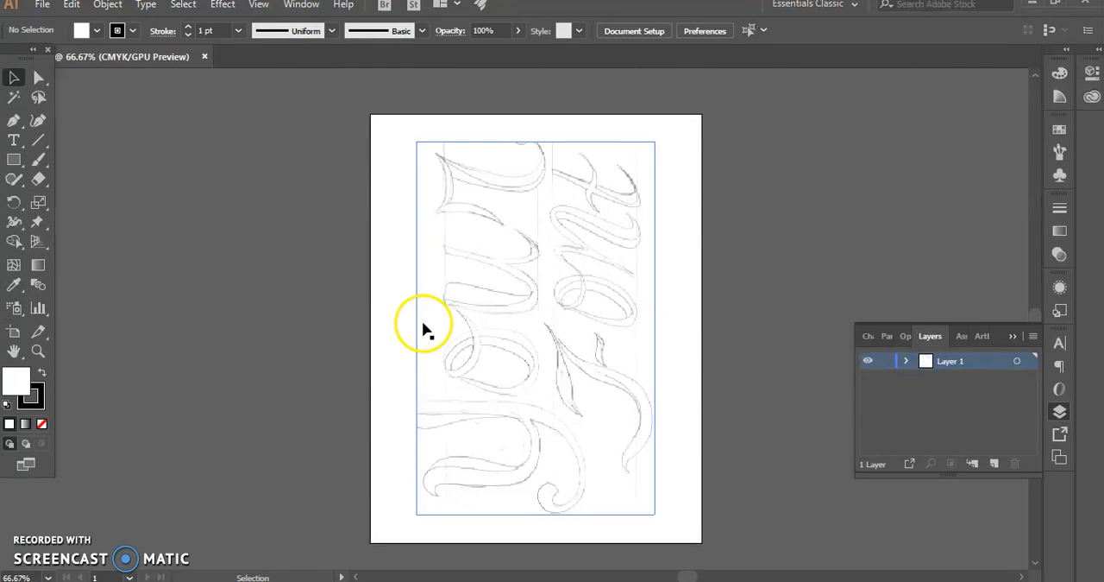
Edit the artboard through the document setup, widening it to about 15.76 in at a height of 11 in
{"action": "left_click", "coordinate": [486, 320]}
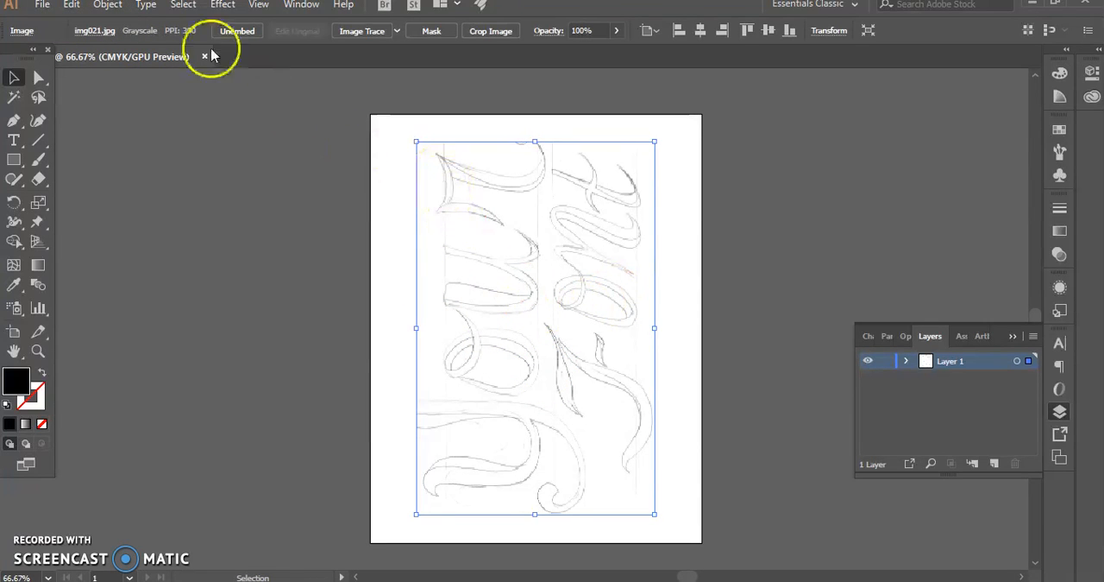
{"action": "left_click", "coordinate": [41, 5]}
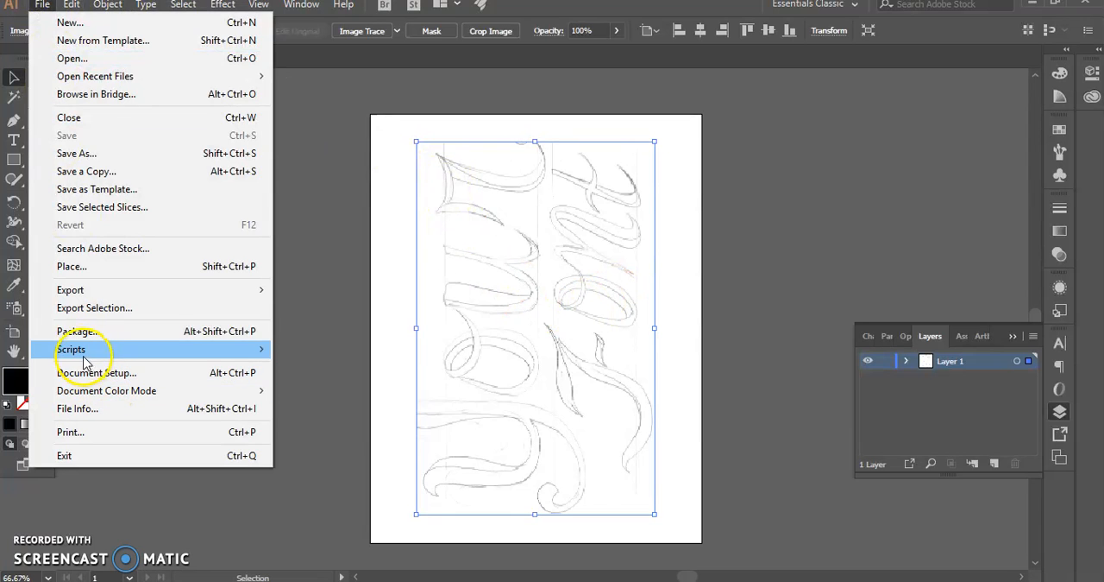
{"action": "mouse_move", "coordinate": [90, 358]}
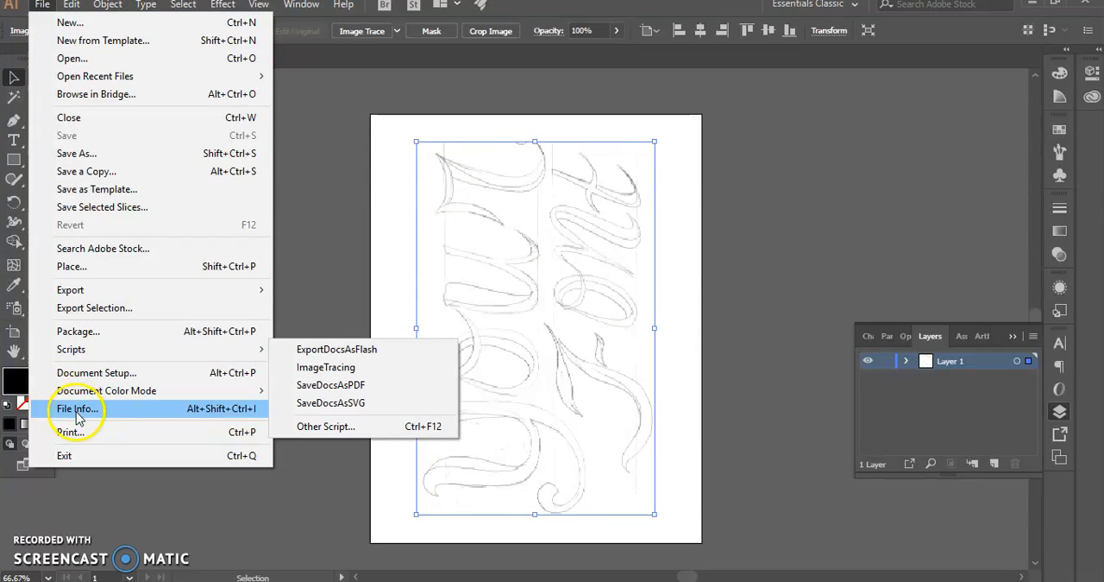
{"action": "left_click", "coordinate": [67, 378]}
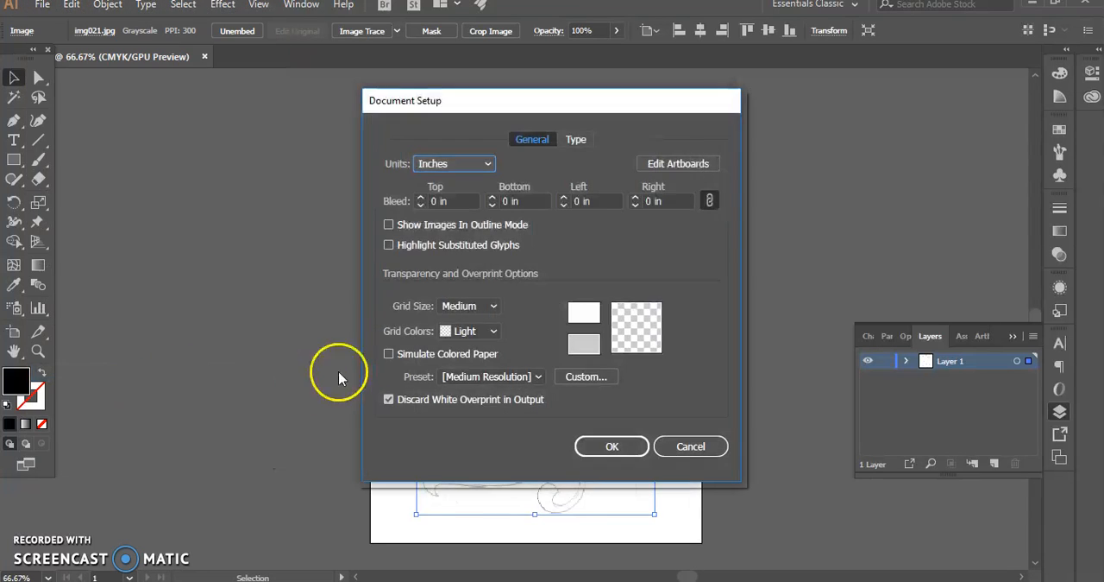
{"action": "left_click", "coordinate": [671, 163]}
{"action": "mouse_move", "coordinate": [704, 325]}
{"action": "left_mouse_down"}
{"action": "mouse_move", "coordinate": [892, 315]}
{"action": "mouse_move", "coordinate": [985, 326]}
{"action": "left_mouse_up"}
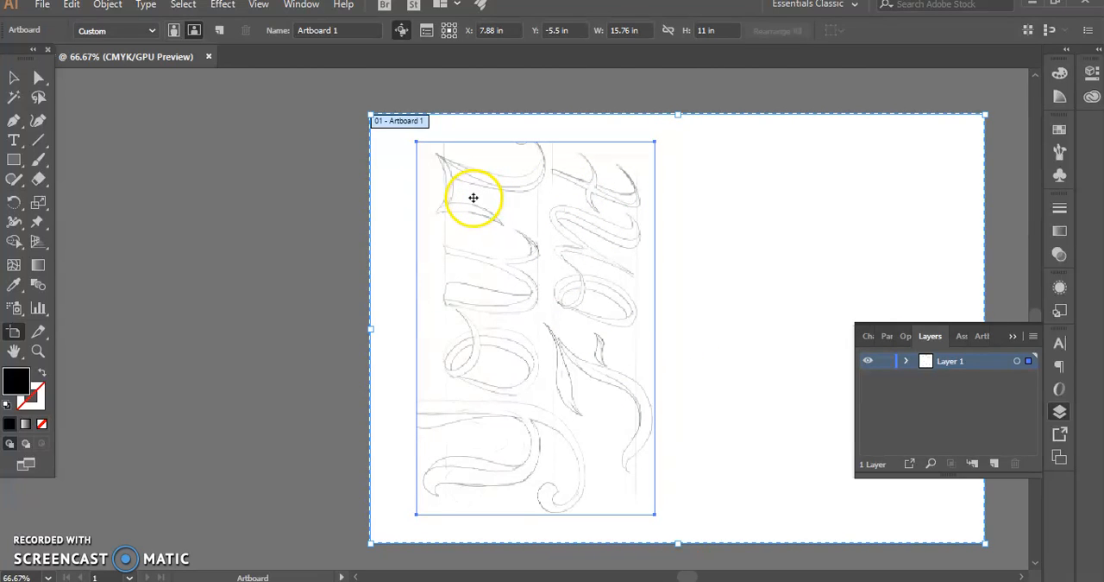
{"action": "key", "text": "Escape"}
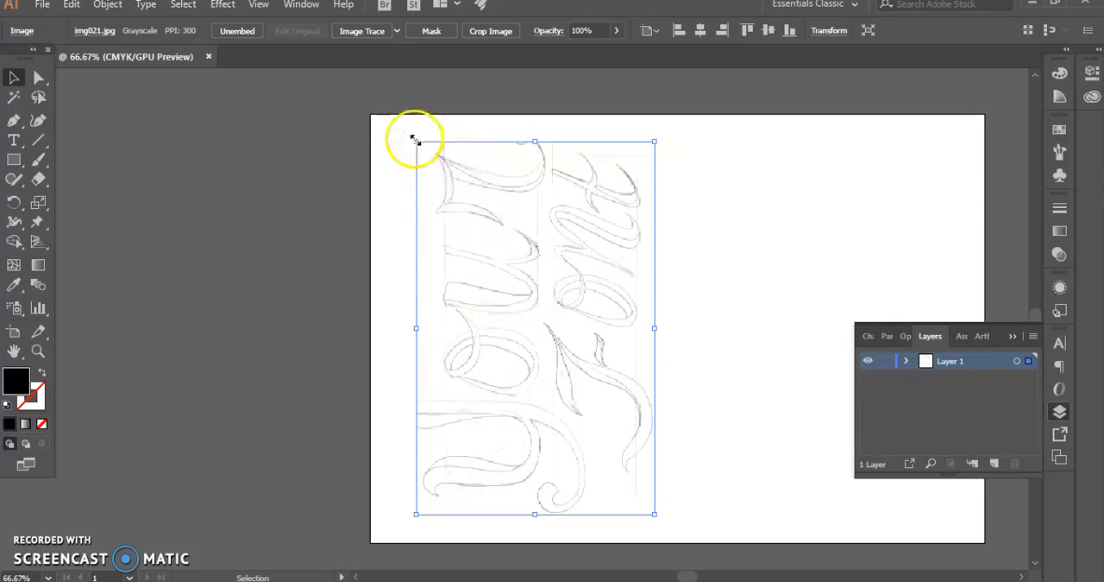
Rotate the sketch so "Your Font" reads horizontally, widen it, and position it on the enlarged artboard
{"action": "left_click_drag", "start_coordinate": [410, 138], "coordinate": [754, 168]}
{"action": "left_click_drag", "start_coordinate": [656, 261], "coordinate": [790, 289]}
{"action": "left_click_drag", "start_coordinate": [626, 367], "coordinate": [475, 317]}
{"action": "key", "text": "ctrl+1"}
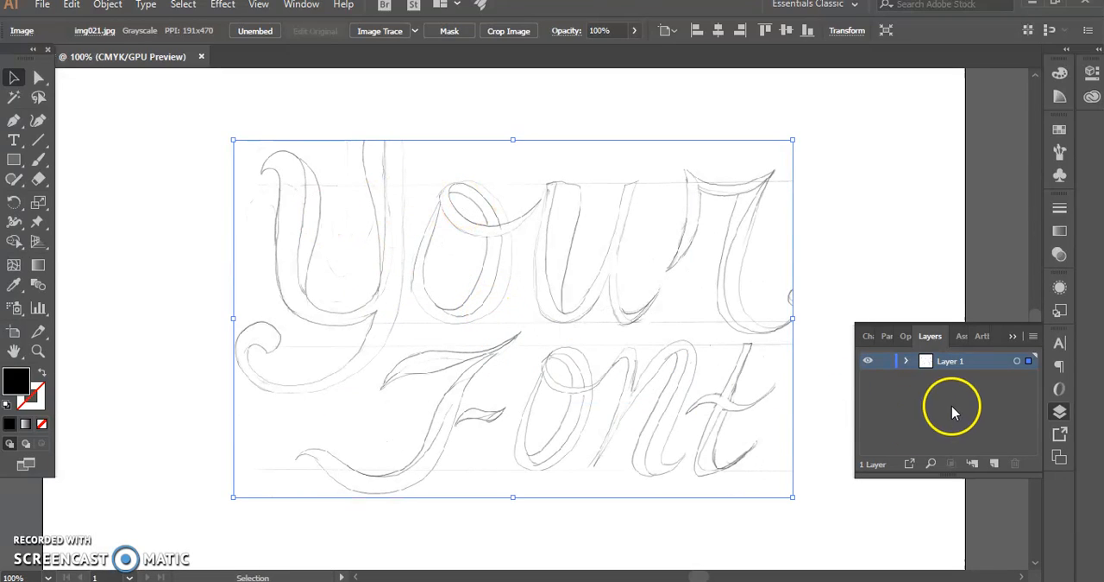
Expand Layer 1 and lock the sketch image inside it
{"action": "left_click", "coordinate": [907, 360]}
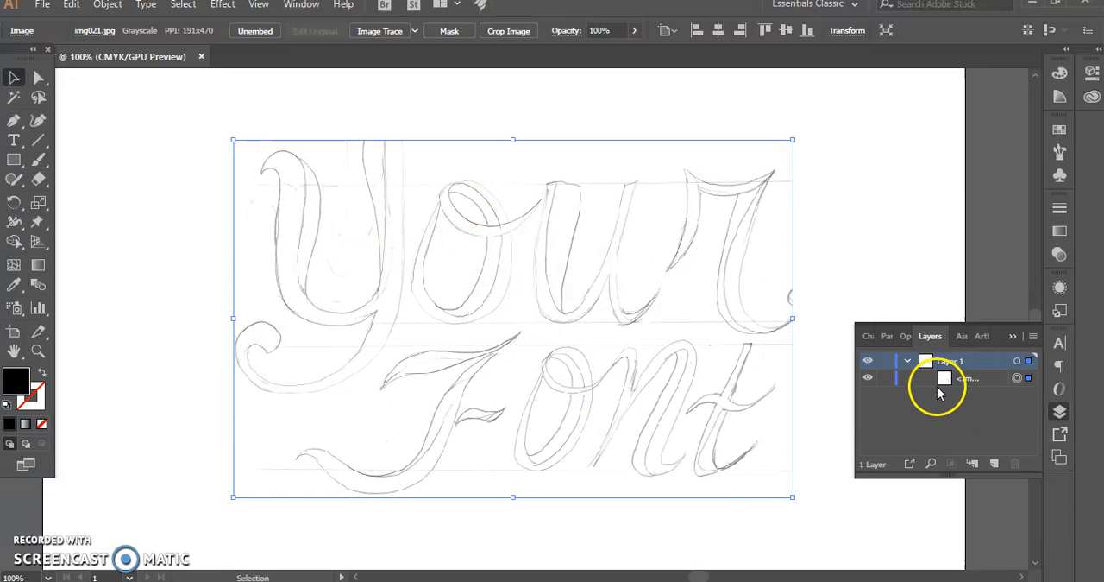
{"action": "left_click", "coordinate": [919, 389]}
{"action": "left_click", "coordinate": [882, 380]}
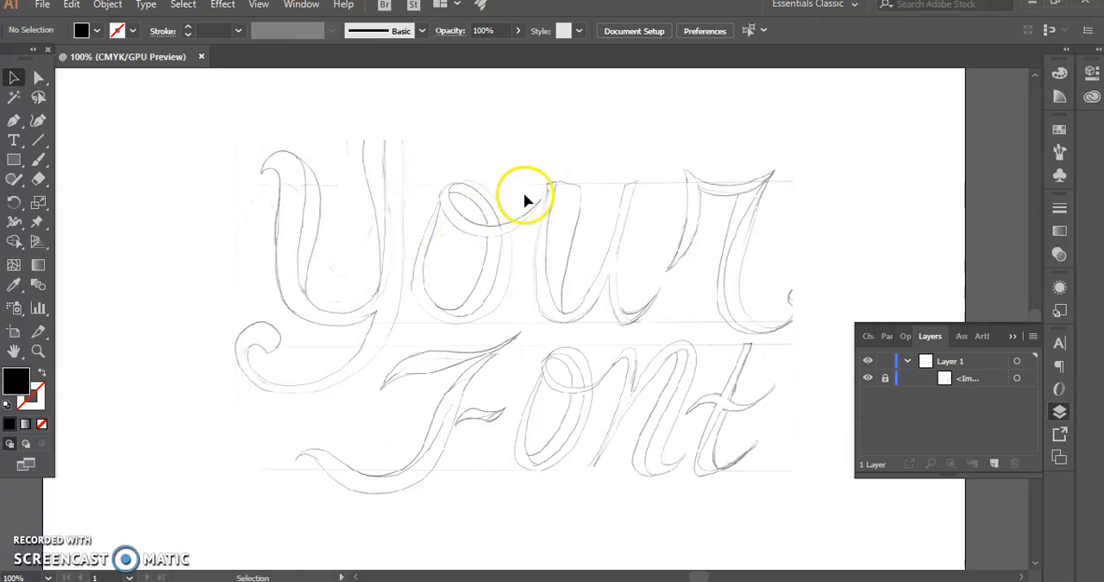
Show the rulers around the document
{"action": "left_click", "coordinate": [258, 6]}
{"action": "mouse_move", "coordinate": [336, 362]}
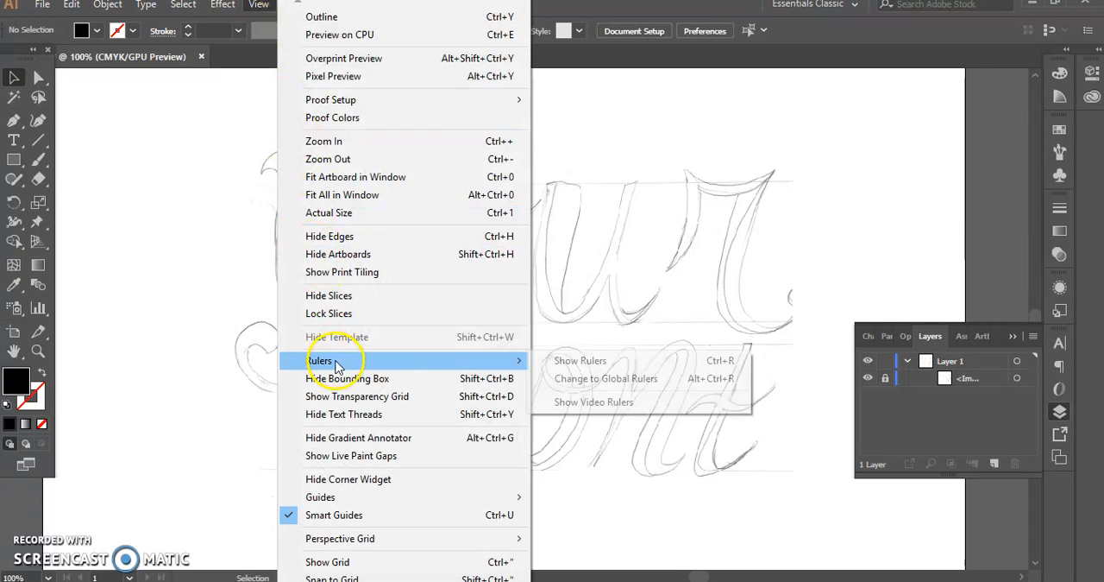
{"action": "left_click", "coordinate": [621, 362]}
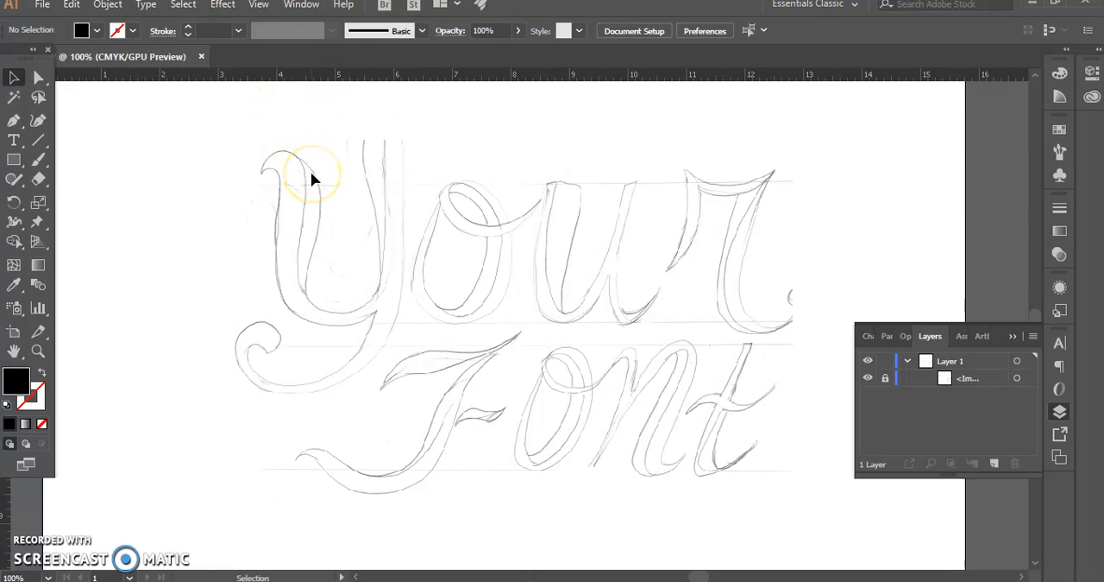
Draw a circle about 2 in wide in the empty area beside the sketched letter Y
{"action": "key", "text": "ctrl+equal"}
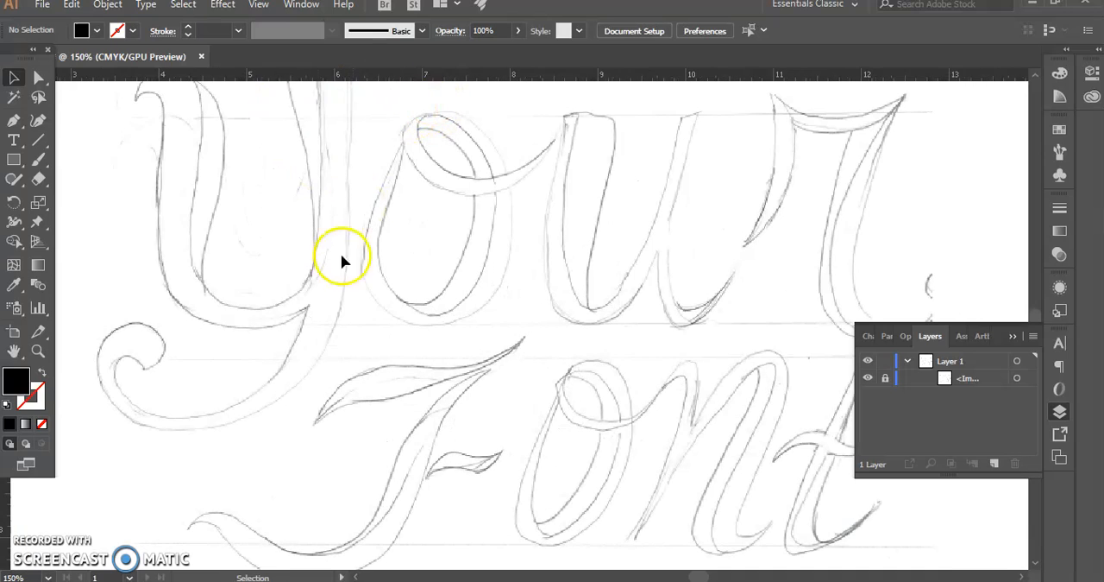
{"action": "left_click_drag", "start_coordinate": [313, 300], "coordinate": [507, 378]}
{"action": "left_click_drag", "start_coordinate": [357, 303], "coordinate": [378, 348]}
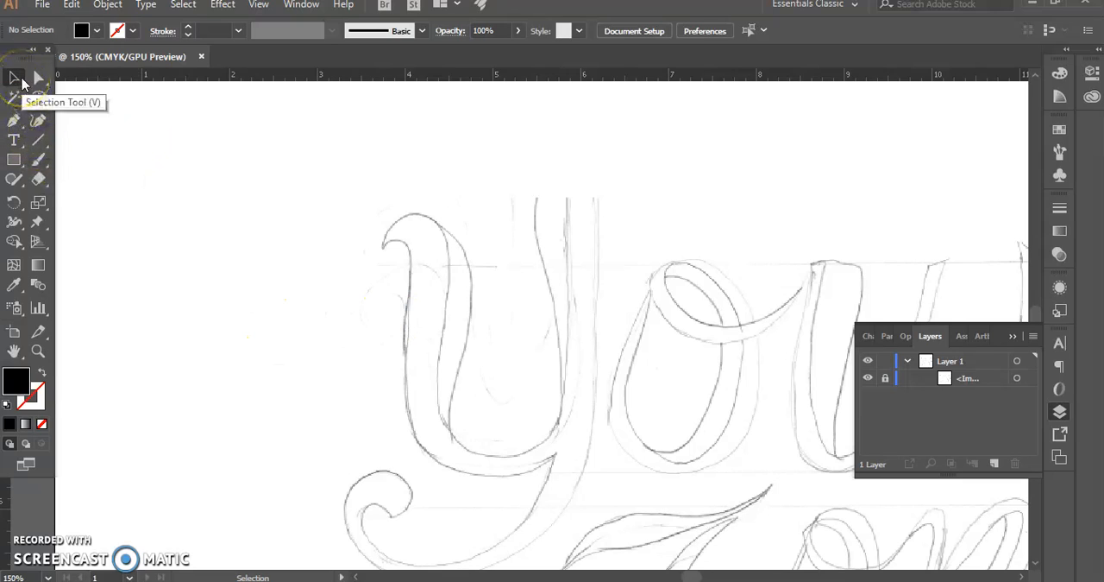
{"action": "left_click", "coordinate": [14, 124]}
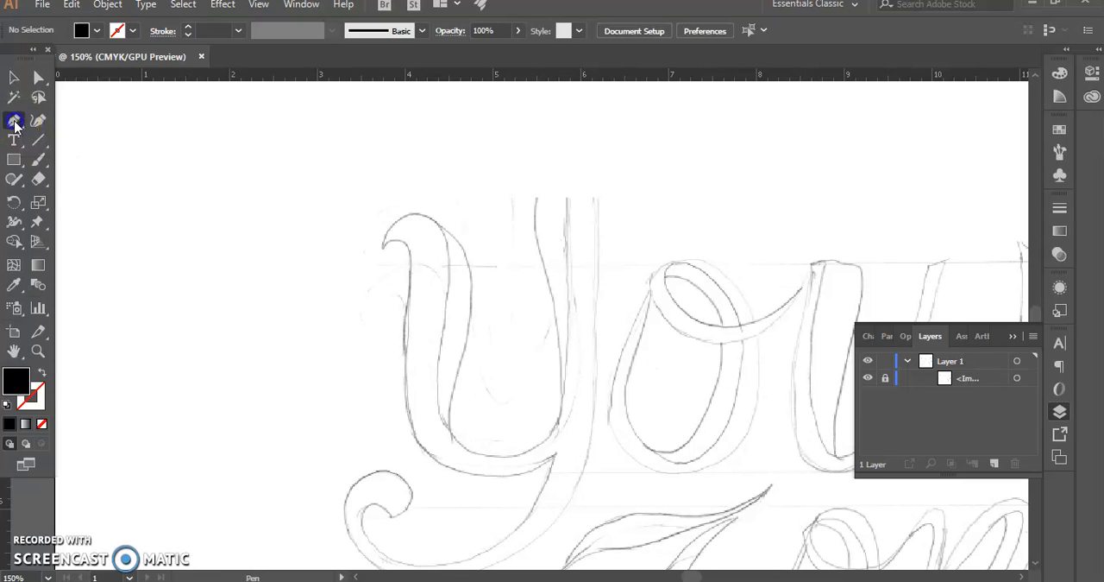
{"action": "left_click_drag", "start_coordinate": [13, 159], "coordinate": [68, 197]}
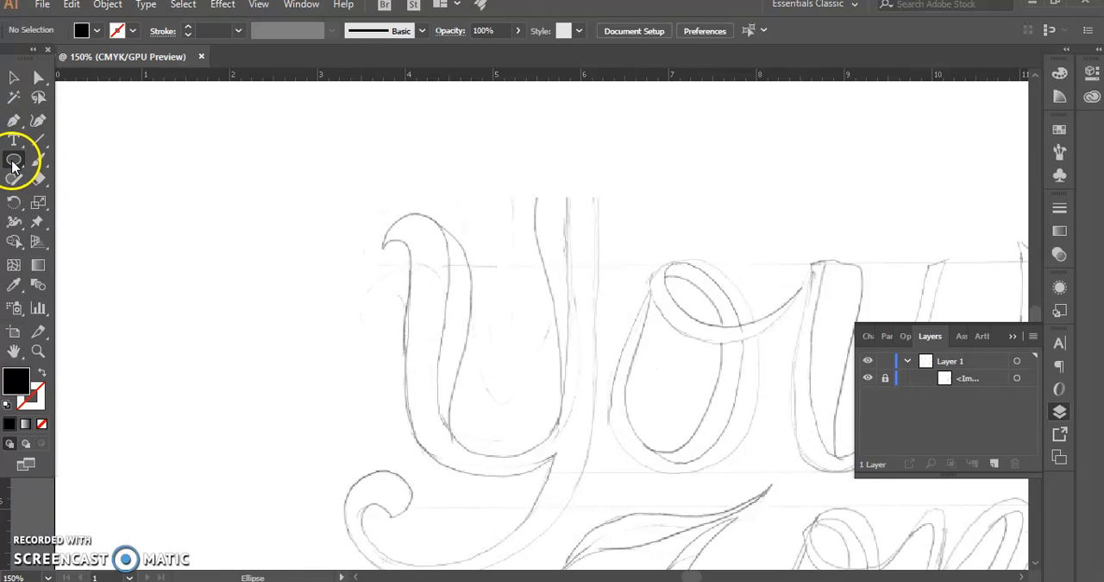
{"action": "left_click_drag", "start_coordinate": [197, 192], "coordinate": [367, 353]}
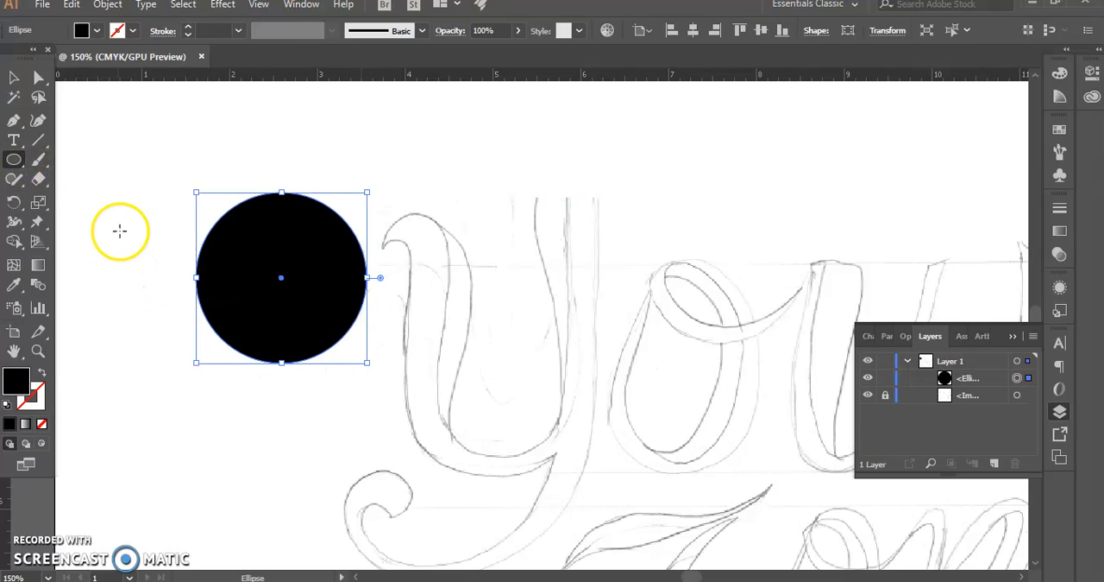
Swap the circle's fill and stroke to give it no fill and a black 1 pt outline, leaving it deselected
{"action": "left_click", "coordinate": [40, 371]}
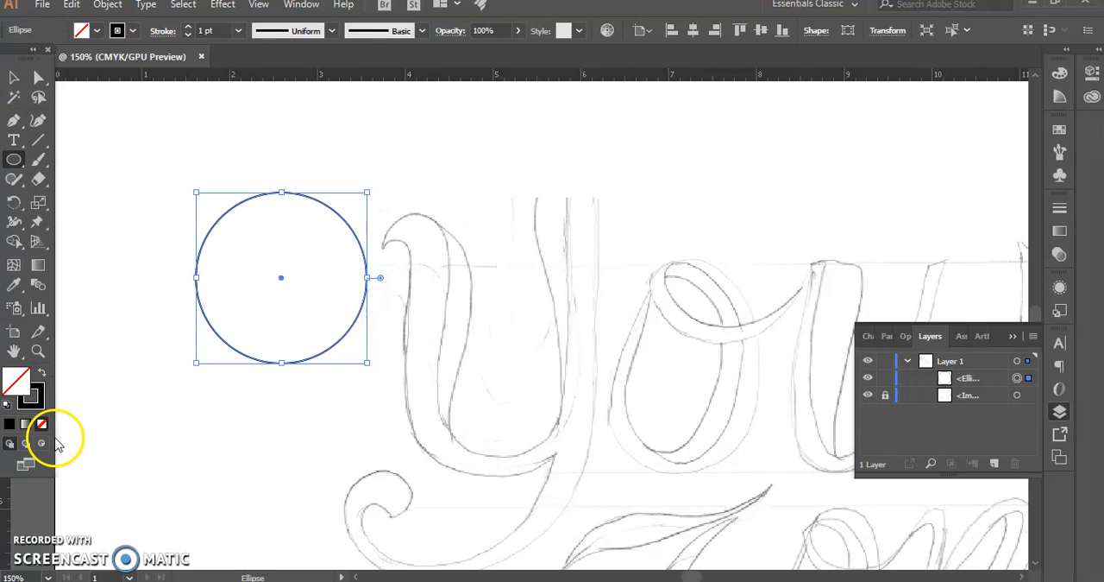
{"action": "left_click", "coordinate": [15, 76]}
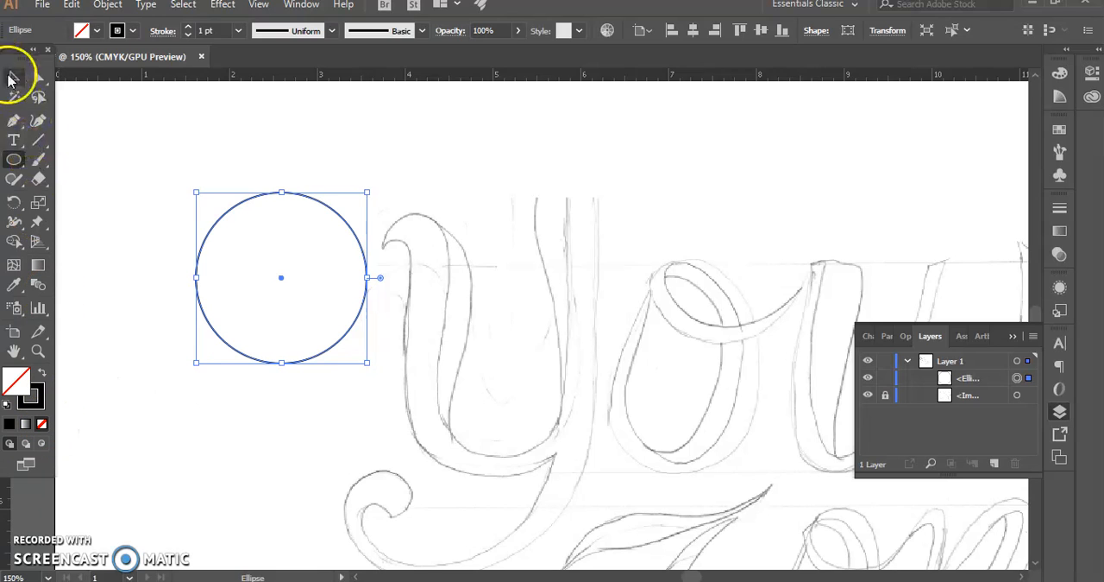
{"action": "left_click", "coordinate": [163, 262]}
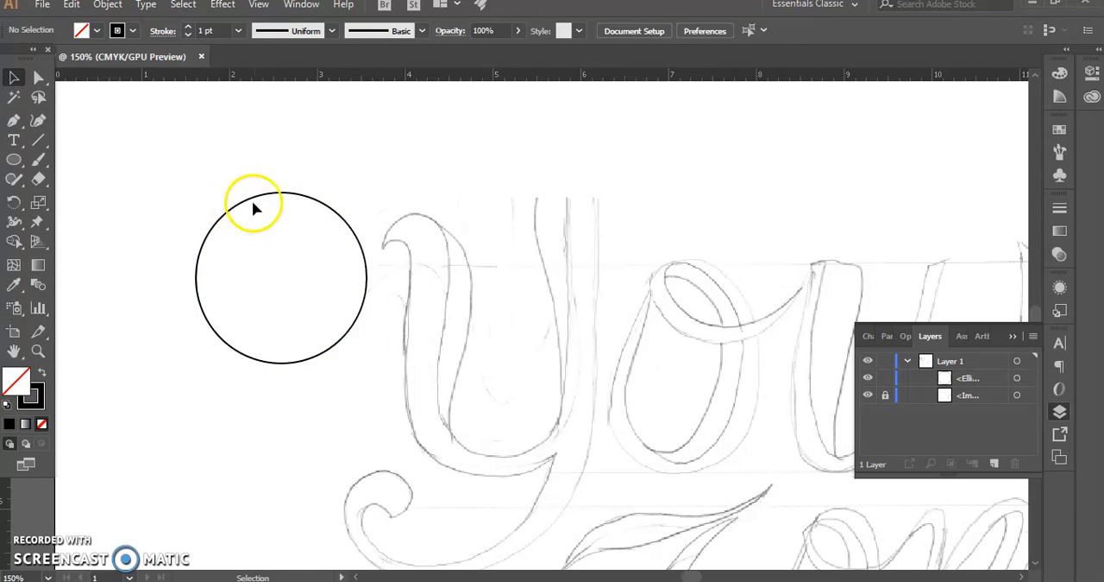
Select the circle and place a horizontal ruler guide along its topmost point
{"action": "left_click", "coordinate": [221, 219]}
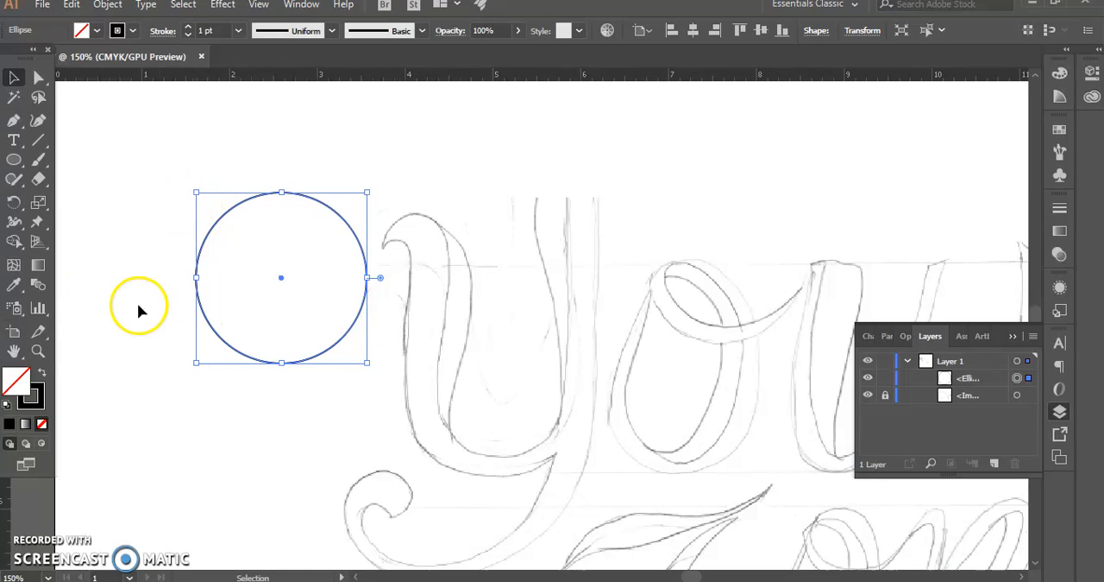
{"action": "left_click_drag", "start_coordinate": [198, 79], "coordinate": [218, 194]}
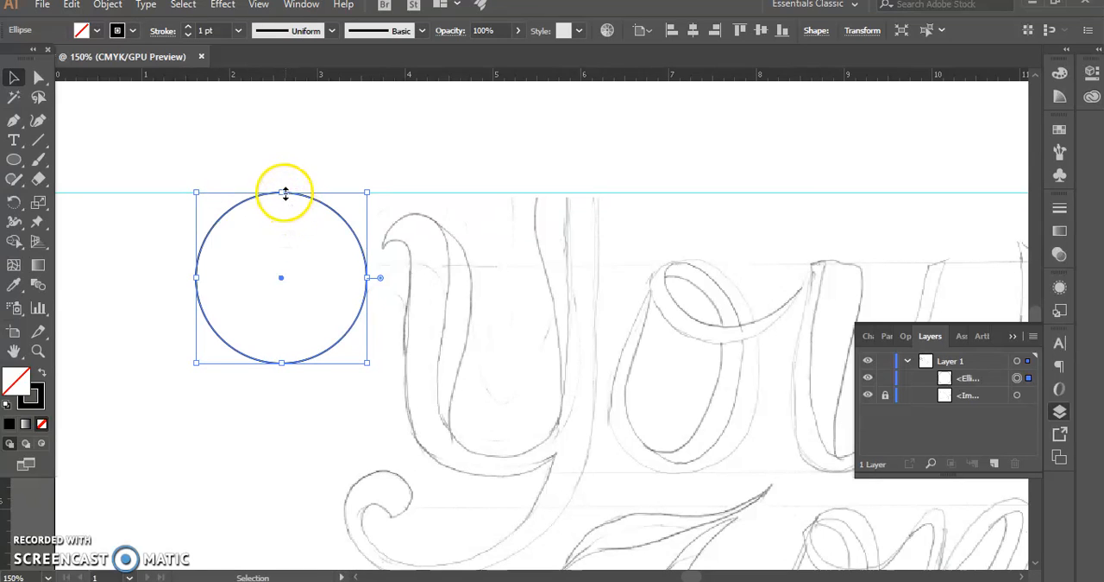
Switch the document to Outline view and select the circle by its path
{"action": "left_click", "coordinate": [257, 5]}
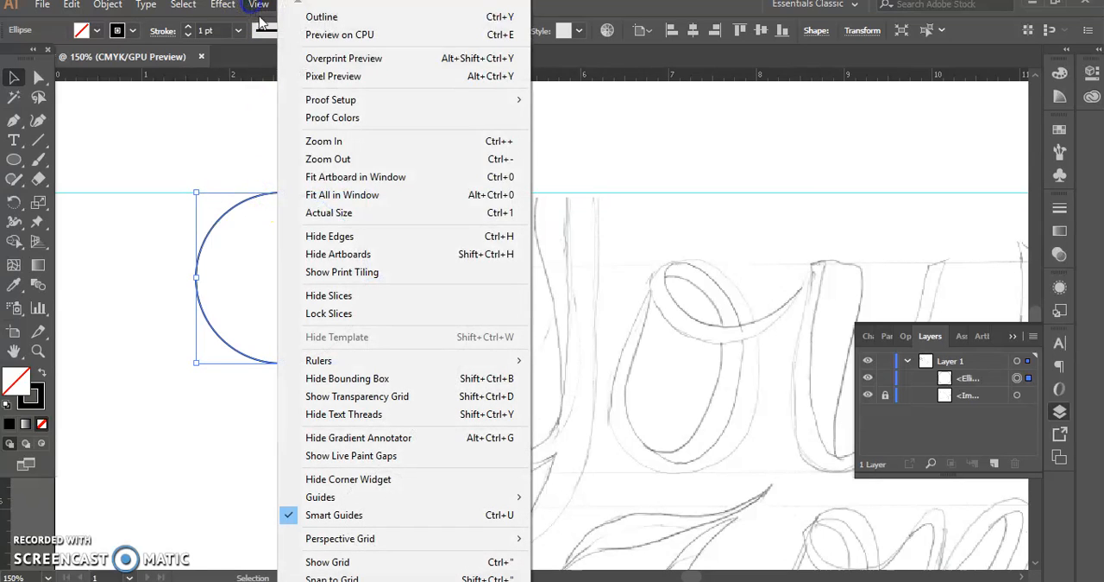
{"action": "left_click", "coordinate": [321, 17]}
{"action": "left_click", "coordinate": [160, 293]}
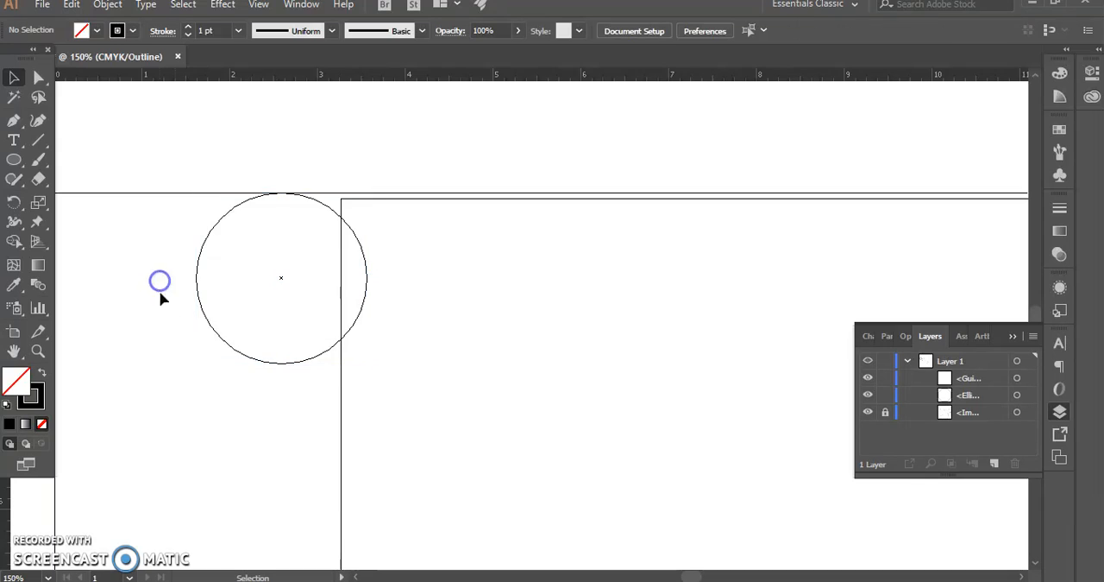
{"action": "left_click", "coordinate": [243, 351]}
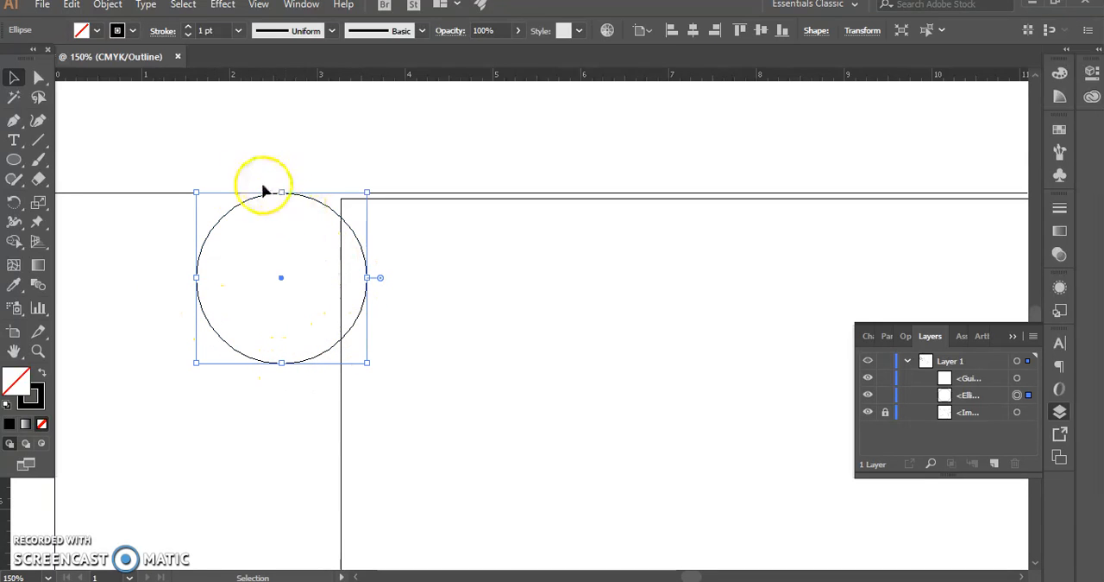
Return the document from Outline view to Preview on CPU and deselect the circle
{"action": "left_click", "coordinate": [266, 6]}
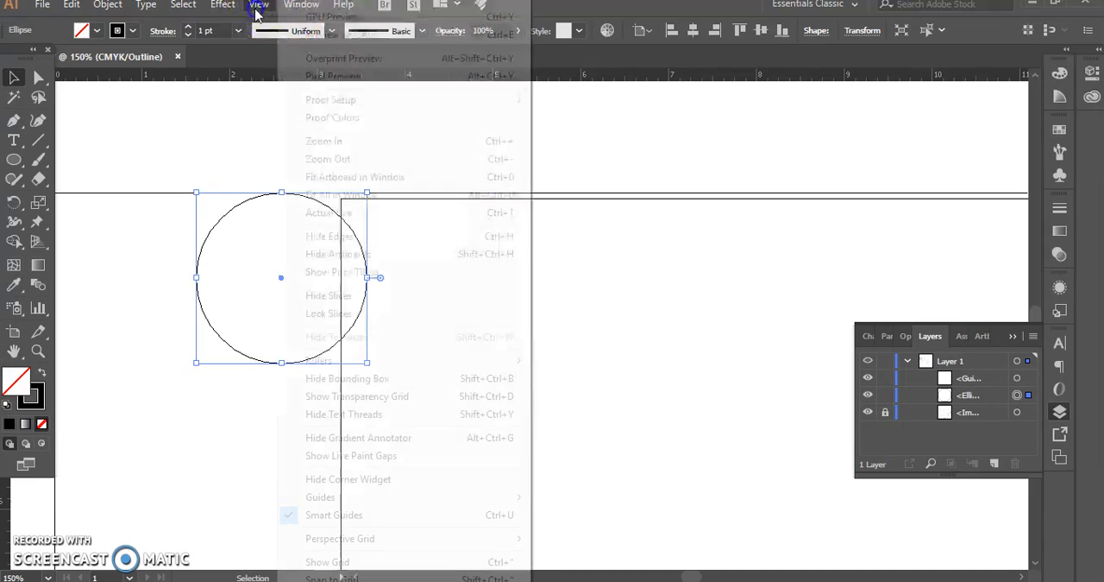
{"action": "left_click", "coordinate": [264, 9]}
{"action": "left_click", "coordinate": [263, 11]}
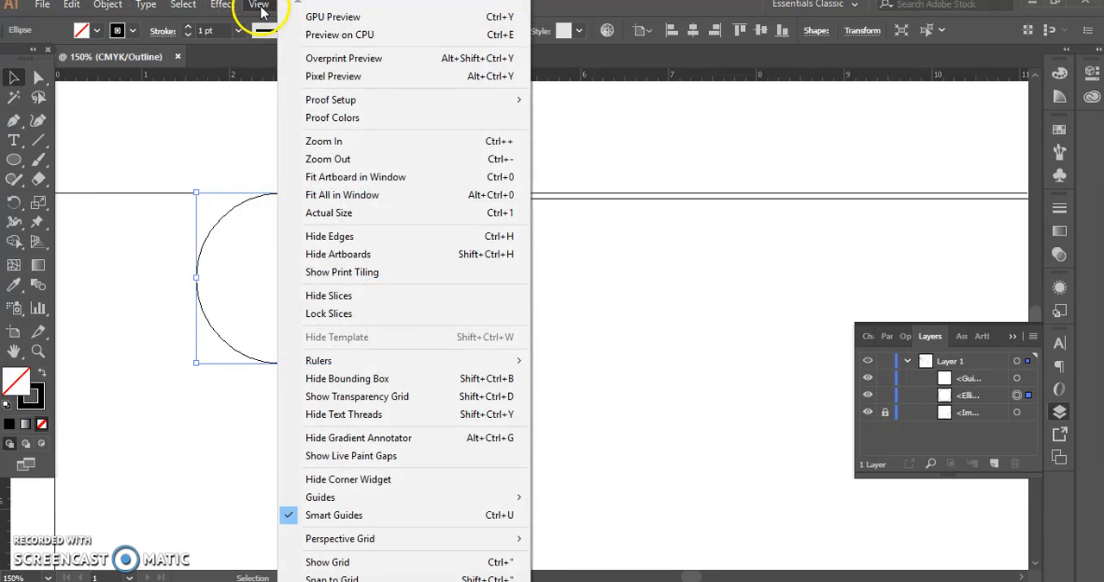
{"action": "left_click", "coordinate": [263, 11]}
{"action": "left_click", "coordinate": [264, 9]}
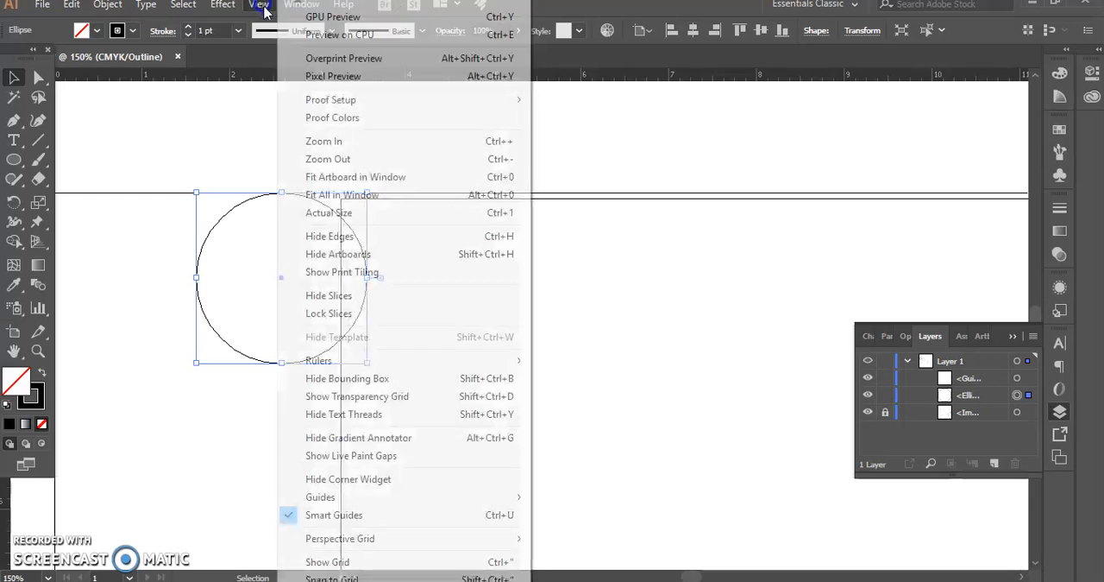
{"action": "left_click", "coordinate": [336, 34]}
{"action": "left_click", "coordinate": [306, 170]}
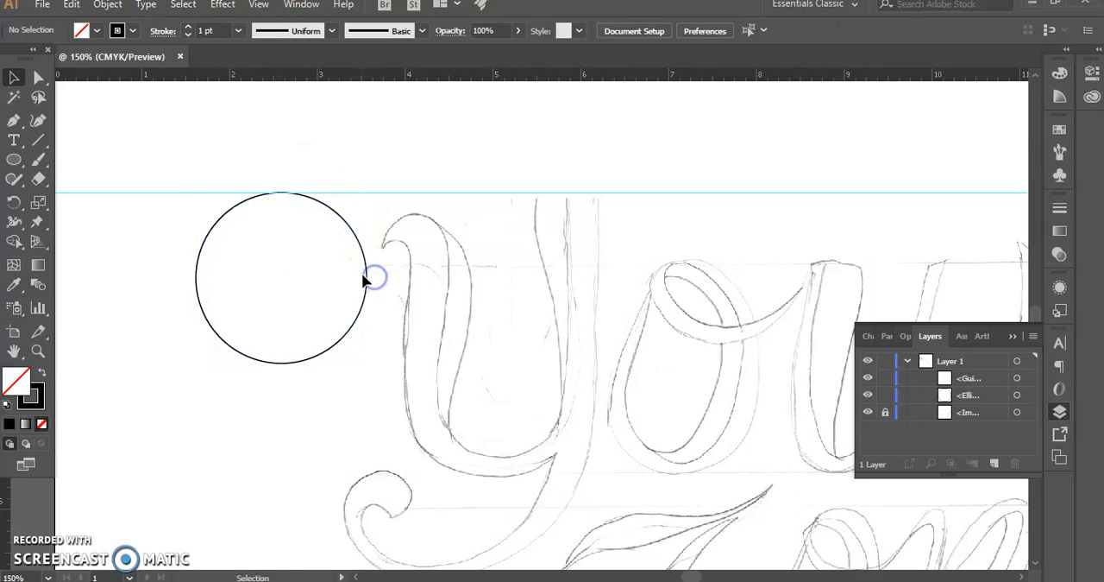
Delete the practice circle beside the letter Y
{"action": "left_click", "coordinate": [365, 278]}
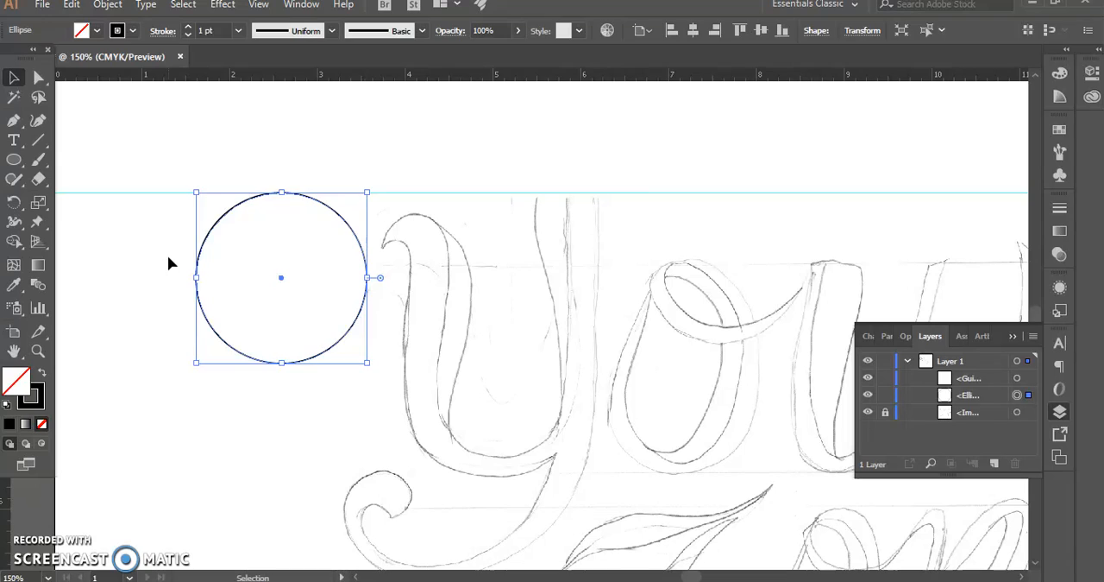
{"action": "key", "text": "Delete"}
{"action": "left_click", "coordinate": [14, 120]}
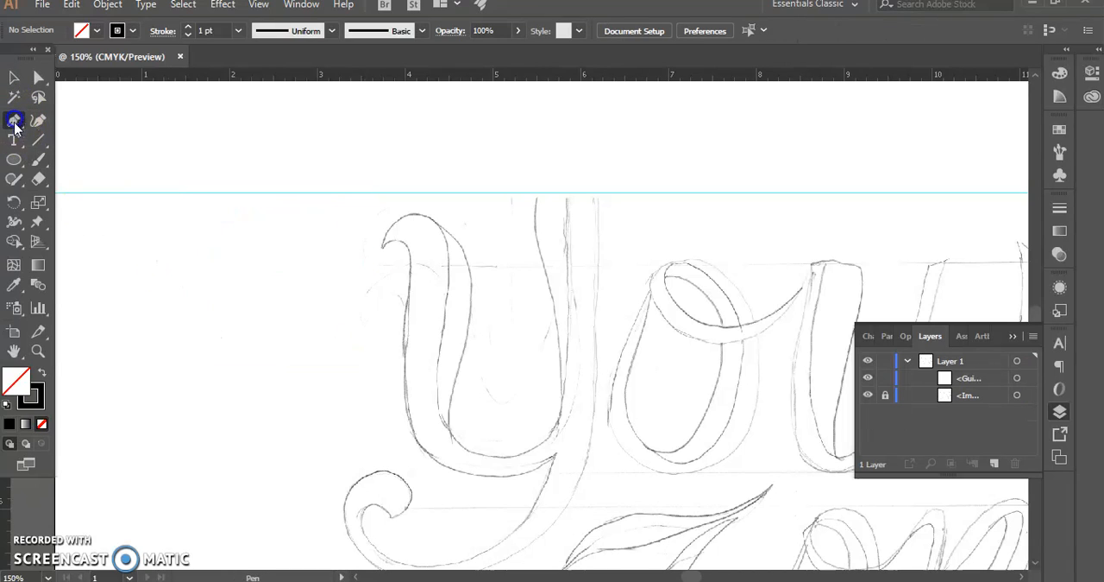
{"action": "left_click", "coordinate": [17, 124]}
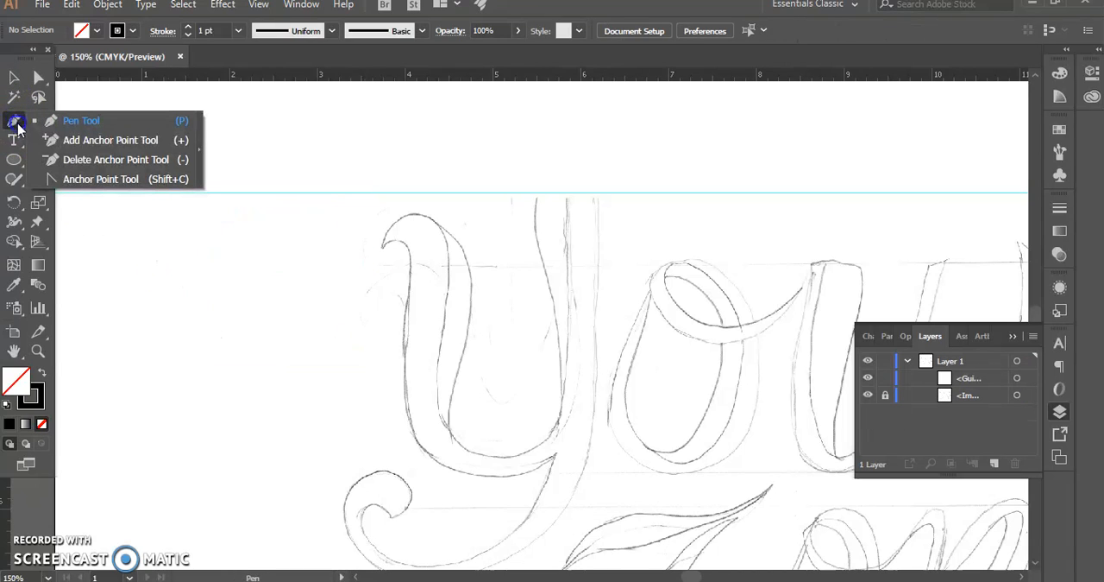
{"action": "left_click", "coordinate": [87, 126]}
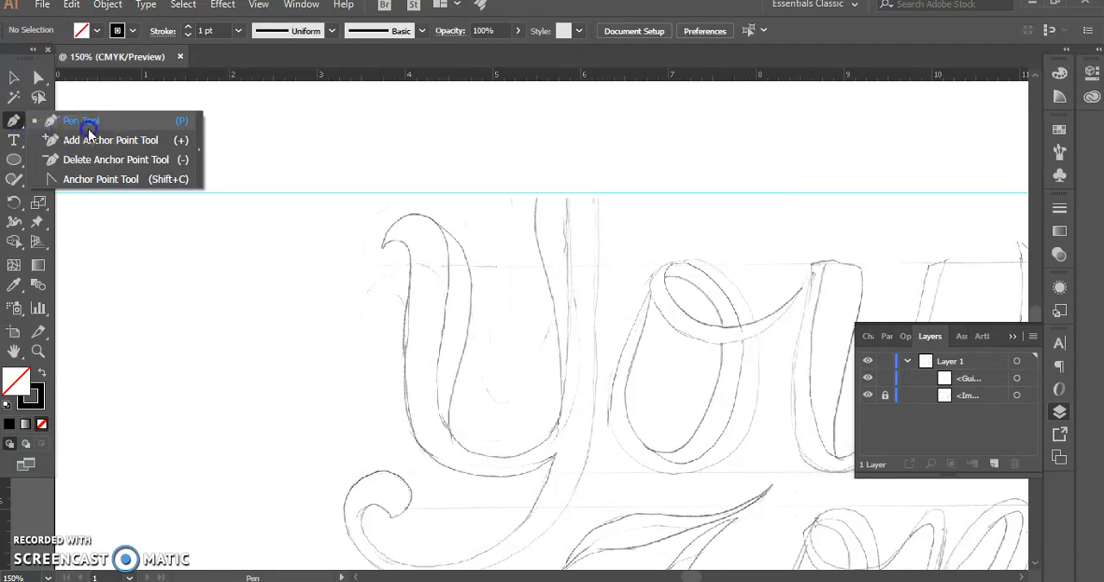
{"action": "left_click", "coordinate": [74, 125]}
Draw a three-point practice curve with the Curvature tool in the blank area beside the letter Y, and delete it
{"action": "left_click", "coordinate": [38, 122]}
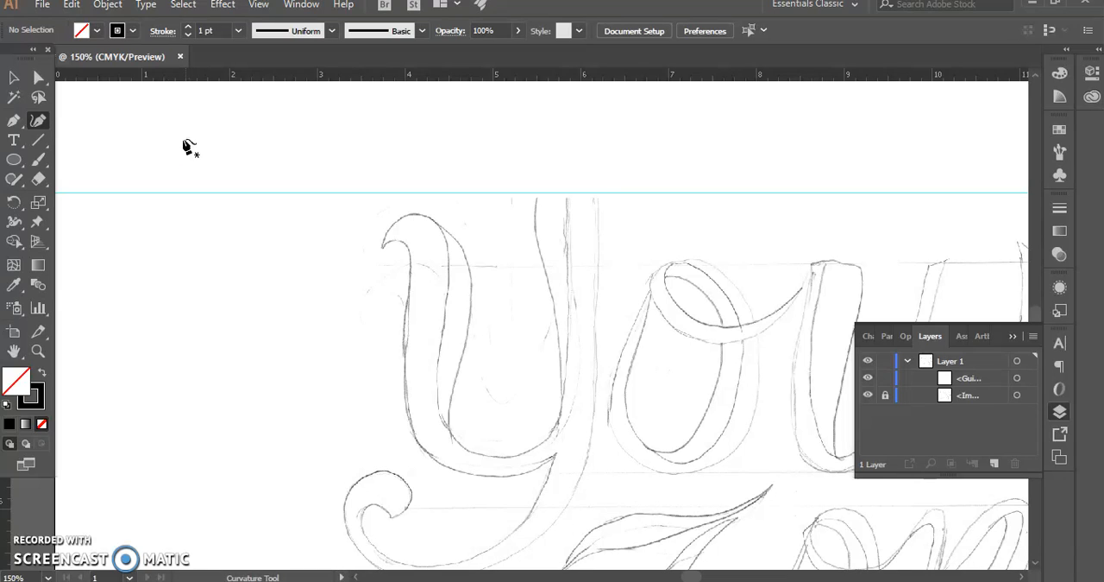
{"action": "left_click", "coordinate": [130, 126]}
{"action": "left_click", "coordinate": [318, 293]}
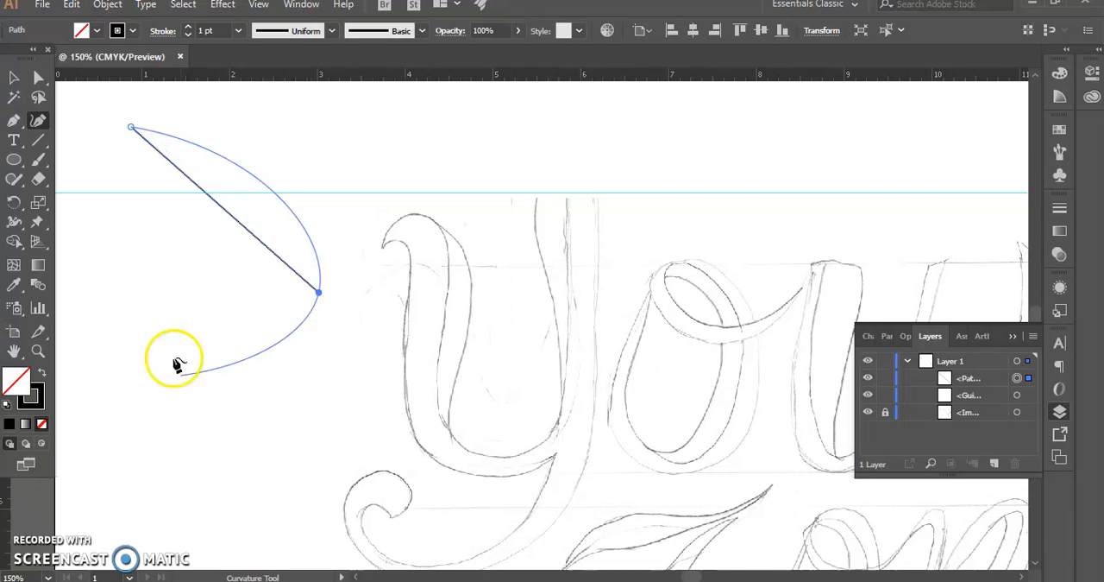
{"action": "left_click", "coordinate": [224, 446]}
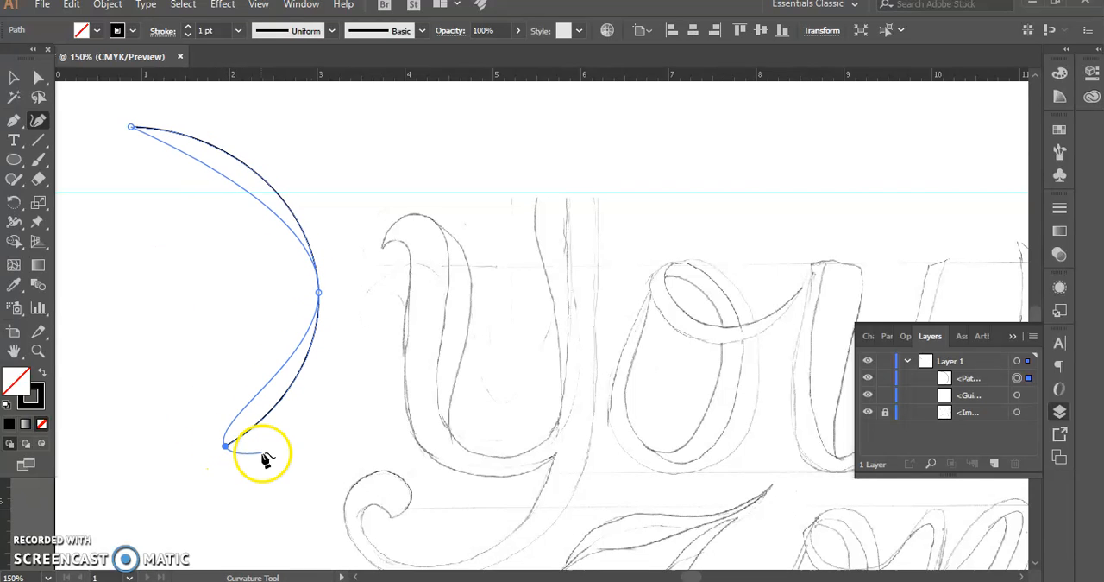
{"action": "key", "text": "Escape"}
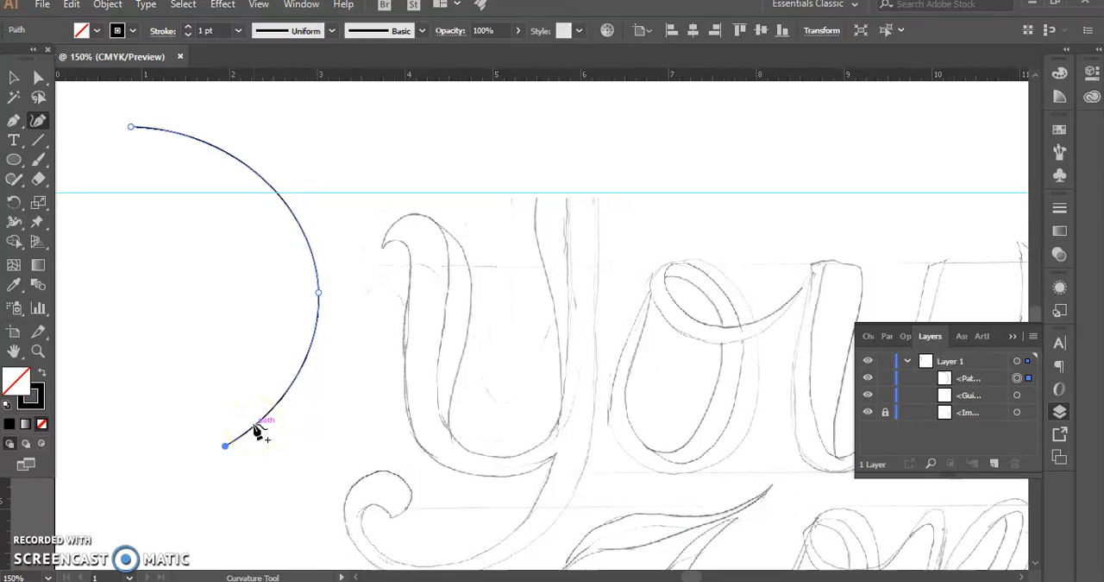
{"action": "key", "text": "Delete"}
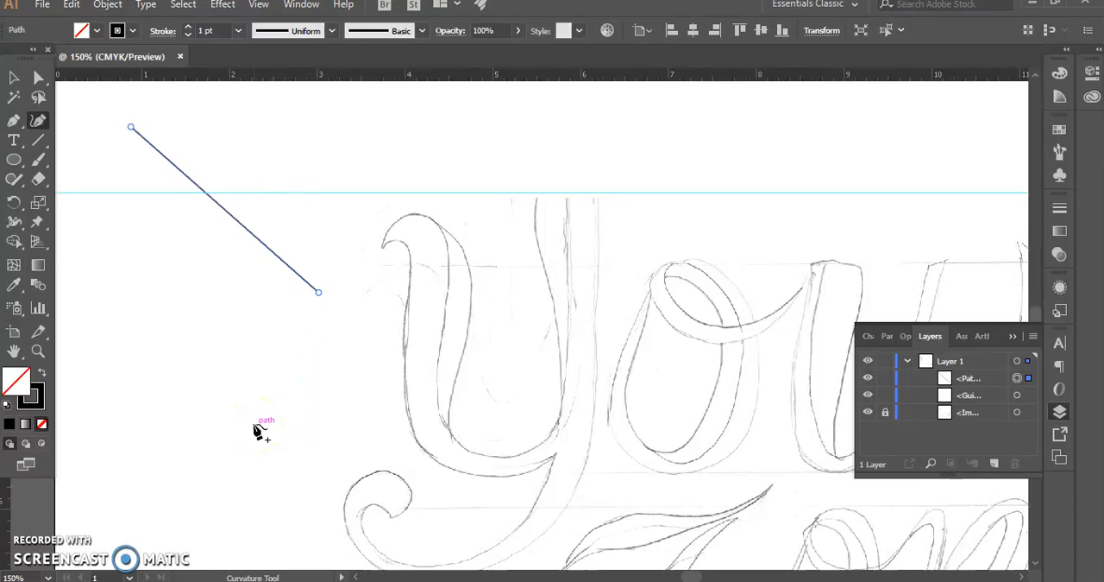
{"action": "key", "text": "Delete"}
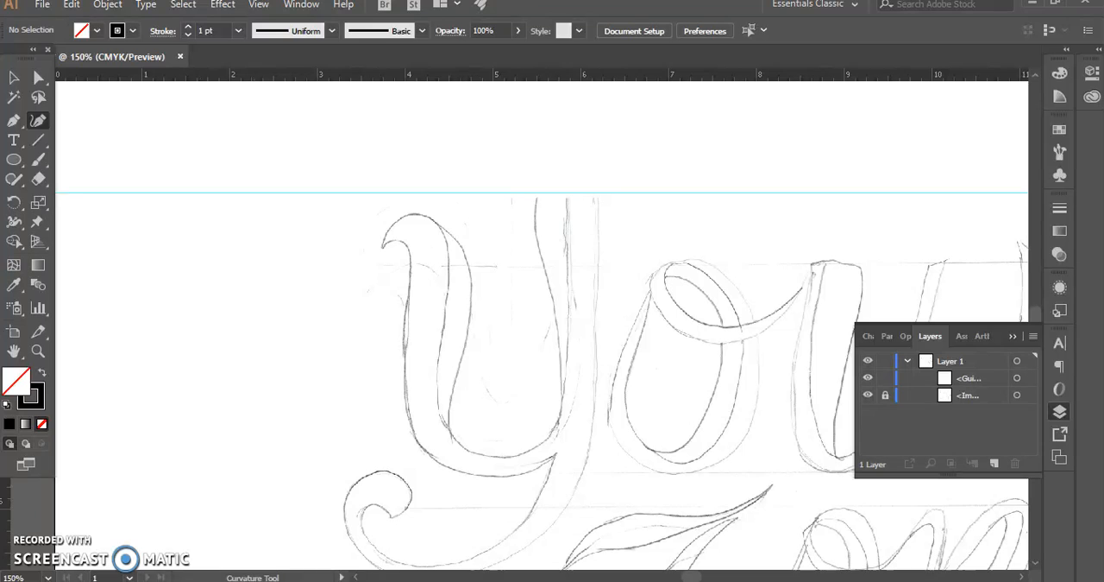
Draw a closed, straight-sided five-point practice polygon with the Pen tool in the blank area beside the letter Y
{"action": "left_click", "coordinate": [13, 122]}
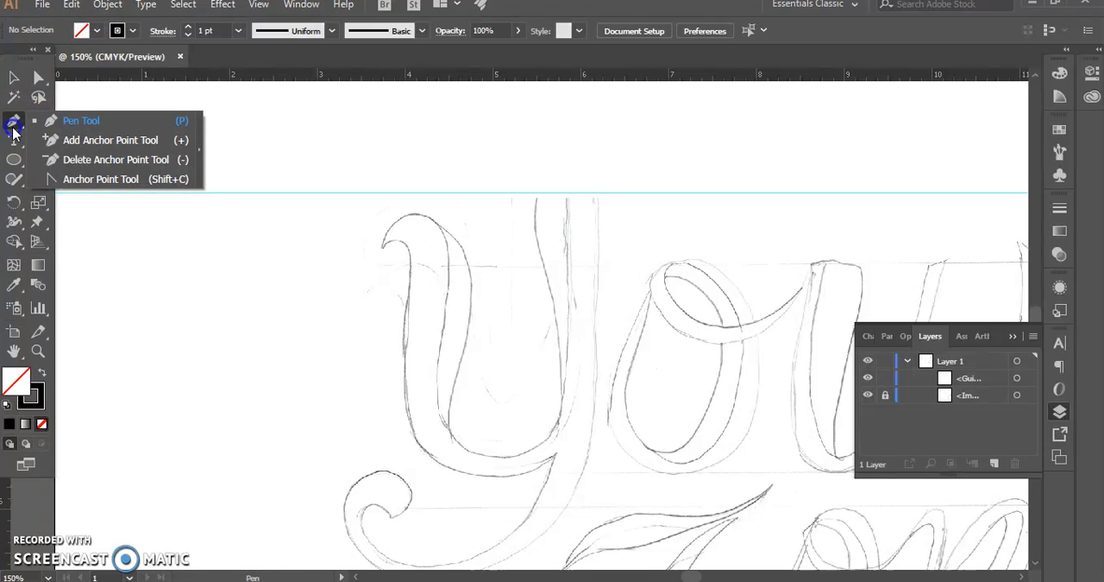
{"action": "left_click", "coordinate": [79, 127]}
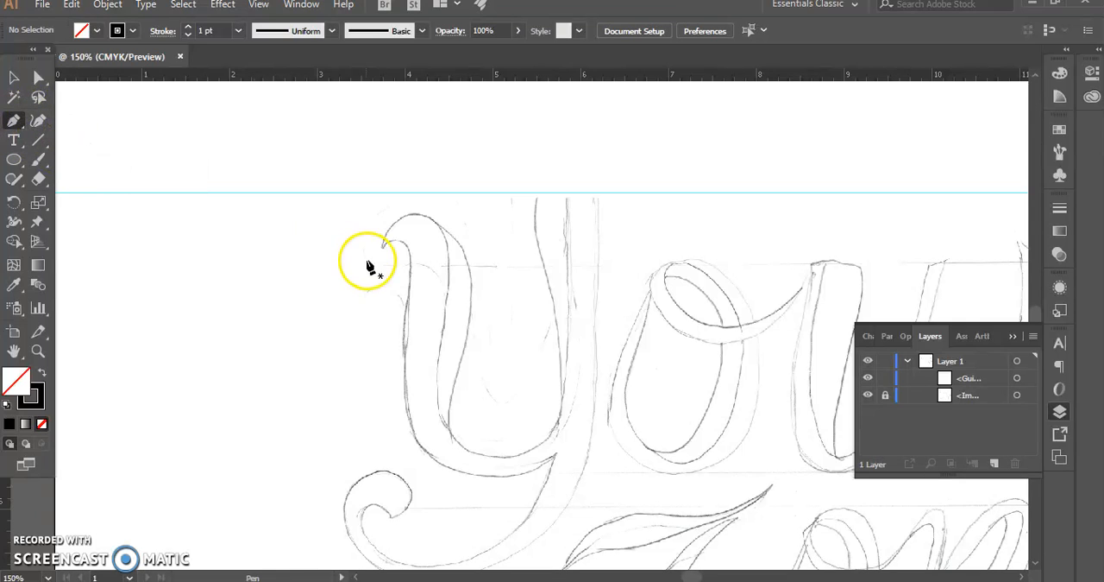
{"action": "left_click", "coordinate": [174, 148]}
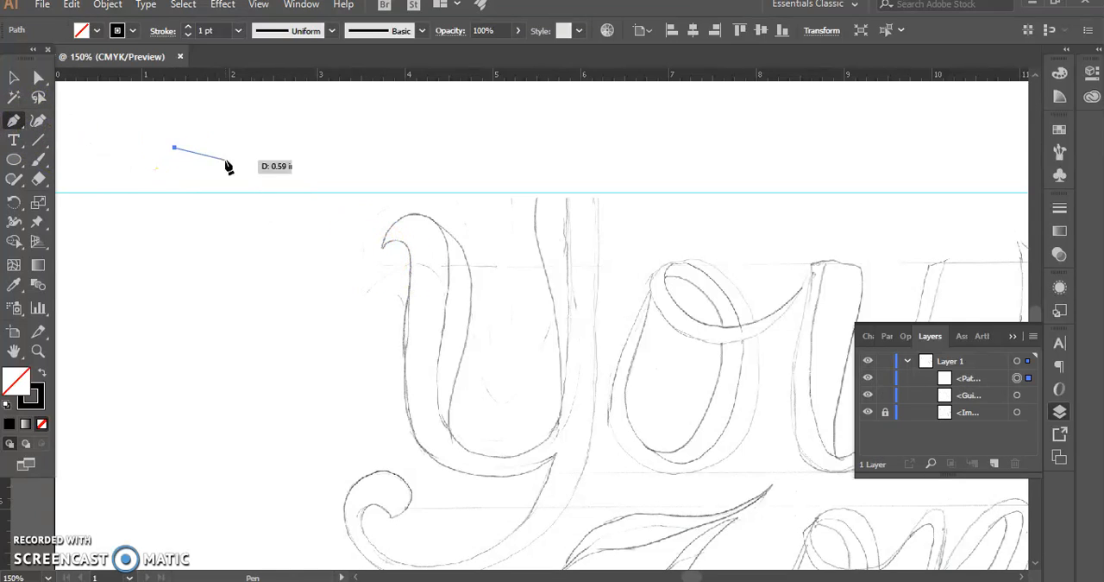
{"action": "left_click", "coordinate": [351, 162]}
{"action": "left_click", "coordinate": [320, 251]}
{"action": "left_click", "coordinate": [195, 283]}
{"action": "left_click", "coordinate": [148, 212]}
{"action": "left_click", "coordinate": [174, 149]}
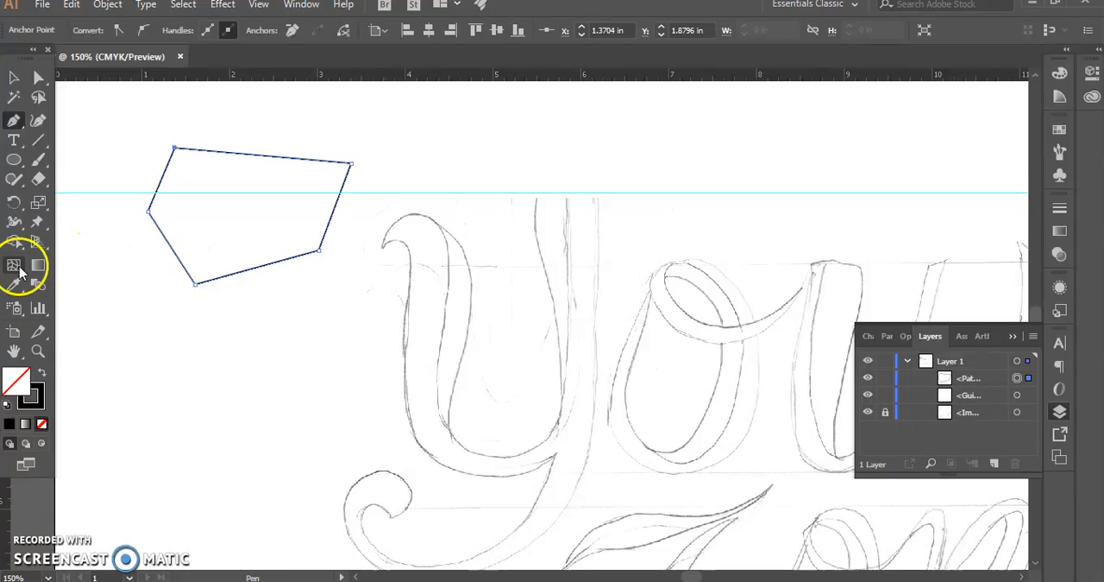
Place a sample line of point text above the letter Y with the Type tool
{"action": "left_click", "coordinate": [14, 141]}
{"action": "left_click", "coordinate": [445, 150]}
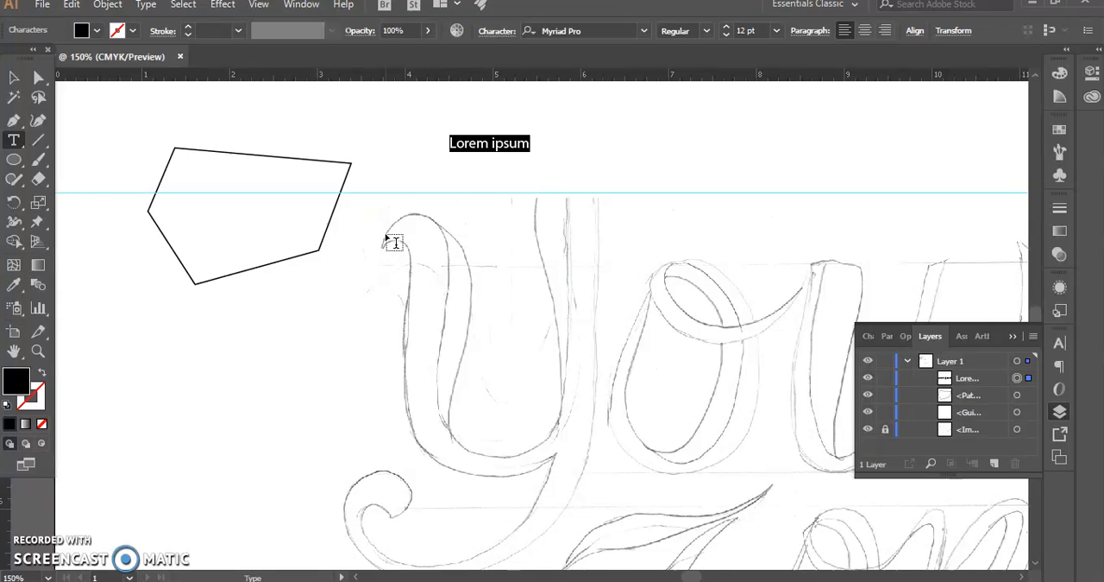
{"action": "key", "text": "BackSpace"}
{"action": "key", "text": "ctrl+z"}
Delete the sample text and the five-sided practice polygon
{"action": "left_click", "coordinate": [14, 77]}
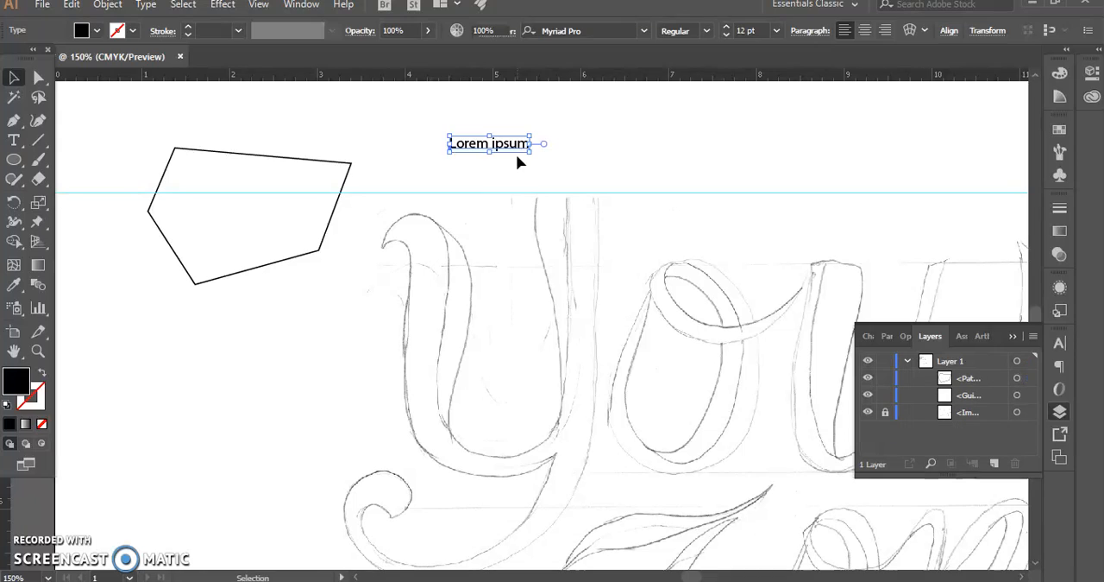
{"action": "key", "text": "Delete"}
{"action": "left_click", "coordinate": [327, 167]}
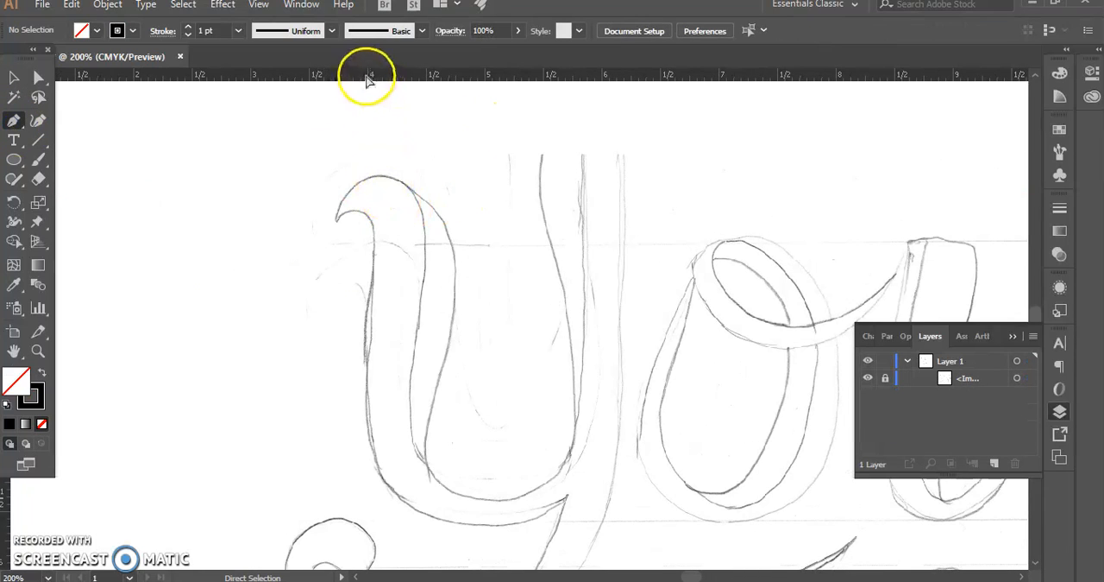
Frame the Y's first stroke with guides along its top, hook tip and outer edge, moving the tools panel clear of the vertical ruler
{"action": "left_click_drag", "start_coordinate": [367, 79], "coordinate": [373, 175]}
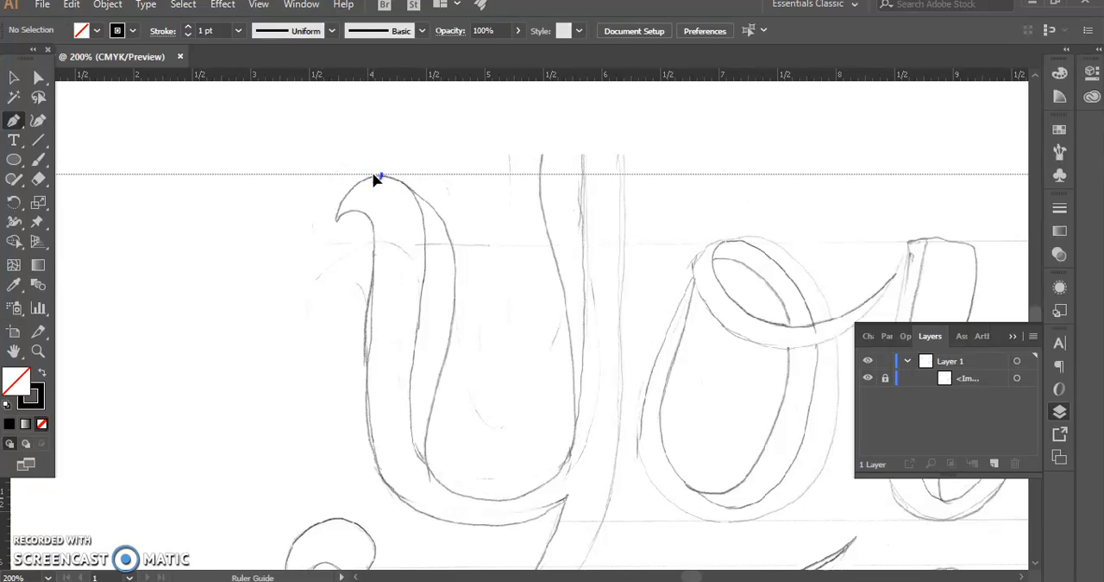
{"action": "left_click_drag", "start_coordinate": [373, 179], "coordinate": [373, 177]}
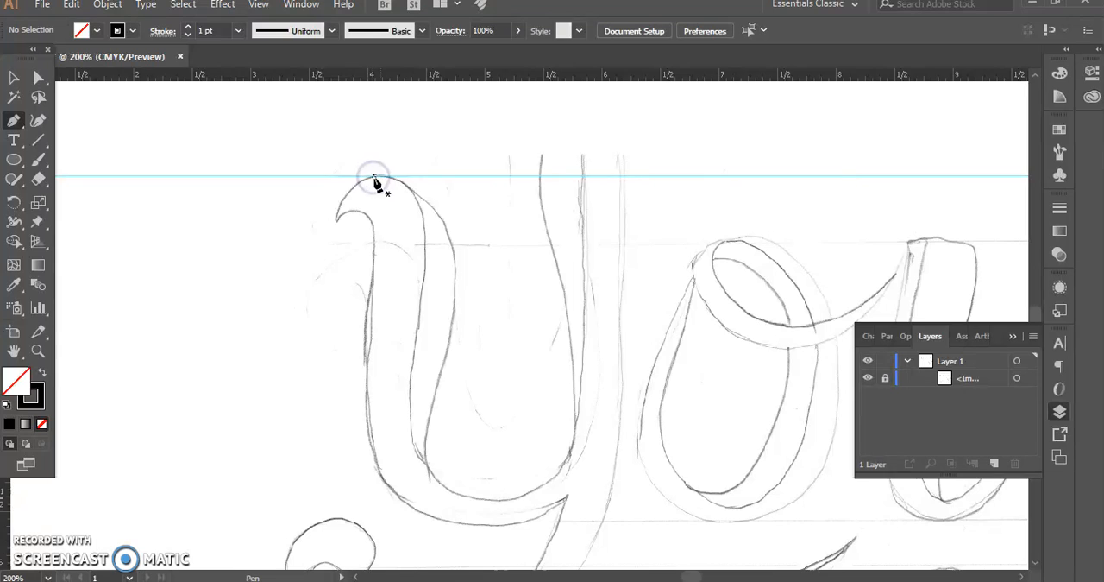
{"action": "key", "text": "ctrl+equal"}
{"action": "scroll", "coordinate": [373, 178], "scroll_direction": "up", "scroll_amount": 2}
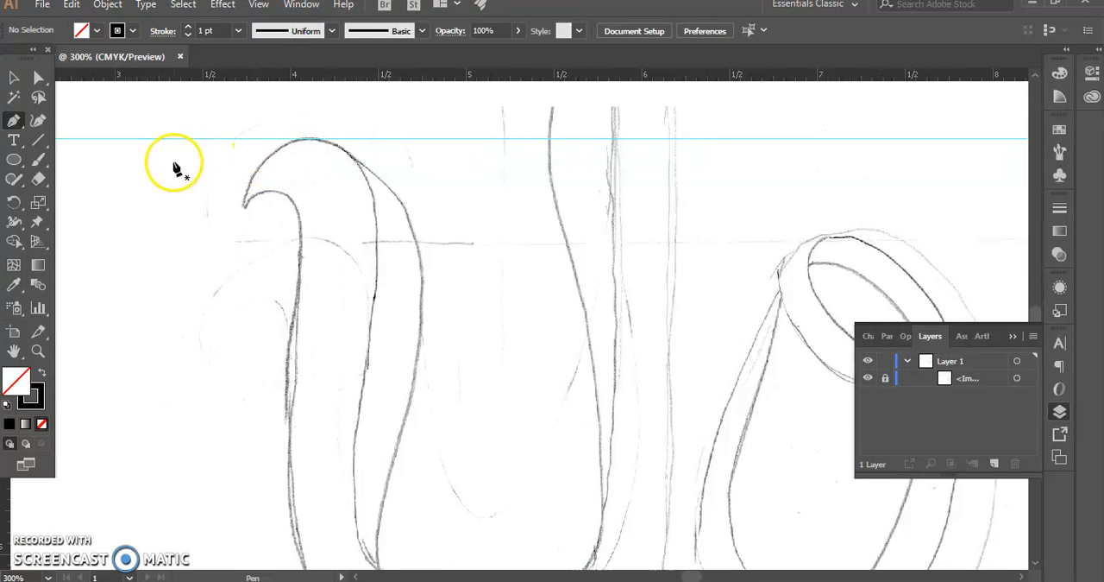
{"action": "left_click_drag", "start_coordinate": [23, 52], "coordinate": [78, 180]}
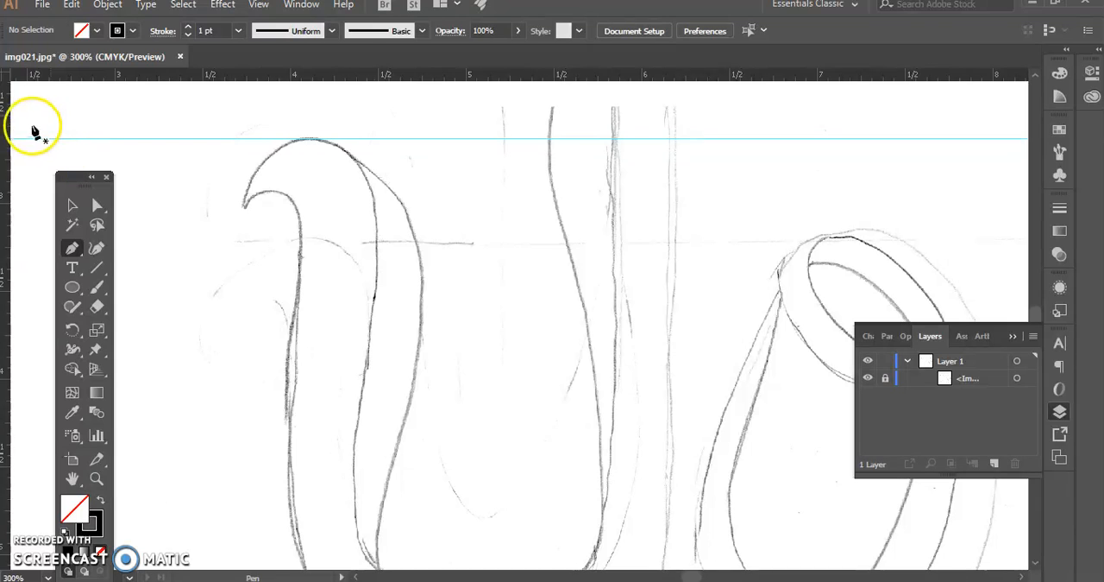
{"action": "left_click_drag", "start_coordinate": [3, 134], "coordinate": [244, 147]}
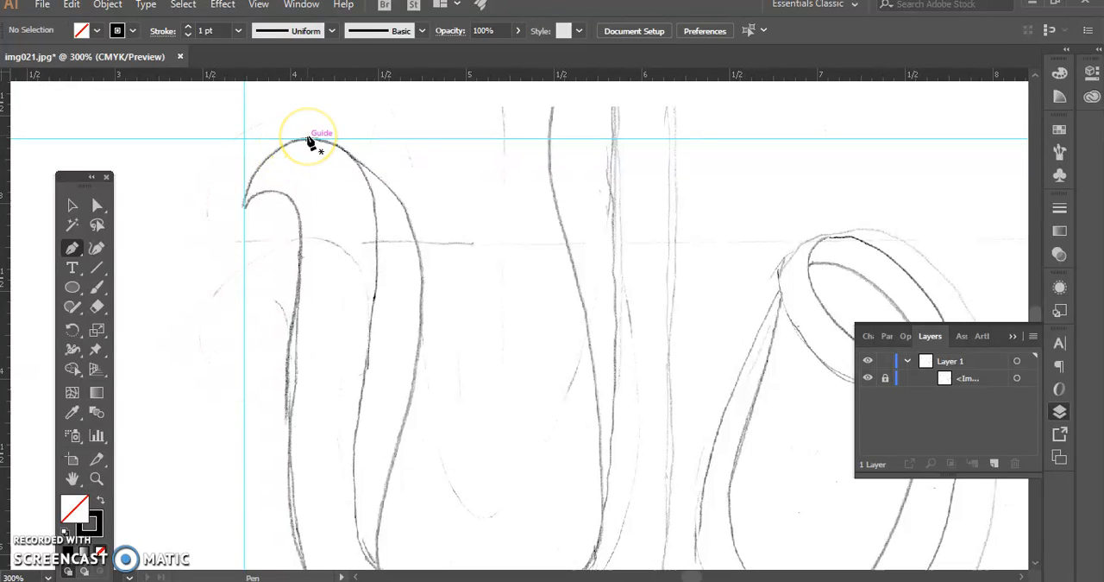
{"action": "left_click_drag", "start_coordinate": [4, 177], "coordinate": [425, 233]}
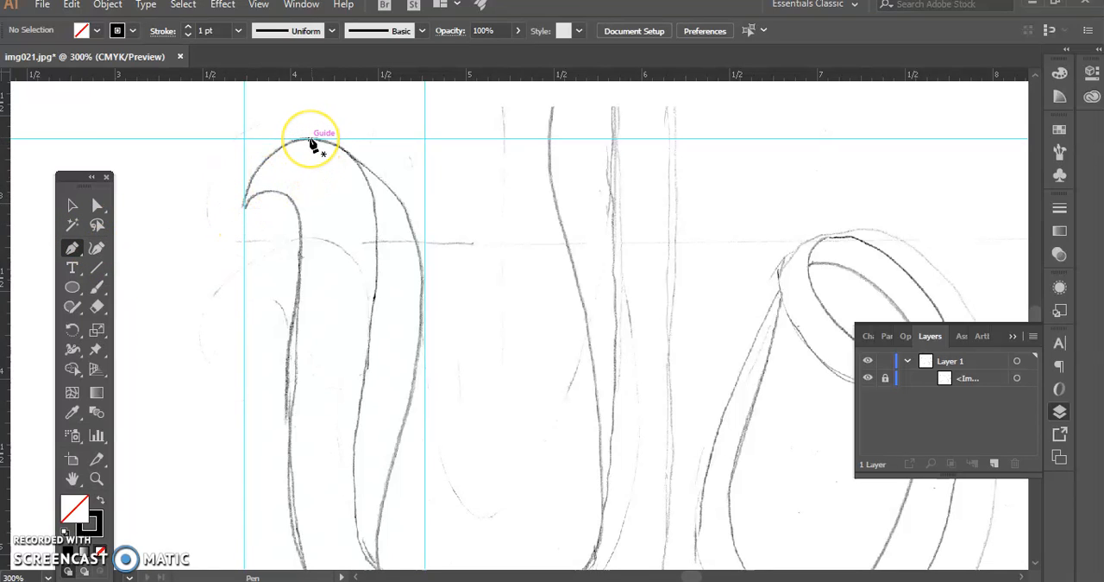
Trace the outer curve of the Y's hook with the Pen tool from its topmost point to its tip, and remove the tip's outgoing handle
{"action": "left_click_drag", "start_coordinate": [310, 139], "coordinate": [309, 172]}
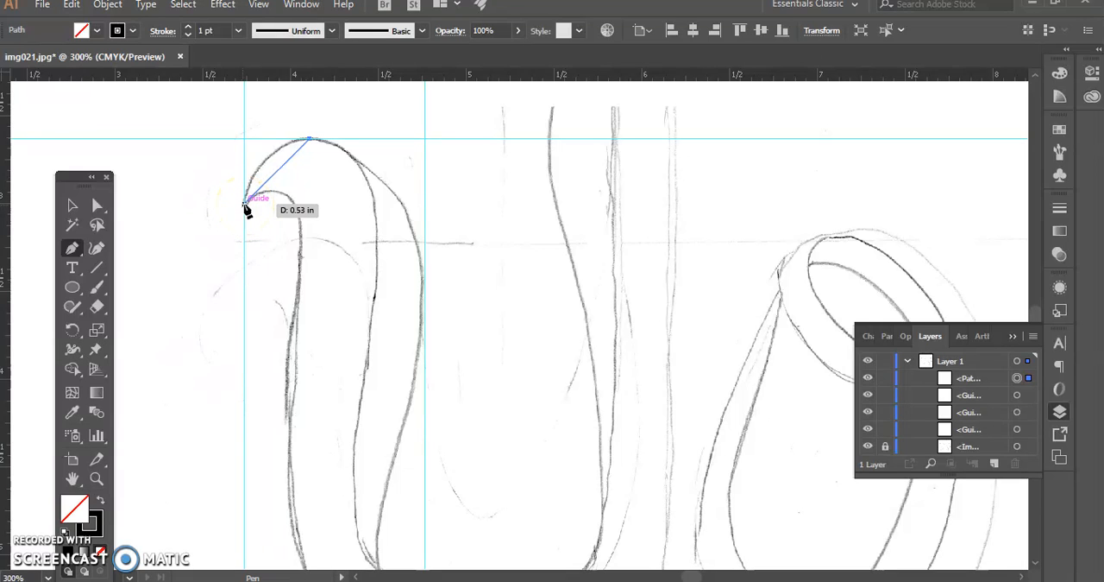
{"action": "left_click", "coordinate": [245, 206]}
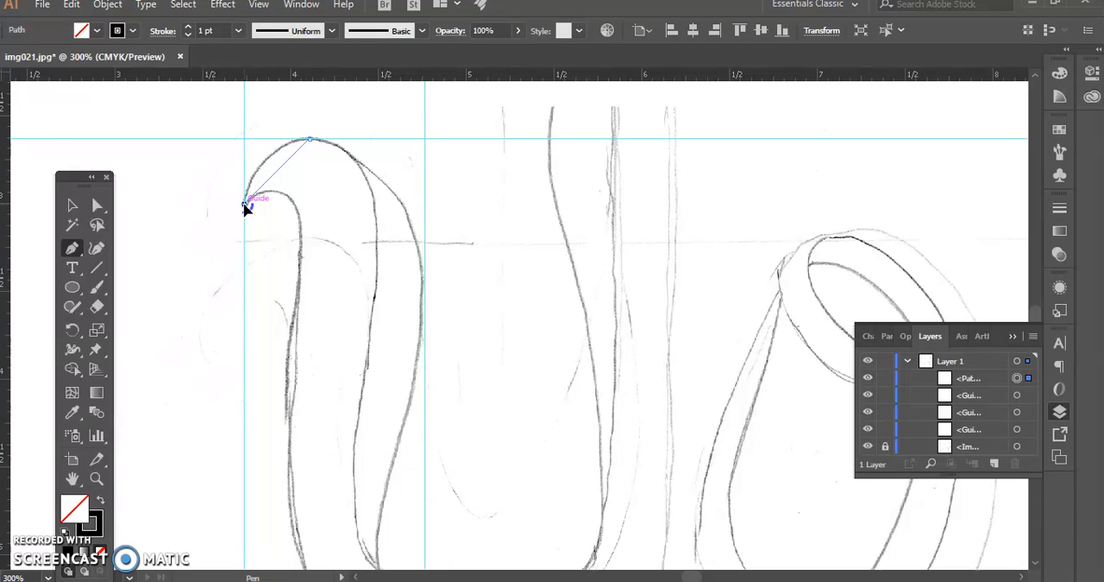
{"action": "left_click_drag", "start_coordinate": [240, 214], "coordinate": [242, 270]}
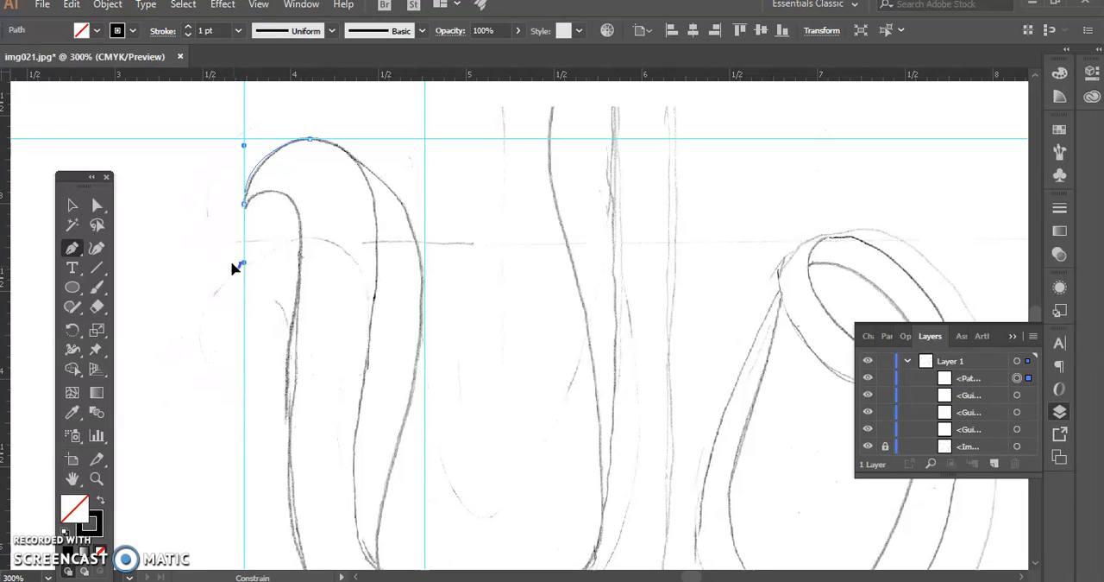
{"action": "left_click_drag", "start_coordinate": [232, 263], "coordinate": [233, 264]}
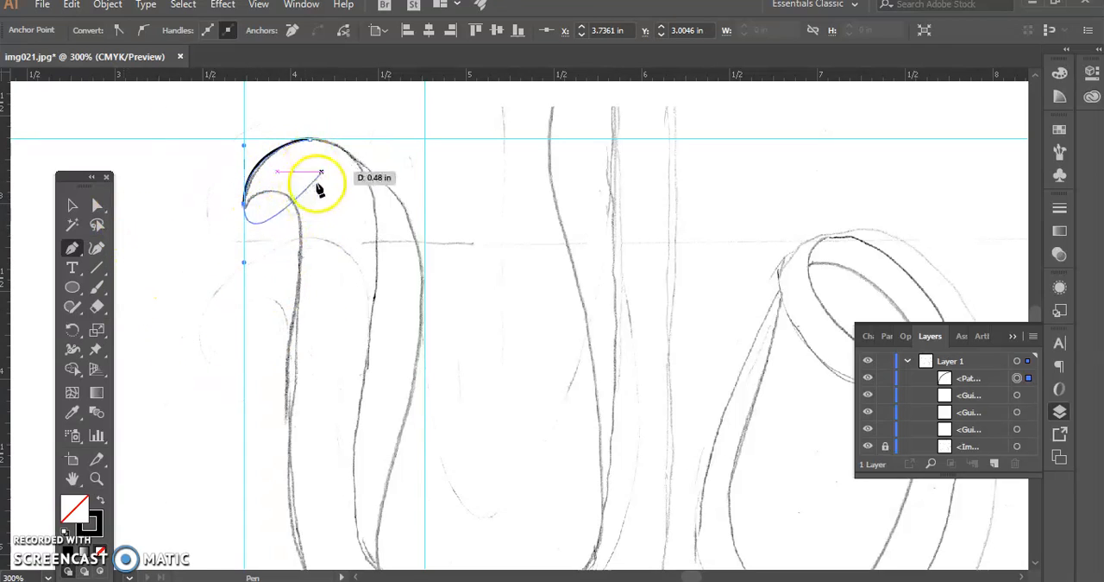
{"action": "left_click_drag", "start_coordinate": [312, 201], "coordinate": [248, 211]}
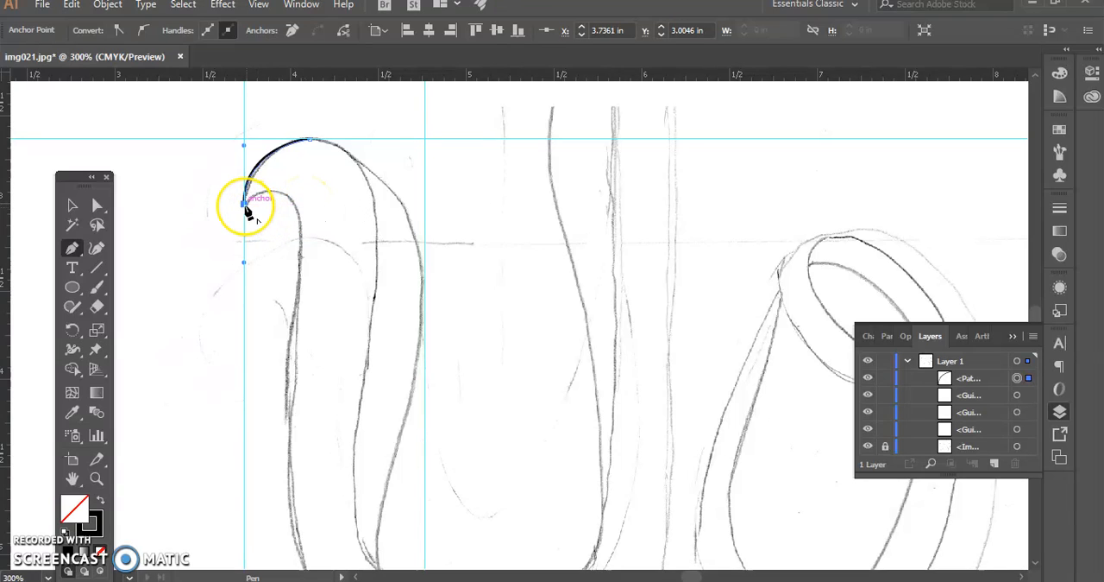
{"action": "left_click", "coordinate": [245, 207]}
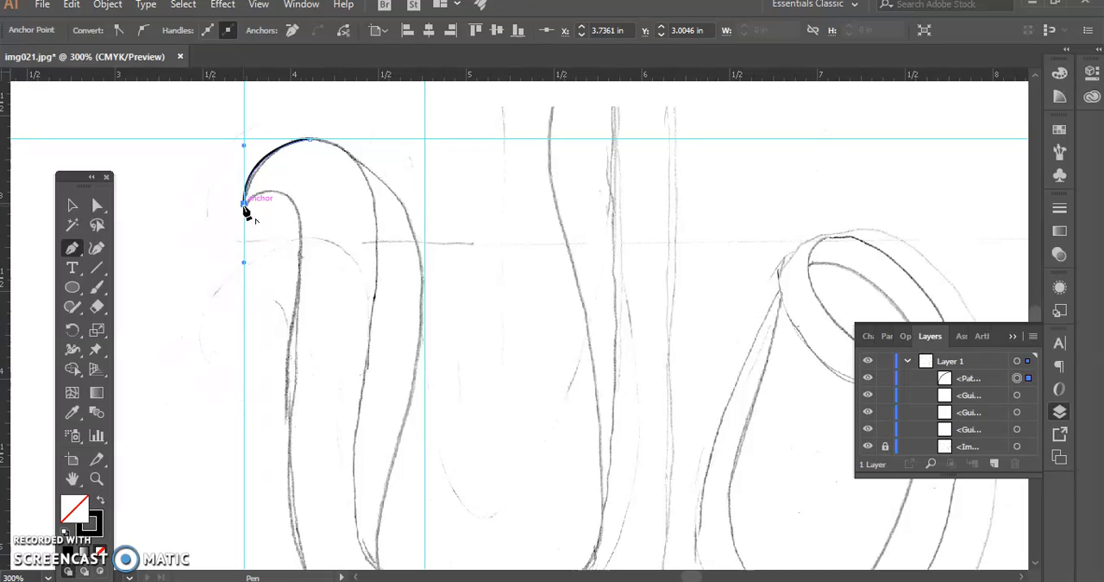
Place a horizontal guide along the top of the hook's inner curve and extend the path from the tip to a smooth anchor there
{"action": "left_click_drag", "start_coordinate": [245, 210], "coordinate": [294, 105]}
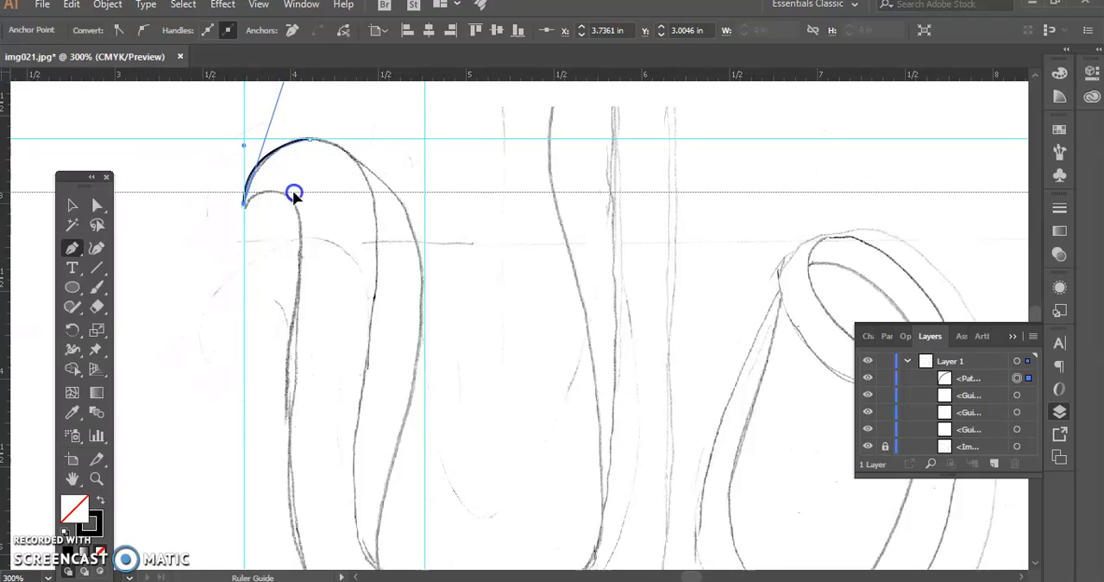
{"action": "left_click_drag", "start_coordinate": [292, 193], "coordinate": [273, 197]}
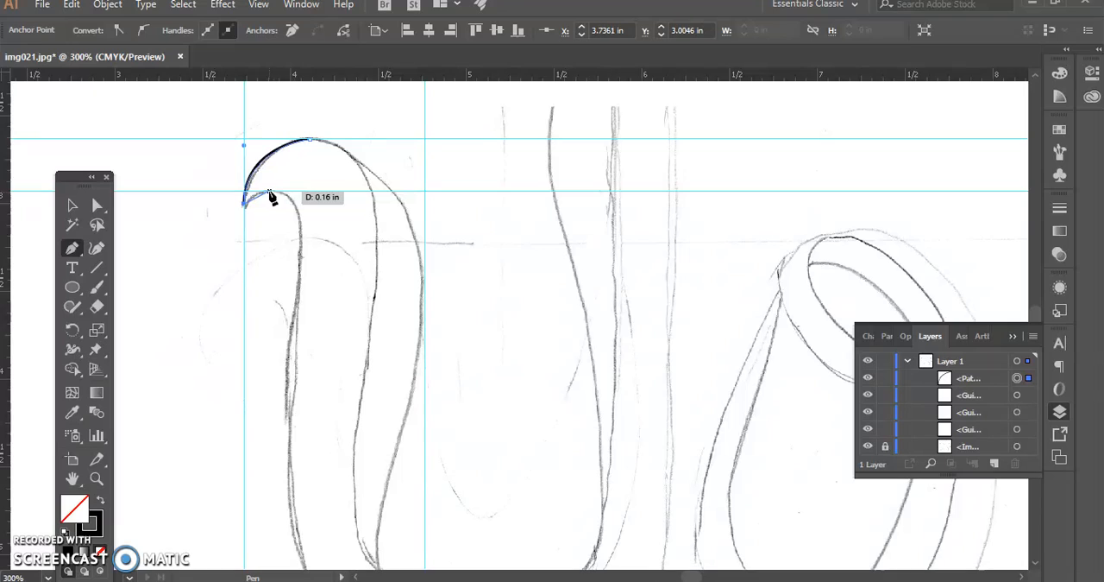
{"action": "mouse_move", "coordinate": [271, 197]}
{"action": "left_mouse_down"}
{"action": "mouse_move", "coordinate": [345, 194]}
{"action": "mouse_move", "coordinate": [294, 183]}
{"action": "left_mouse_up"}
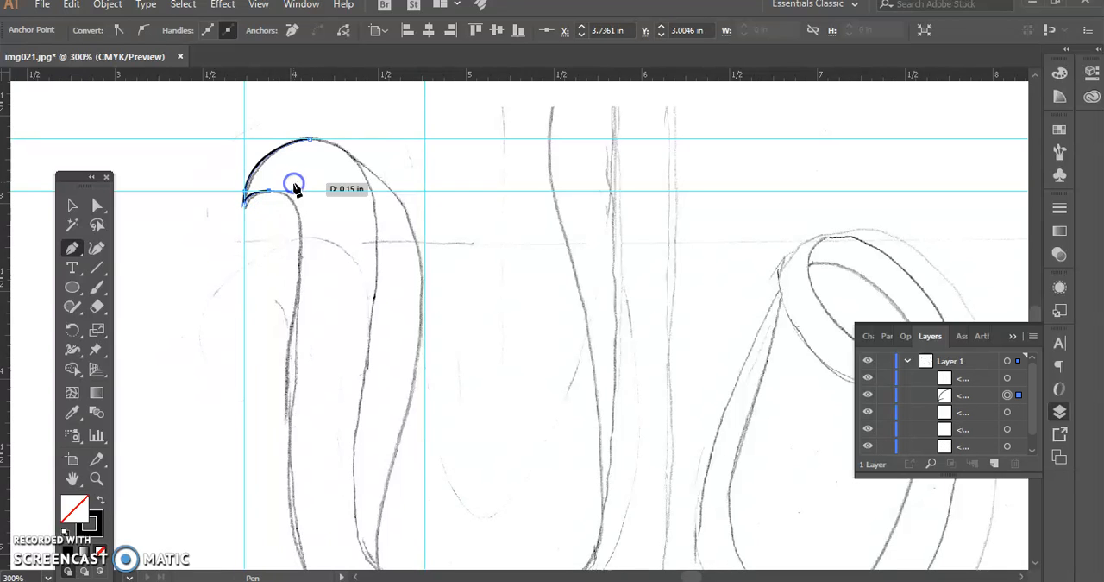
Remove the outgoing handle from the anchor at the top of the hook's inner curve
{"action": "key", "text": "ctrl+equal"}
{"action": "key", "text": "ctrl+equal"}
{"action": "key", "text": "ctrl+equal"}
{"action": "key", "text": "ctrl+equal"}
{"action": "key", "text": "ctrl+equal"}
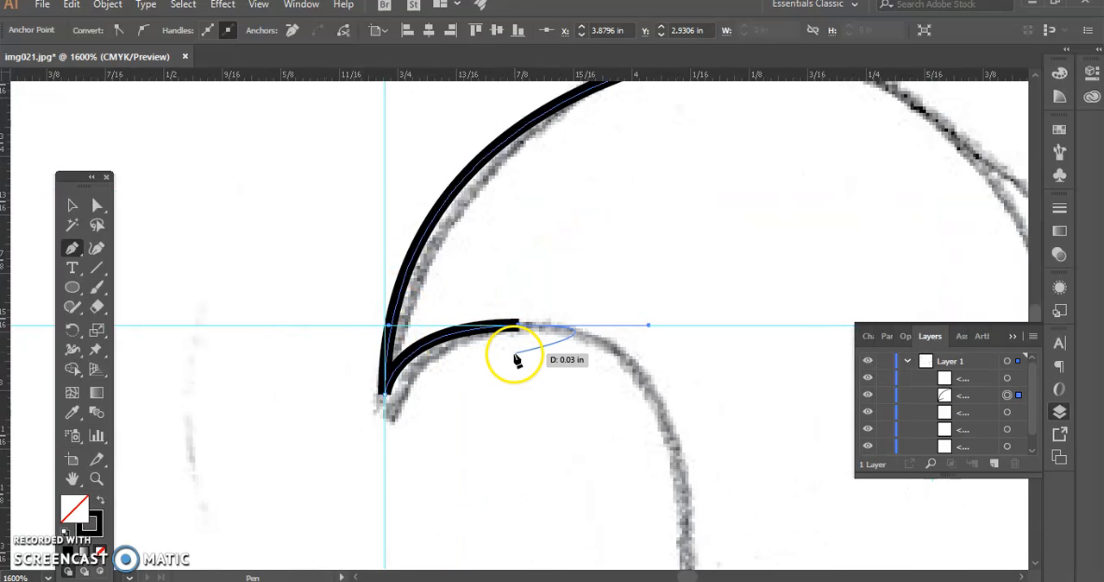
{"action": "left_click_drag", "start_coordinate": [523, 345], "coordinate": [363, 162]}
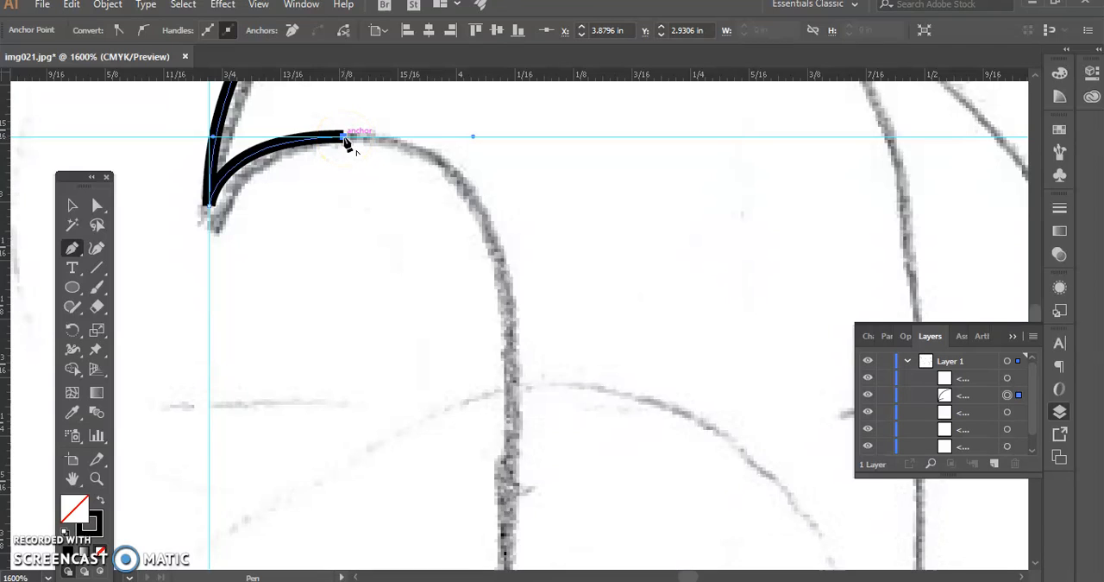
{"action": "left_click", "coordinate": [342, 137]}
Place a vertical guide on the inner edge below the hook and curve the path down to a smooth anchor on it
{"action": "left_click_drag", "start_coordinate": [5, 255], "coordinate": [507, 284]}
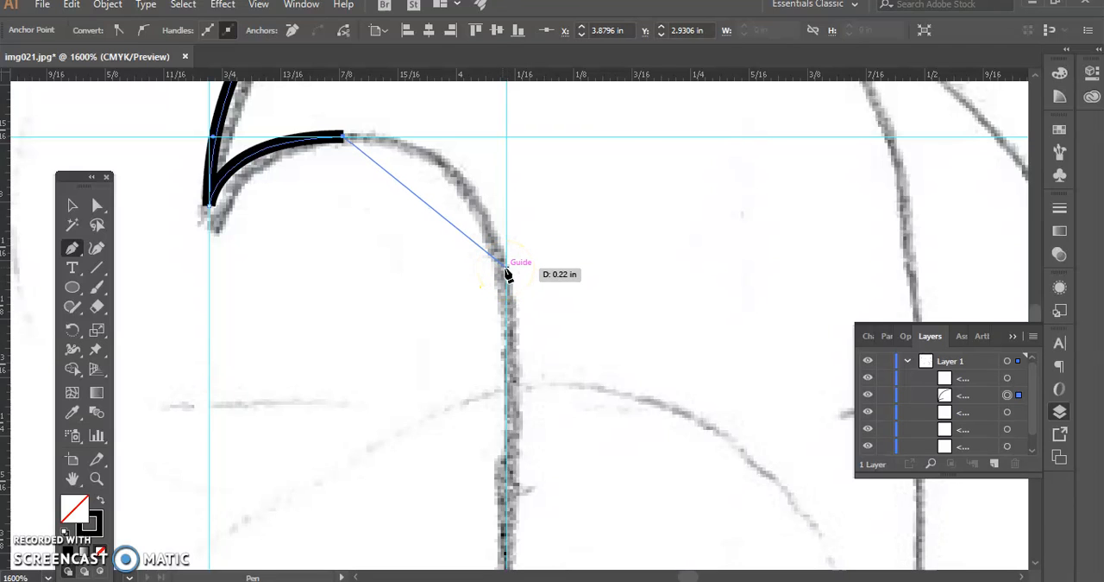
{"action": "left_click", "coordinate": [504, 268]}
{"action": "mouse_move", "coordinate": [505, 268]}
{"action": "left_mouse_down"}
{"action": "mouse_move", "coordinate": [496, 317]}
{"action": "mouse_move", "coordinate": [527, 412]}
{"action": "mouse_move", "coordinate": [521, 388]}
{"action": "left_mouse_up"}
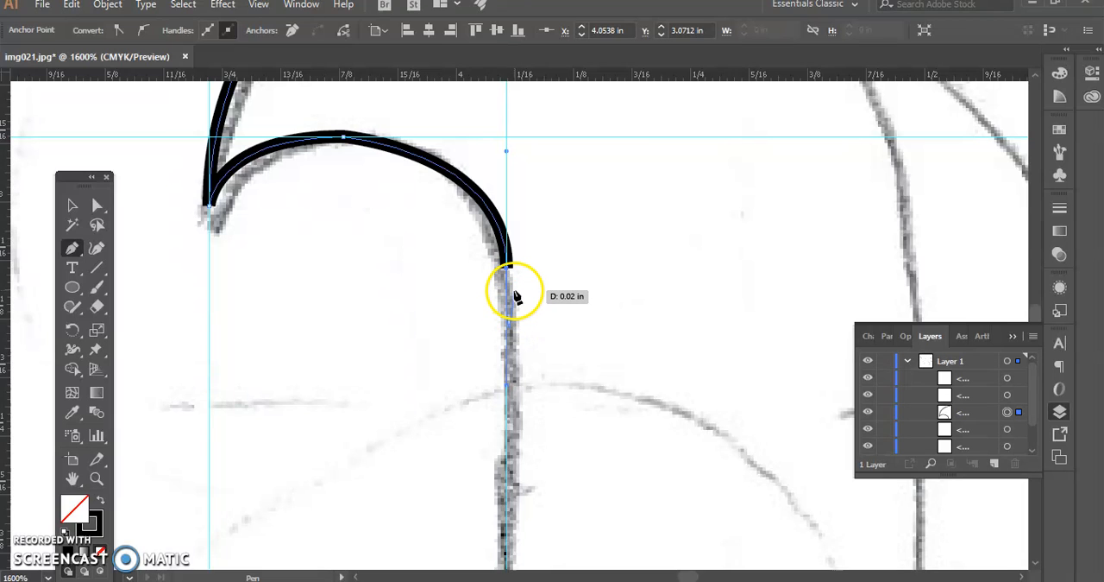
Place a vertical guide along the outermost edge of the stem's inner stroke, below the hook
{"action": "key", "text": "ctrl+minus"}
{"action": "key", "text": "ctrl+minus"}
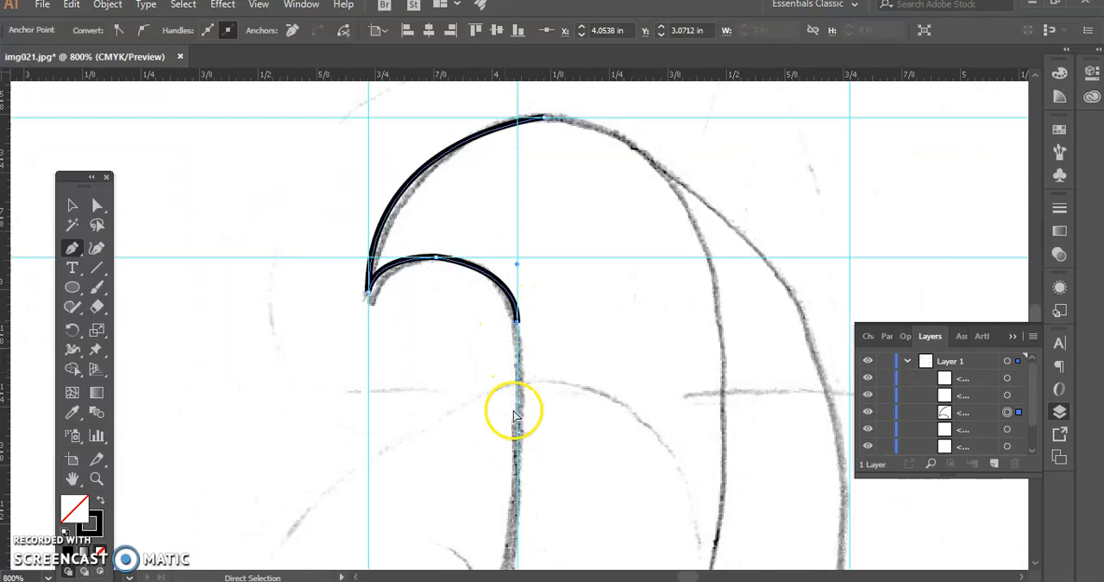
{"action": "scroll", "coordinate": [522, 429], "scroll_direction": "down", "scroll_amount": 3}
{"action": "scroll", "coordinate": [521, 429], "scroll_direction": "down", "scroll_amount": 1}
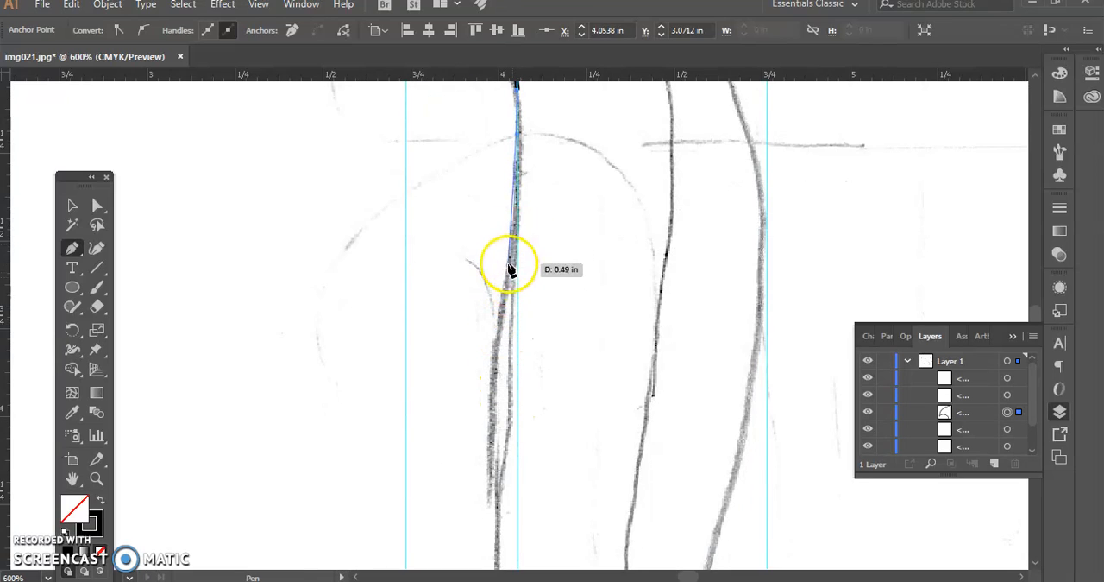
{"action": "scroll", "coordinate": [518, 212], "scroll_direction": "up", "scroll_amount": 2}
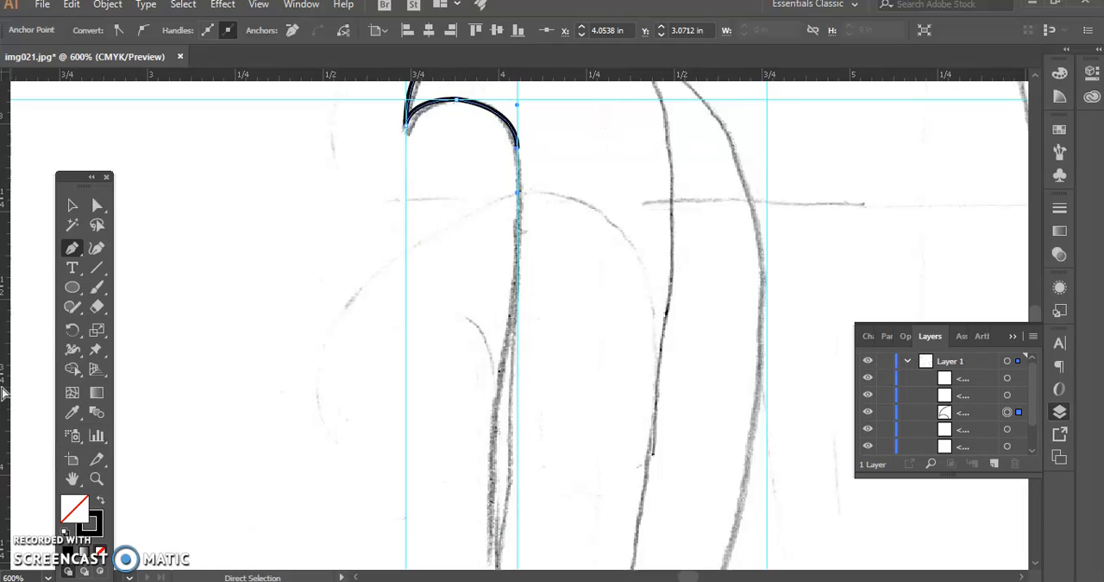
{"action": "left_click_drag", "start_coordinate": [21, 390], "coordinate": [490, 482]}
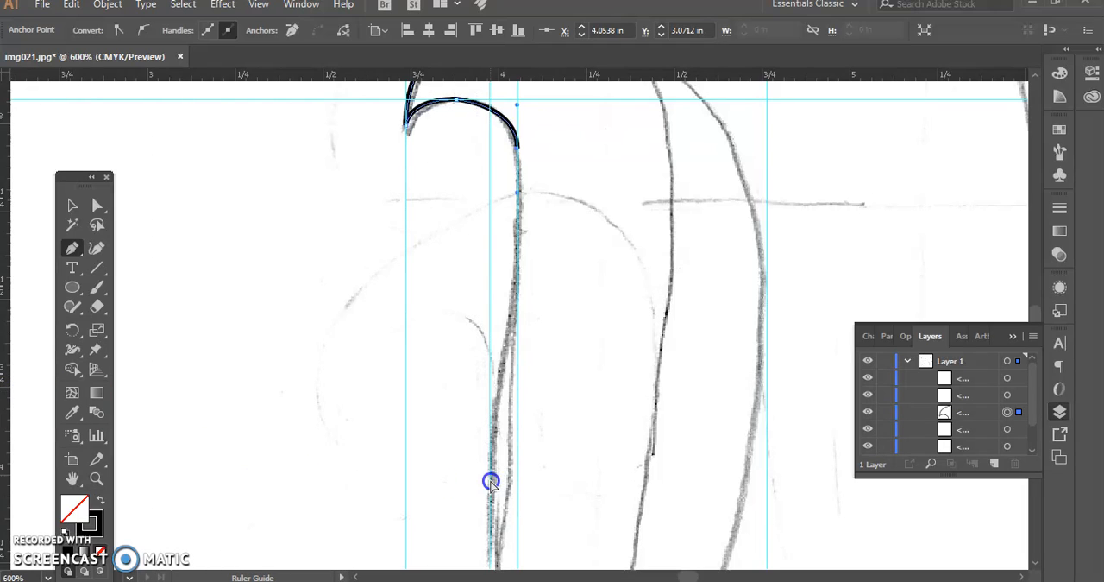
Extend the path down the stem to a smooth anchor at the bend between the two guides, and remove its outgoing handle
{"action": "mouse_move", "coordinate": [492, 437]}
{"action": "left_mouse_down"}
{"action": "mouse_move", "coordinate": [494, 454]}
{"action": "mouse_move", "coordinate": [515, 370]}
{"action": "mouse_move", "coordinate": [520, 180]}
{"action": "mouse_move", "coordinate": [509, 325]}
{"action": "mouse_move", "coordinate": [483, 350]}
{"action": "mouse_move", "coordinate": [470, 409]}
{"action": "mouse_move", "coordinate": [505, 515]}
{"action": "mouse_move", "coordinate": [469, 192]}
{"action": "mouse_move", "coordinate": [518, 155]}
{"action": "mouse_move", "coordinate": [510, 352]}
{"action": "mouse_move", "coordinate": [511, 331]}
{"action": "left_mouse_up"}
{"action": "mouse_move", "coordinate": [477, 371]}
{"action": "left_mouse_down"}
{"action": "mouse_move", "coordinate": [508, 420]}
{"action": "mouse_move", "coordinate": [494, 412]}
{"action": "left_mouse_up"}
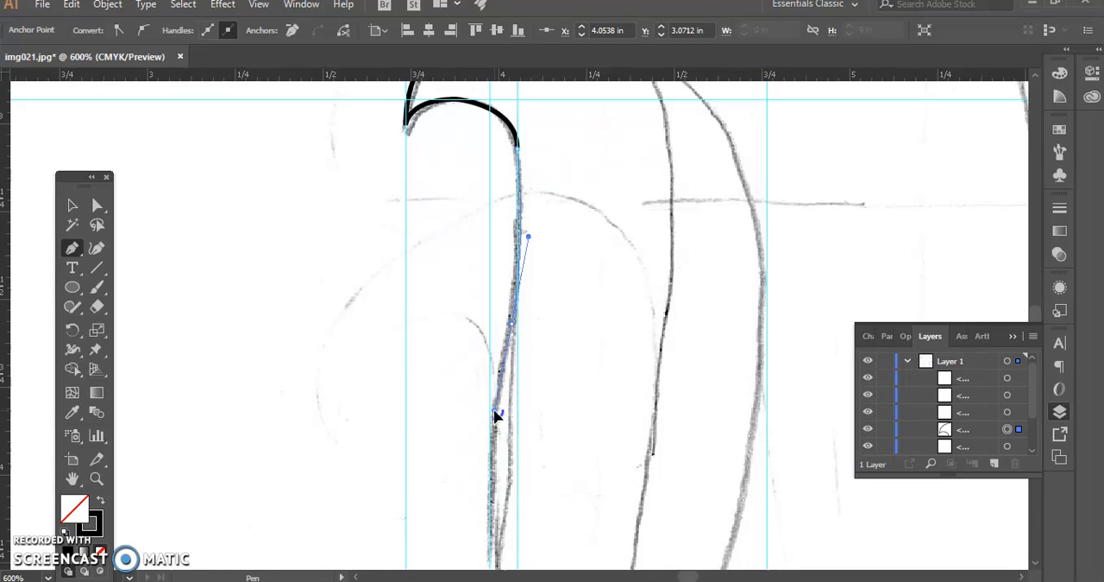
{"action": "left_click_drag", "start_coordinate": [495, 416], "coordinate": [512, 328]}
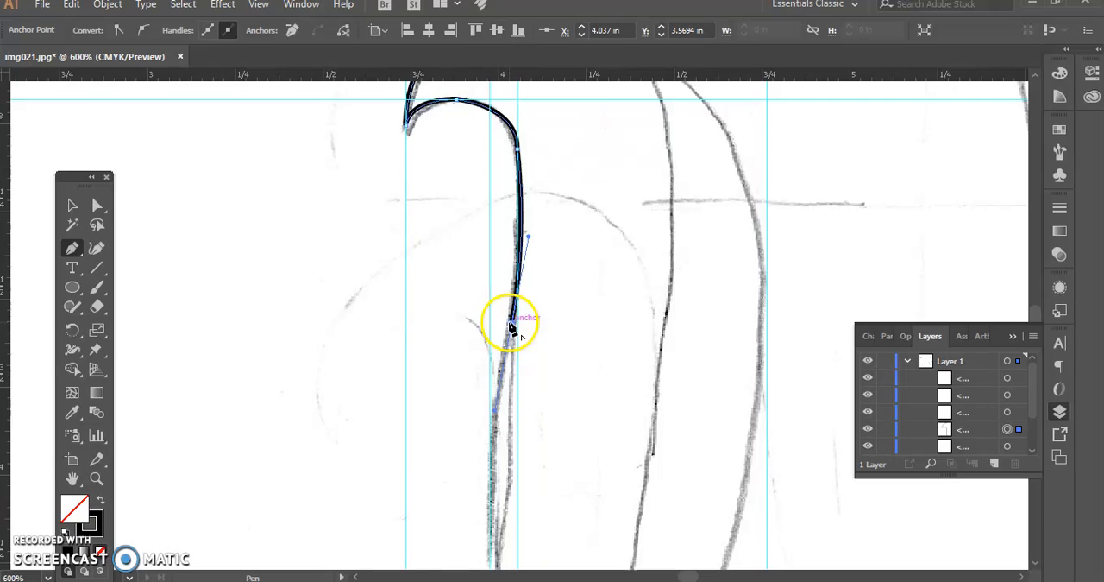
Curve the path down to a smooth anchor on the new vertical guide and remove that anchor's outgoing handle
{"action": "left_click_drag", "start_coordinate": [492, 447], "coordinate": [498, 499]}
{"action": "left_click", "coordinate": [492, 449]}
{"action": "scroll", "coordinate": [471, 417], "scroll_direction": "down", "scroll_amount": 9}
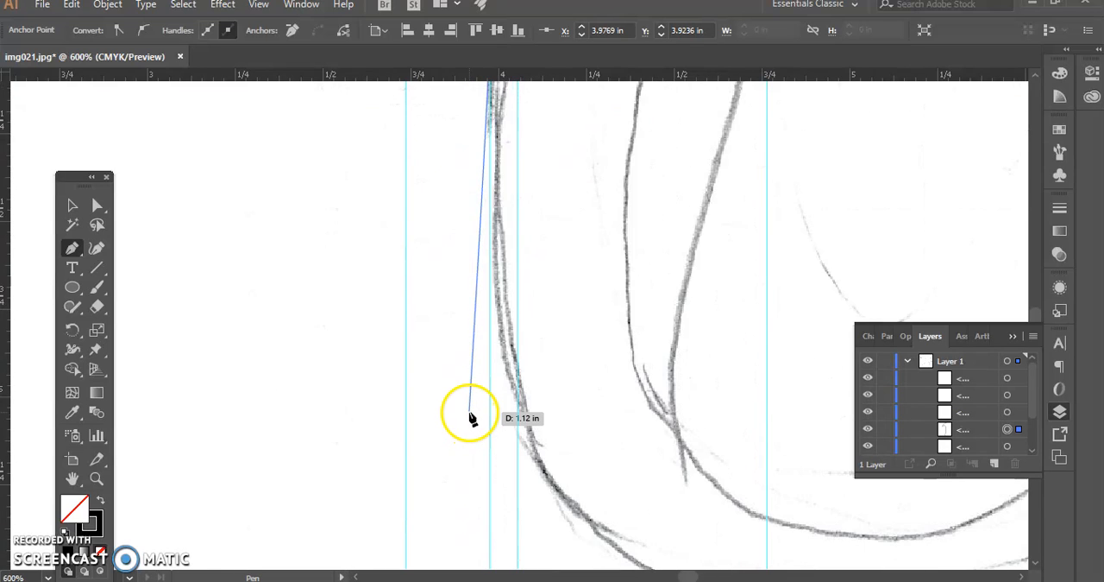
{"action": "scroll", "coordinate": [489, 153], "scroll_direction": "up", "scroll_amount": 3}
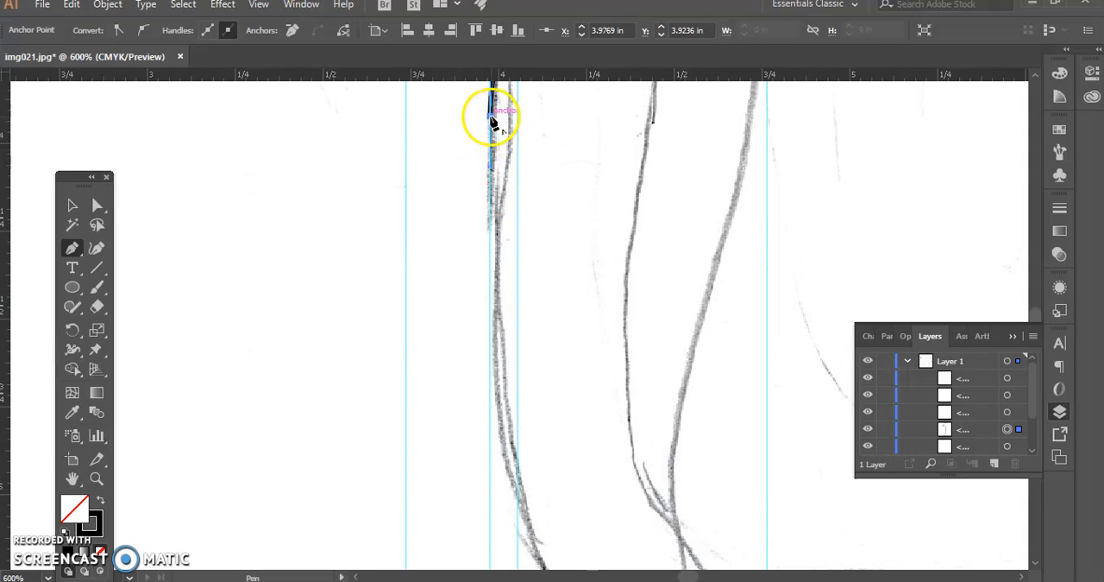
{"action": "left_click", "coordinate": [491, 118]}
{"action": "scroll", "coordinate": [506, 458], "scroll_direction": "down", "scroll_amount": 4}
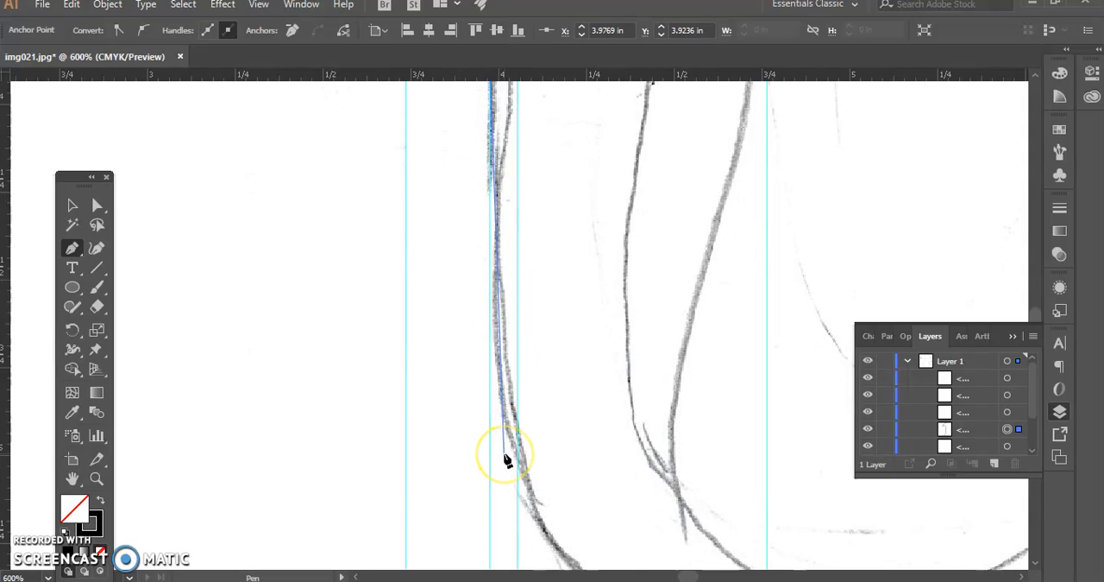
{"action": "scroll", "coordinate": [506, 457], "scroll_direction": "down", "scroll_amount": 1}
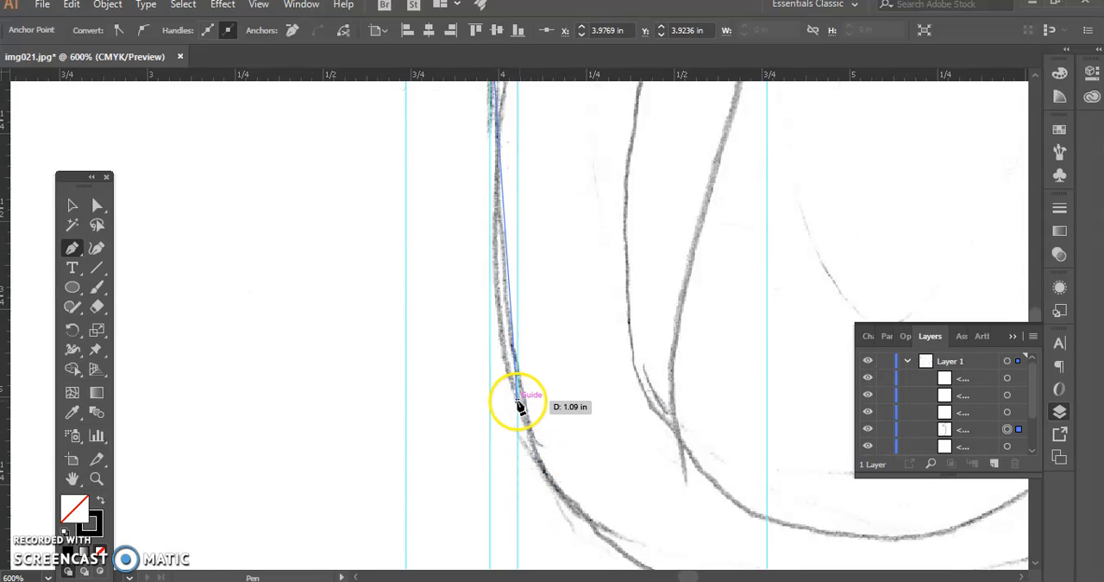
{"action": "scroll", "coordinate": [516, 405], "scroll_direction": "down", "scroll_amount": 1}
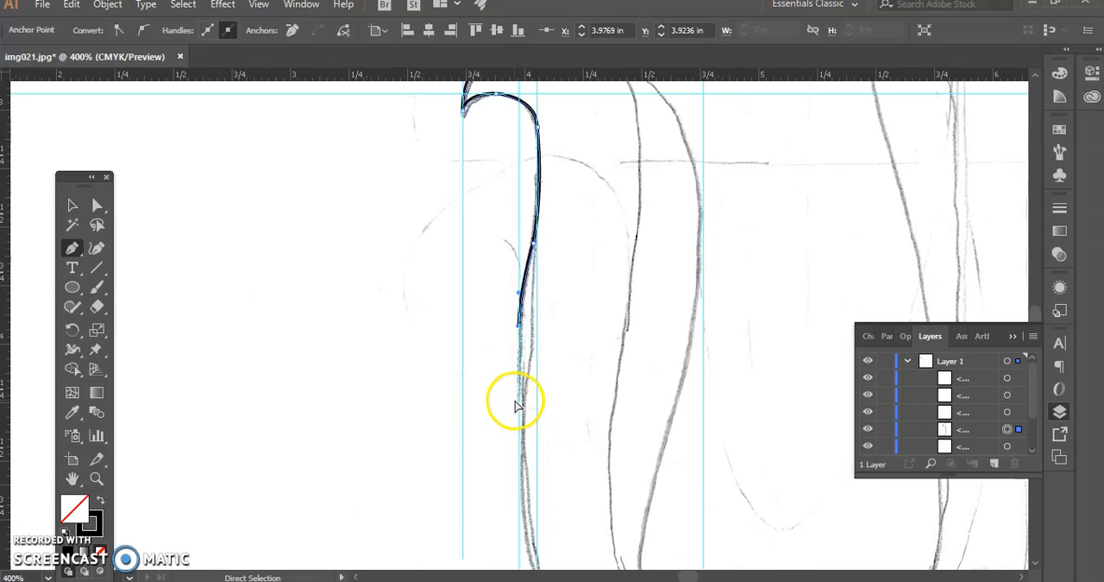
{"action": "scroll", "coordinate": [538, 470], "scroll_direction": "down", "scroll_amount": 2}
{"action": "scroll", "coordinate": [539, 470], "scroll_direction": "down", "scroll_amount": 2}
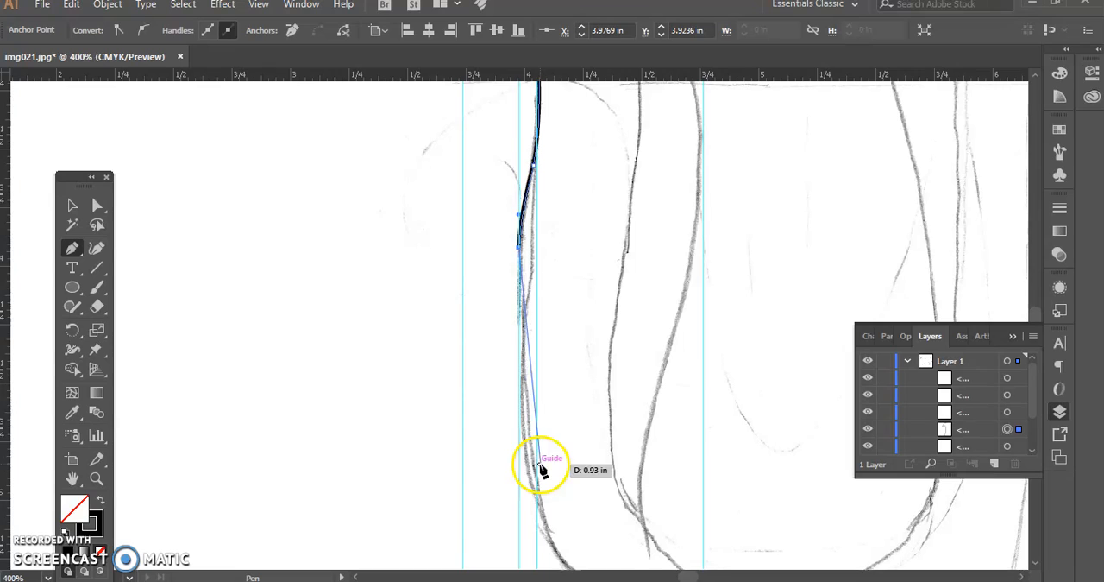
Target Layer 1, examine the traced path in Outline view, and return to GPU Preview
{"action": "left_click", "coordinate": [1010, 363]}
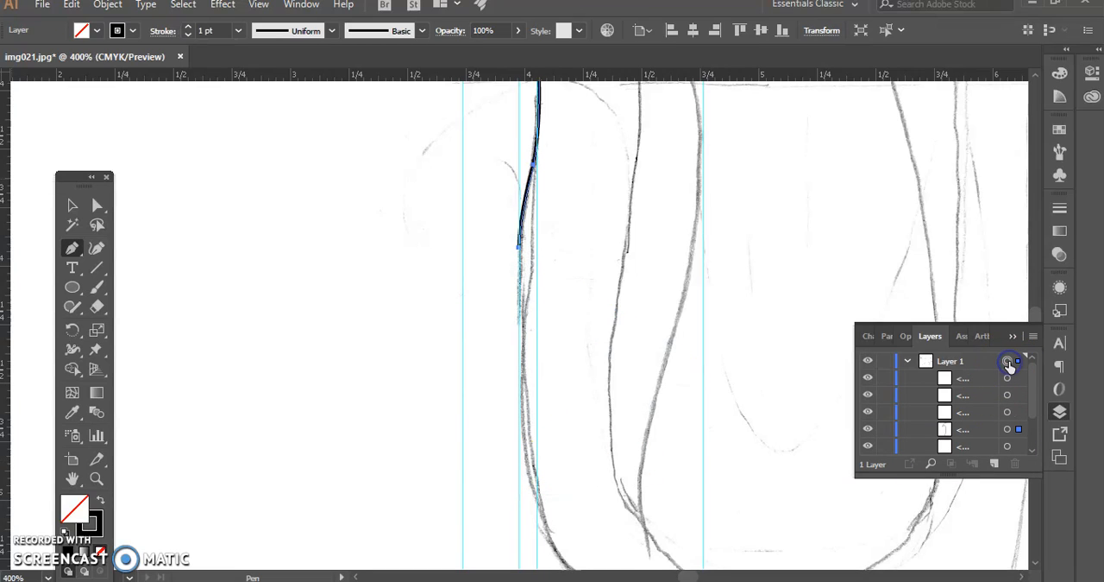
{"action": "double_click", "coordinate": [958, 361]}
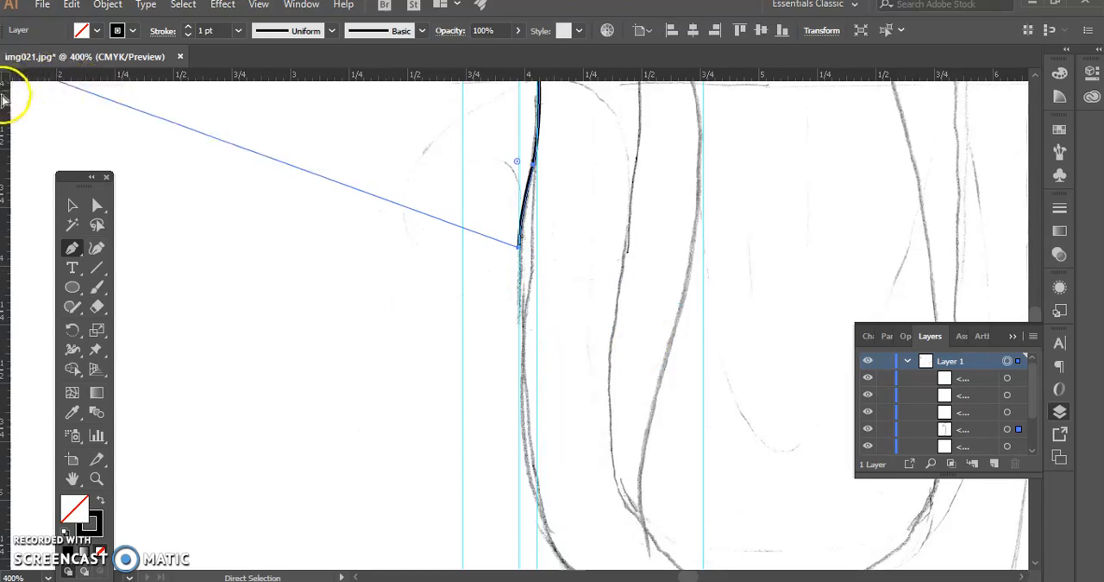
{"action": "scroll", "coordinate": [552, 268], "scroll_direction": "up", "scroll_amount": 5}
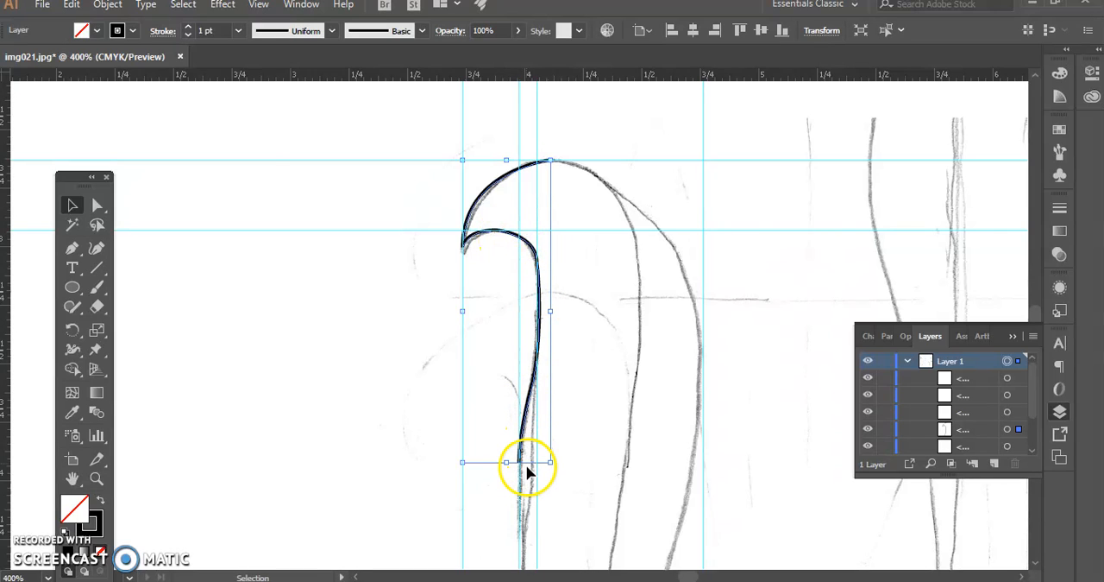
{"action": "left_click", "coordinate": [258, 5]}
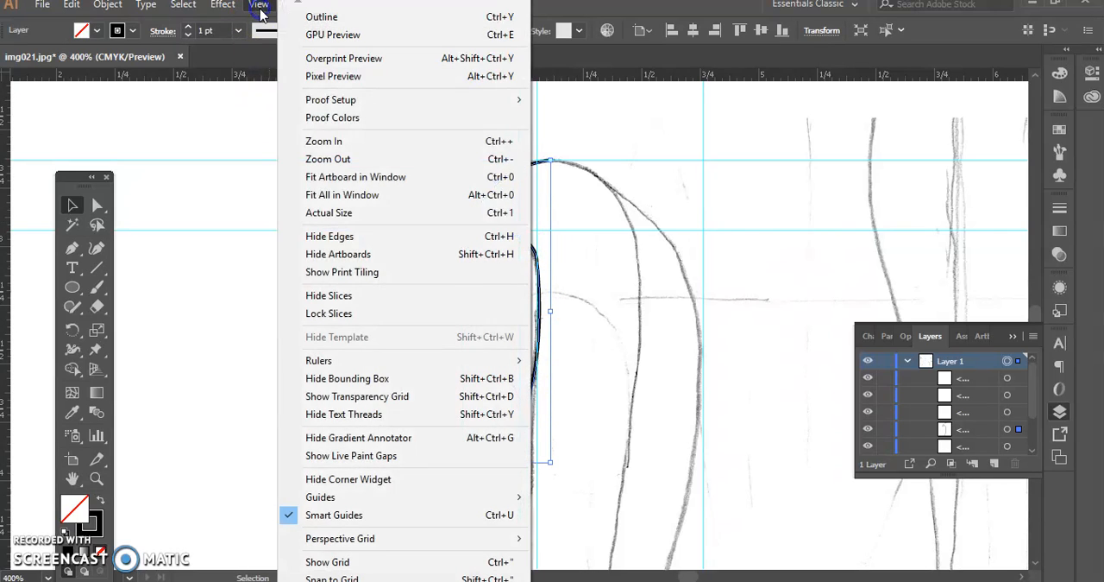
{"action": "left_click", "coordinate": [311, 17]}
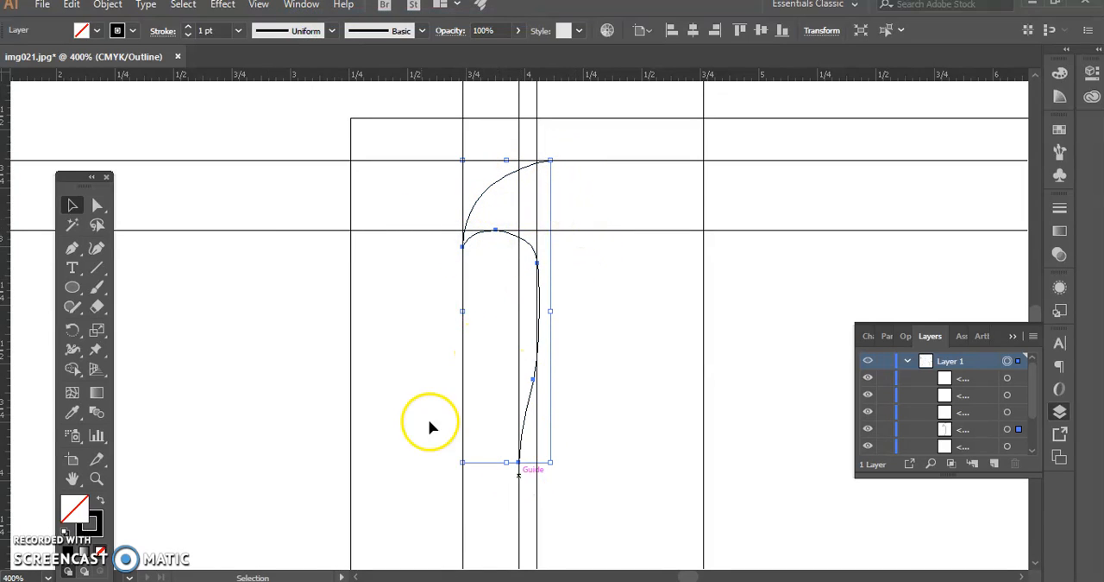
{"action": "left_click", "coordinate": [259, 5]}
{"action": "left_click", "coordinate": [321, 37]}
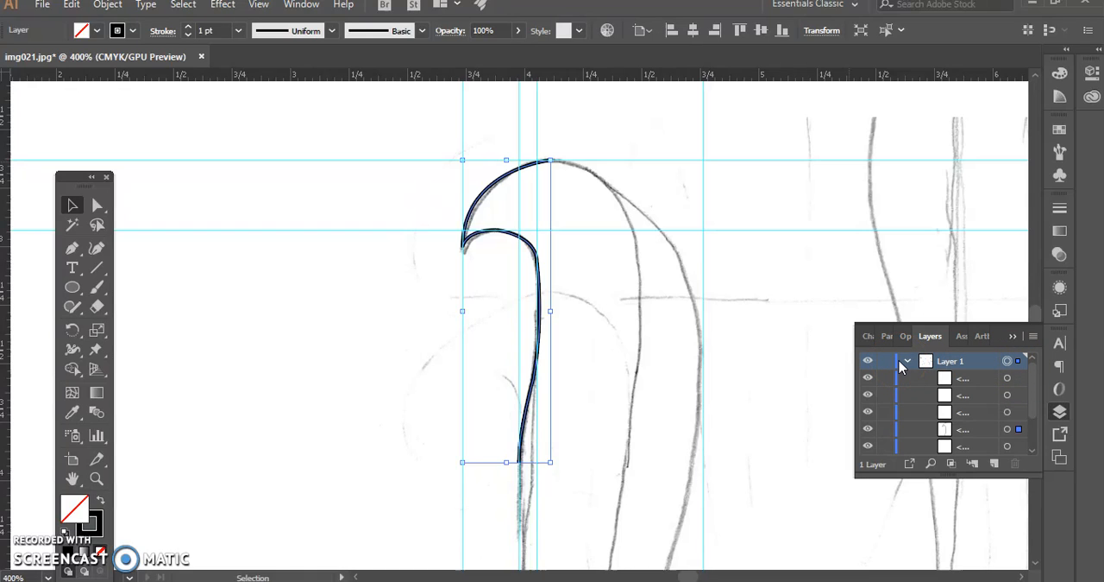
Change Layer 1's selection color to Light Red and select the traced path
{"action": "left_click", "coordinate": [989, 362]}
{"action": "double_click", "coordinate": [989, 361]}
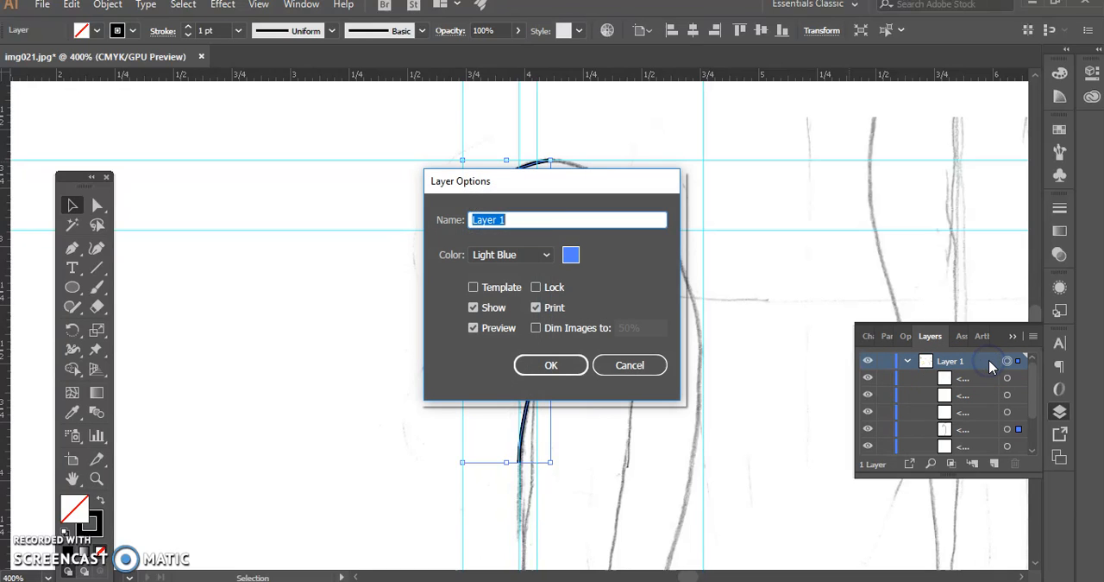
{"action": "left_click", "coordinate": [547, 255]}
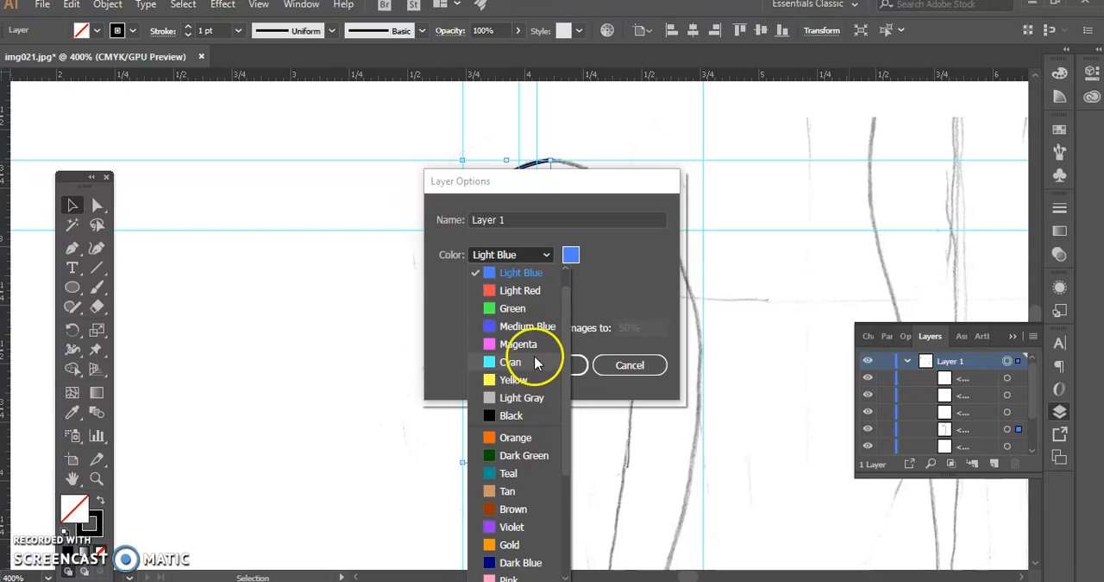
{"action": "left_click", "coordinate": [510, 291]}
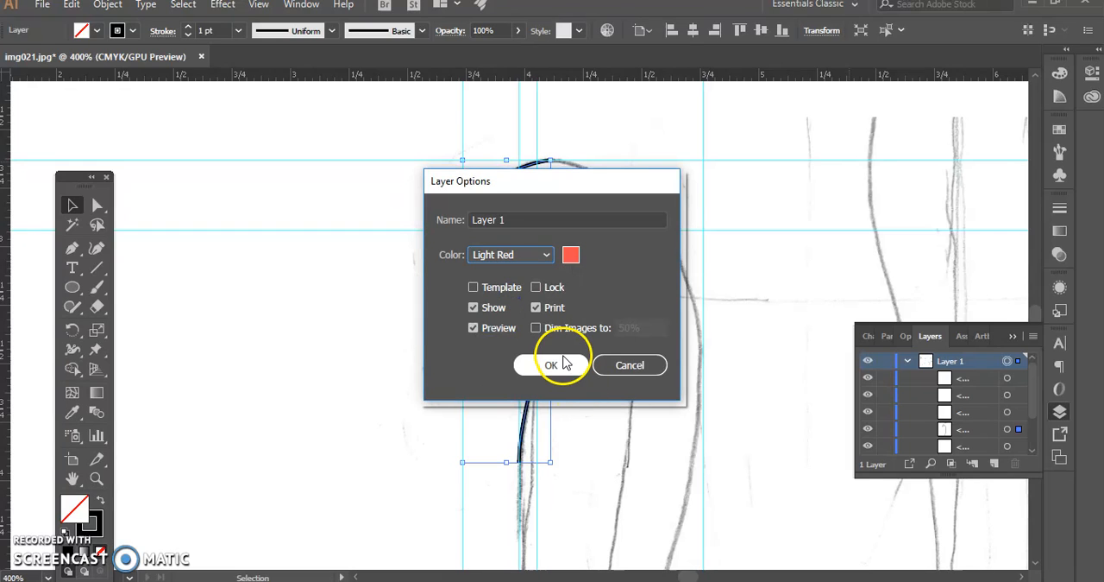
{"action": "left_click", "coordinate": [557, 367]}
{"action": "left_click", "coordinate": [379, 343]}
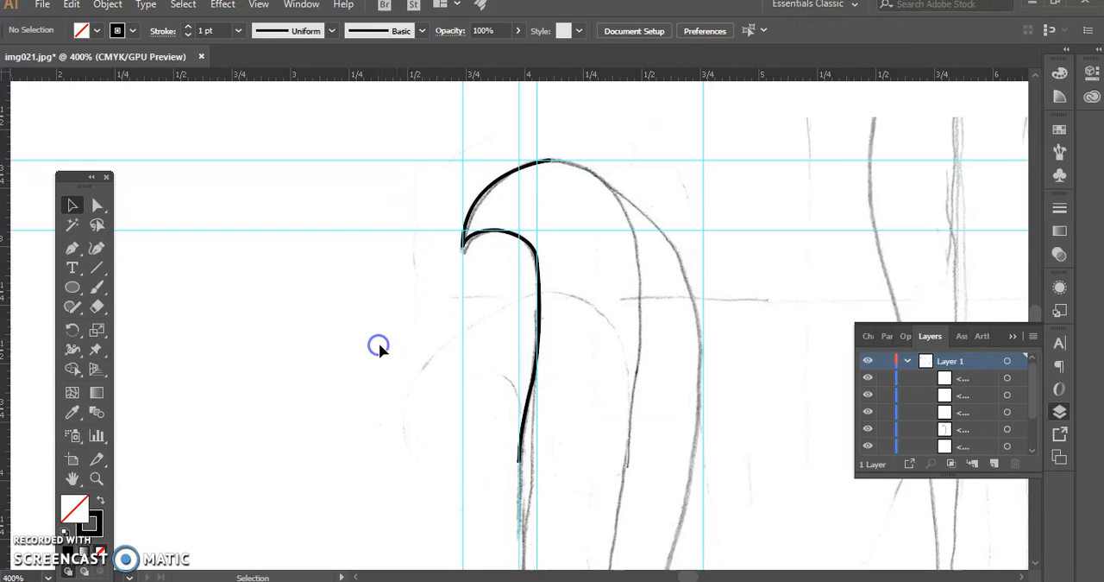
{"action": "left_click", "coordinate": [528, 413]}
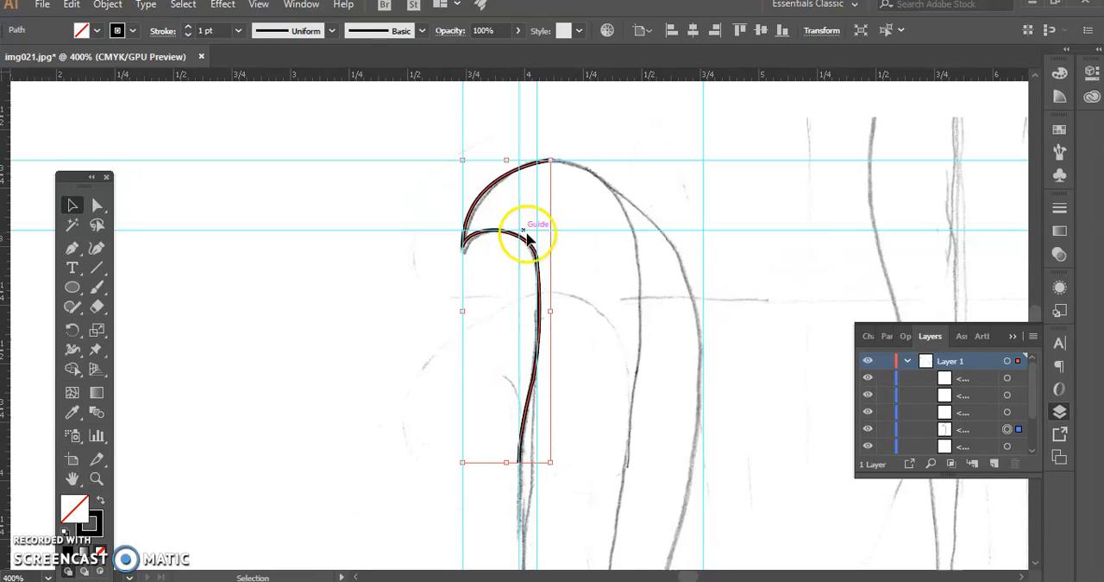
{"action": "scroll", "coordinate": [587, 433], "scroll_direction": "down", "scroll_amount": 5}
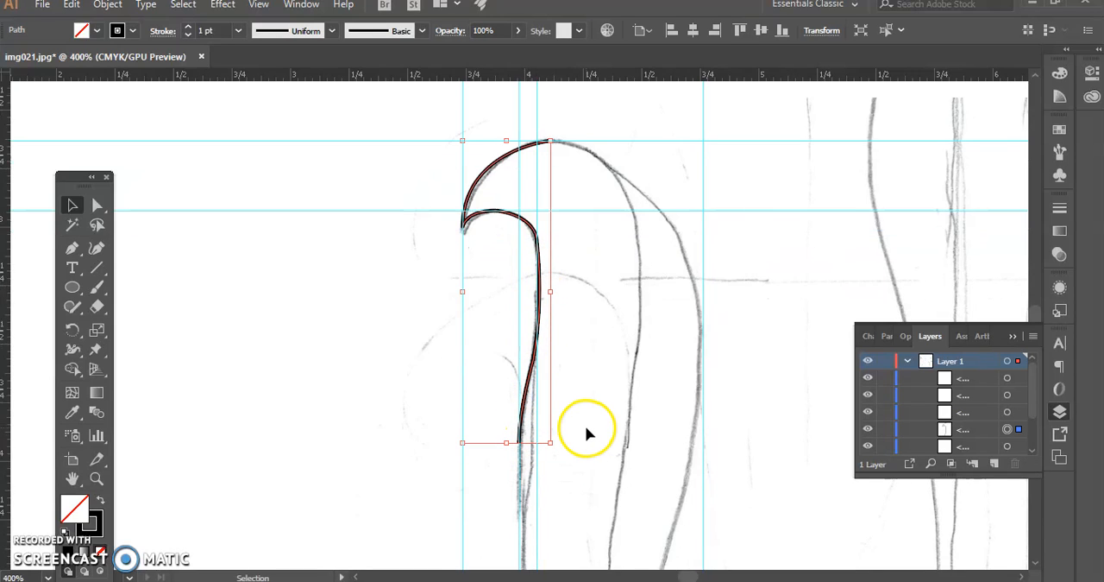
{"action": "scroll", "coordinate": [586, 432], "scroll_direction": "down", "scroll_amount": 2}
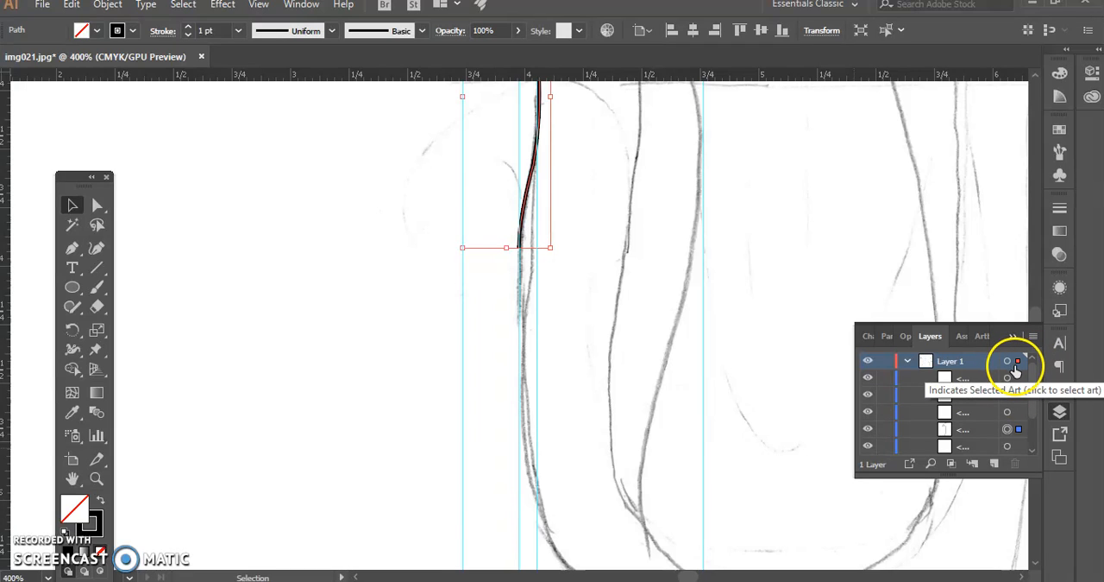
{"action": "scroll", "coordinate": [599, 302], "scroll_direction": "up", "scroll_amount": 5}
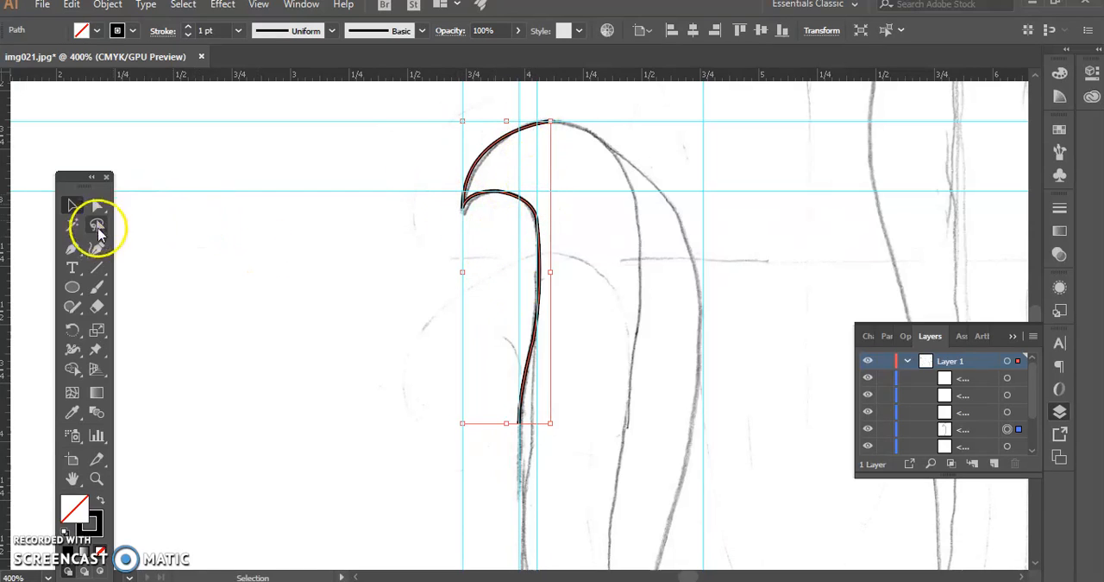
{"action": "left_click_drag", "start_coordinate": [72, 249], "coordinate": [100, 255]}
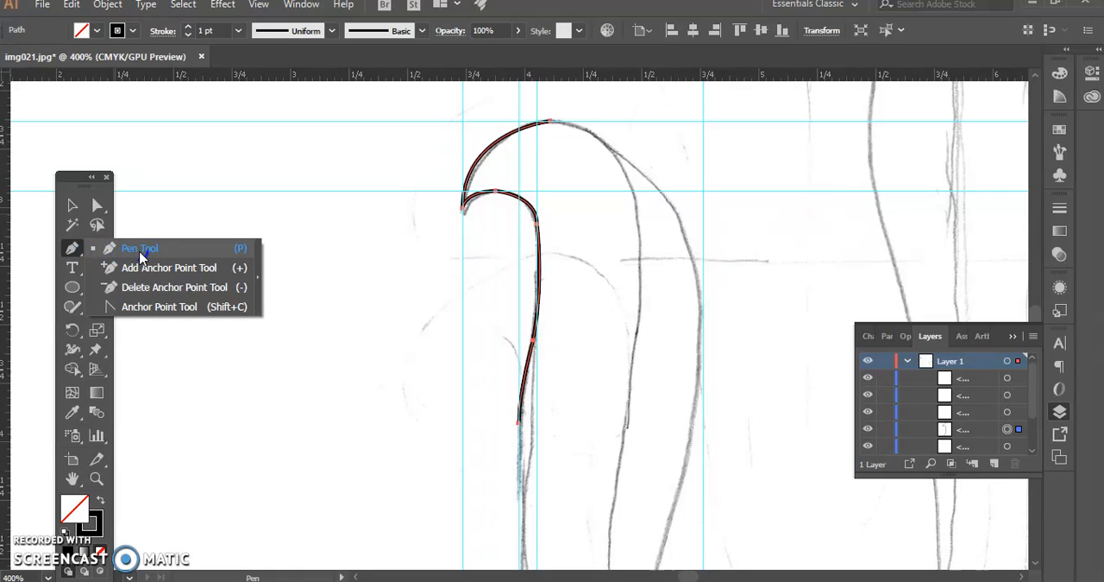
{"action": "left_click", "coordinate": [130, 269]}
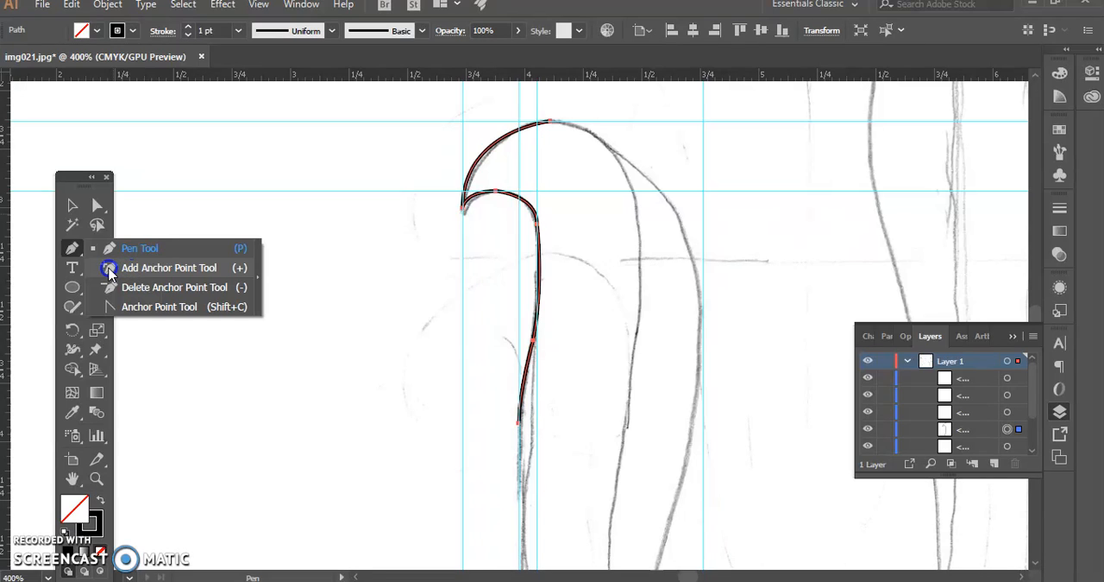
{"action": "left_click_drag", "start_coordinate": [110, 273], "coordinate": [114, 311]}
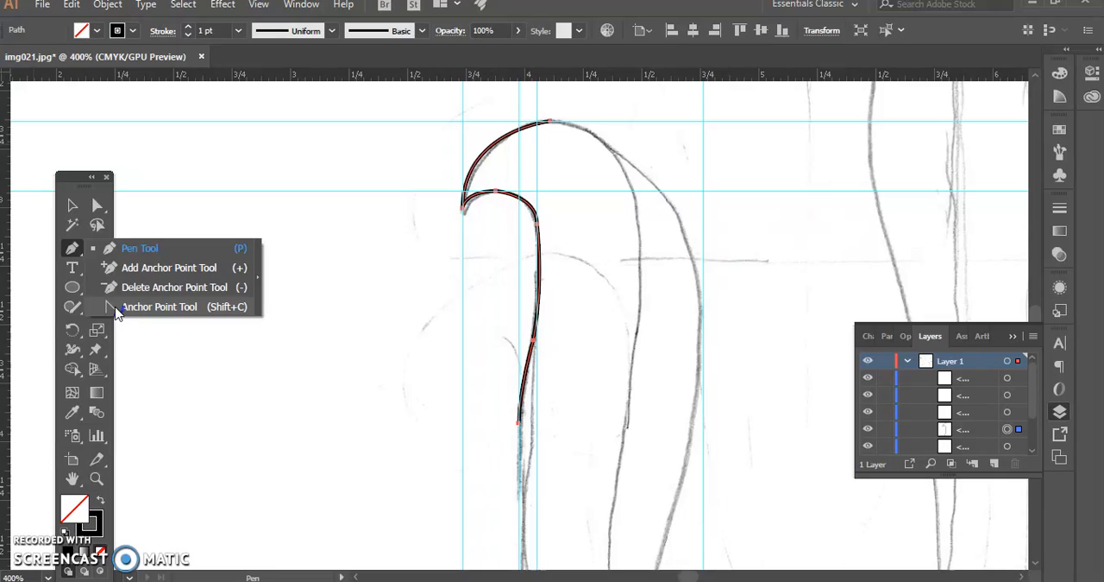
{"action": "left_click", "coordinate": [117, 311]}
{"action": "left_click", "coordinate": [76, 247]}
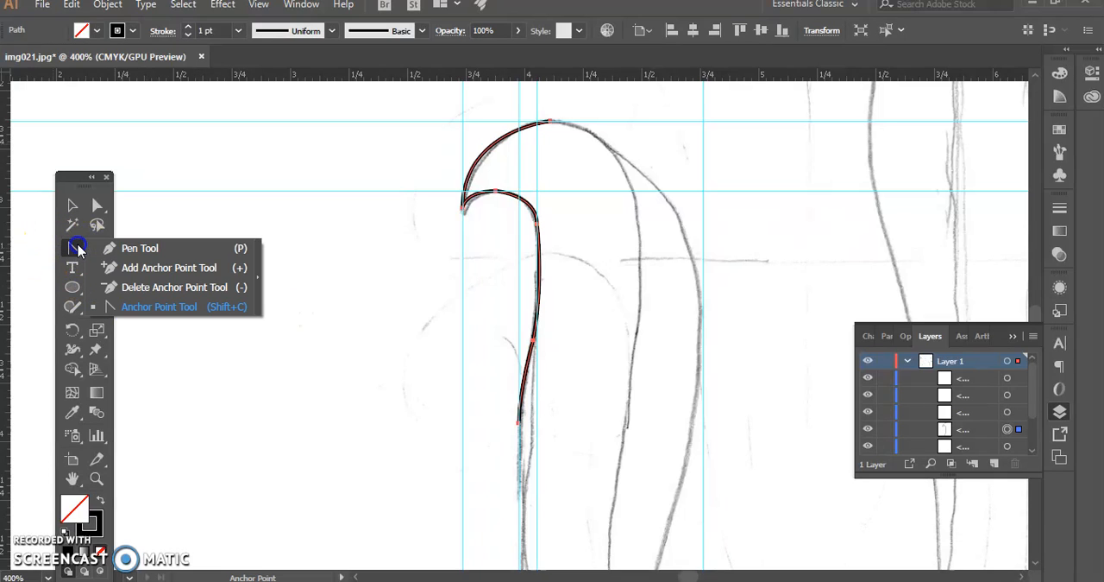
{"action": "left_click", "coordinate": [129, 247]}
{"action": "left_click", "coordinate": [71, 206]}
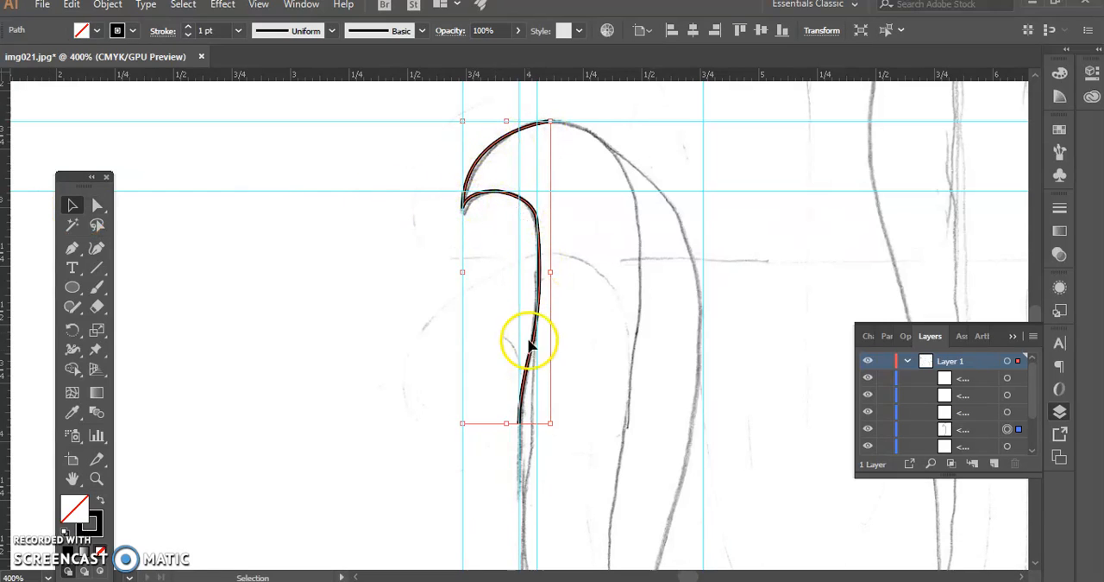
Try to shift the hook's tip anchor down to the sketched tip with Direct Selection, and undo the move
{"action": "left_click", "coordinate": [97, 205]}
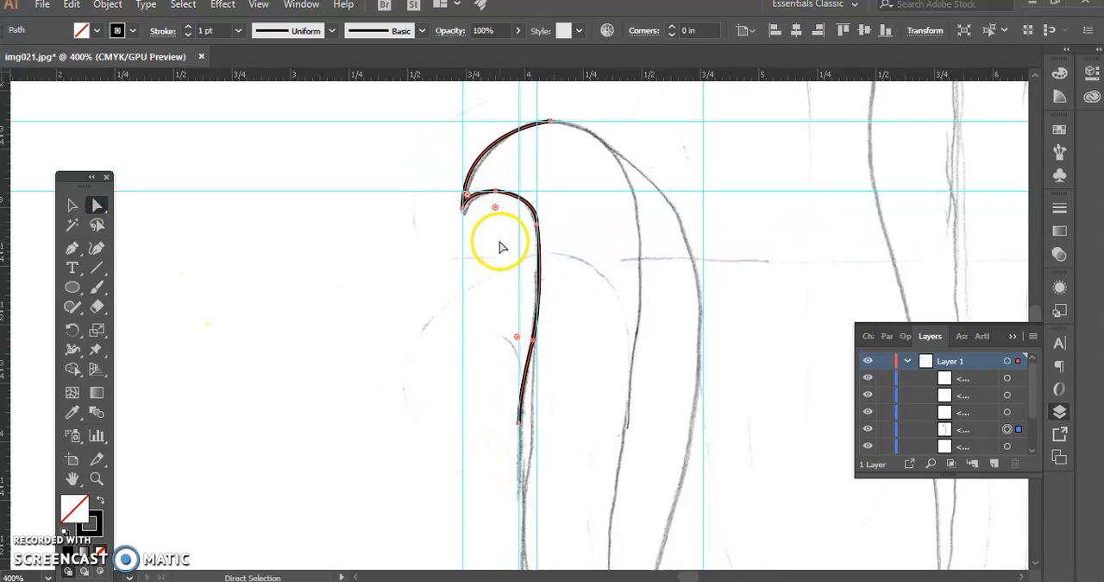
{"action": "scroll", "coordinate": [501, 241], "scroll_direction": "up", "scroll_amount": 1}
{"action": "key", "text": "ctrl+plus"}
{"action": "key", "text": "ctrl+plus"}
{"action": "key", "text": "ctrl+plus"}
{"action": "key", "text": "ctrl+plus"}
{"action": "scroll", "coordinate": [486, 238], "scroll_direction": "up", "scroll_amount": 12}
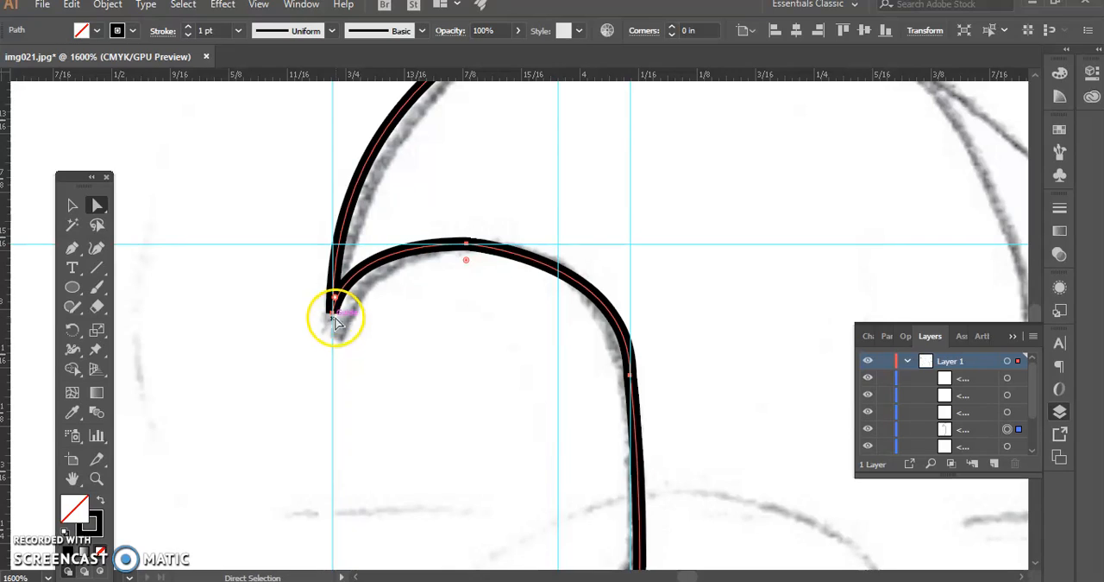
{"action": "left_click_drag", "start_coordinate": [333, 308], "coordinate": [326, 345]}
{"action": "left_click_drag", "start_coordinate": [338, 301], "coordinate": [335, 337]}
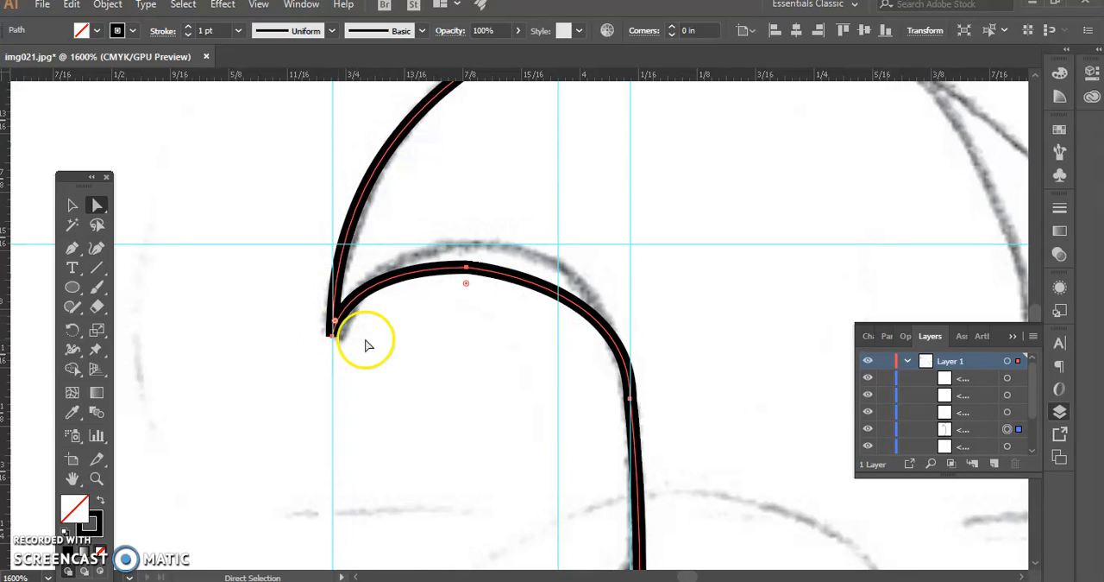
{"action": "key", "text": "ctrl+z"}
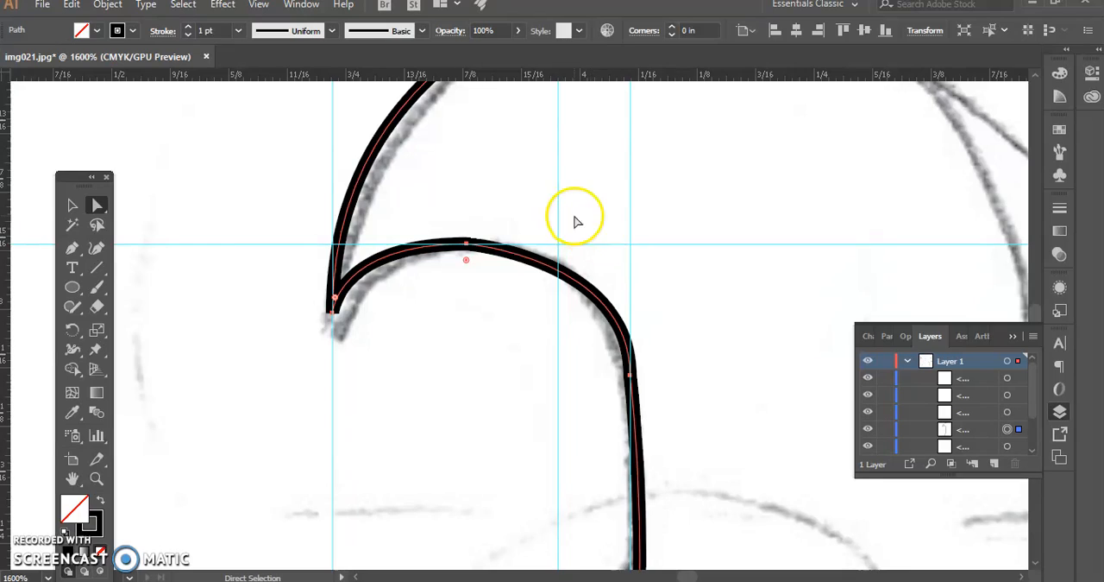
Move the hook's tip anchor down beside the sketched tip with Direct Selection
{"action": "left_click", "coordinate": [208, 316]}
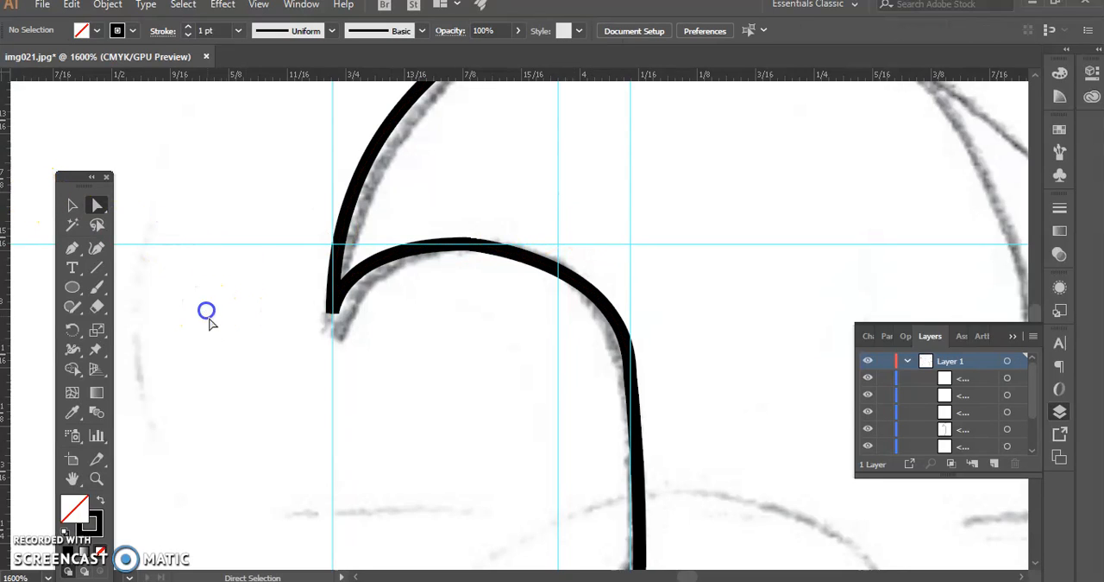
{"action": "left_click", "coordinate": [333, 313]}
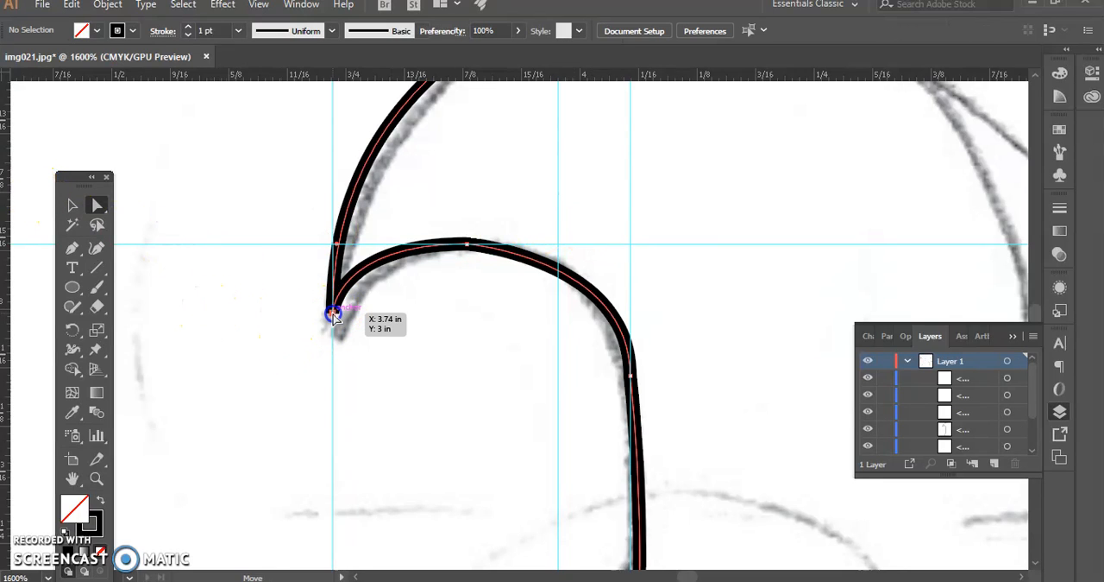
{"action": "left_click_drag", "start_coordinate": [333, 316], "coordinate": [335, 338]}
{"action": "left_click_drag", "start_coordinate": [363, 357], "coordinate": [328, 334]}
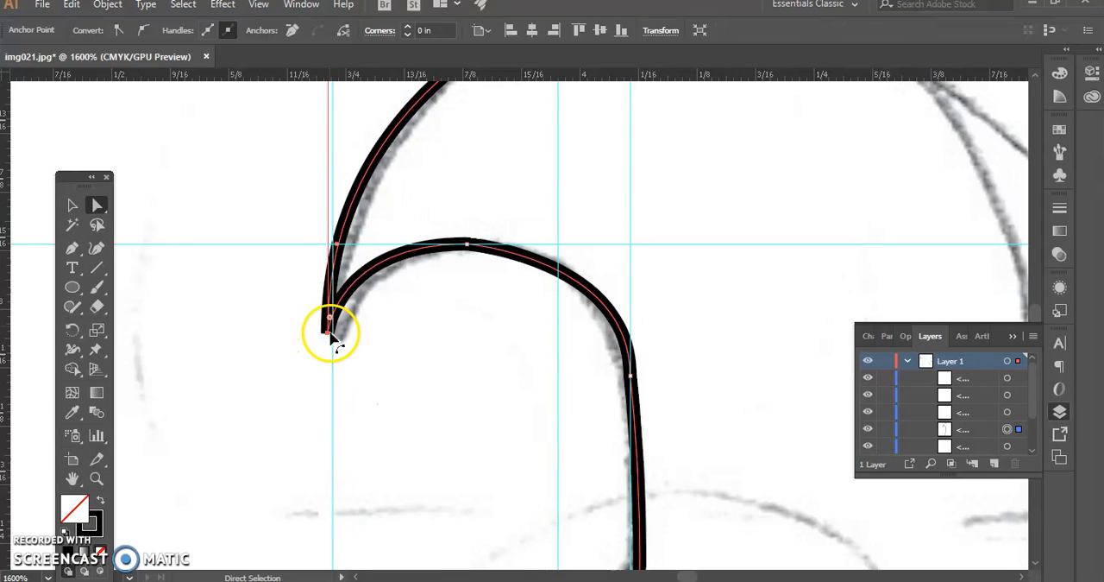
Try corner rounding on the hook's top anchor and on a trial rectangle below the hook, and undo the rectangle
{"action": "left_click", "coordinate": [468, 248]}
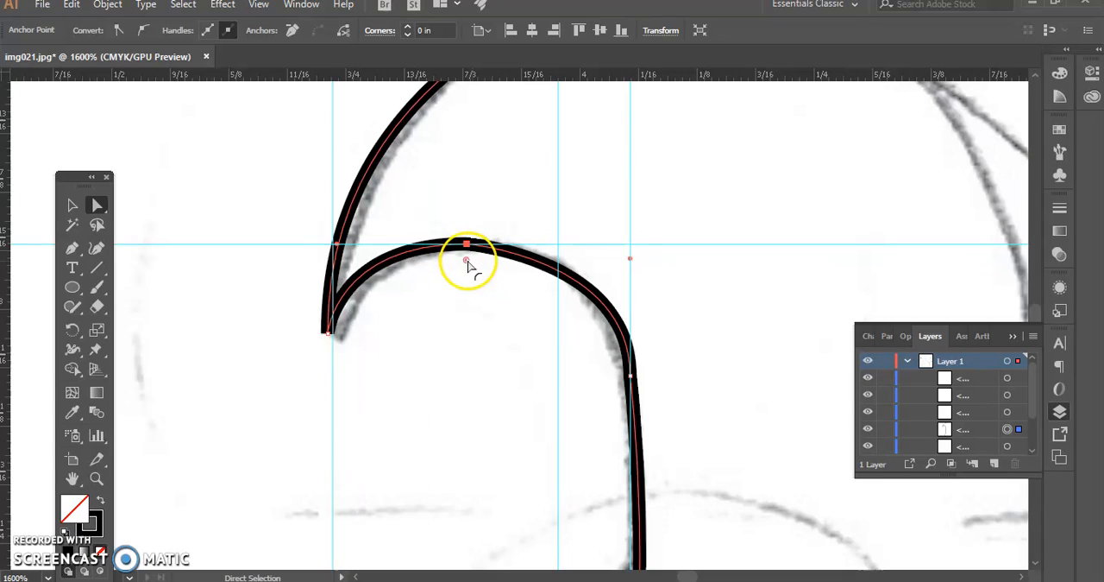
{"action": "left_click_drag", "start_coordinate": [465, 276], "coordinate": [462, 251]}
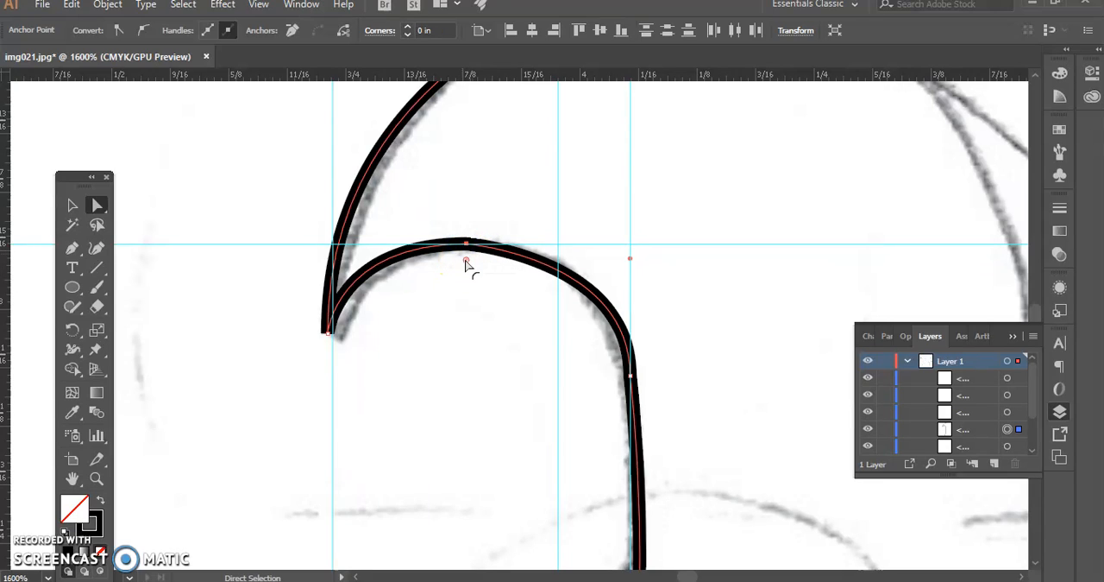
{"action": "left_click", "coordinate": [70, 288]}
{"action": "left_click_drag", "start_coordinate": [71, 288], "coordinate": [147, 283]}
{"action": "mouse_move", "coordinate": [210, 412]}
{"action": "left_mouse_down"}
{"action": "mouse_move", "coordinate": [535, 503]}
{"action": "mouse_move", "coordinate": [526, 533]}
{"action": "left_mouse_up"}
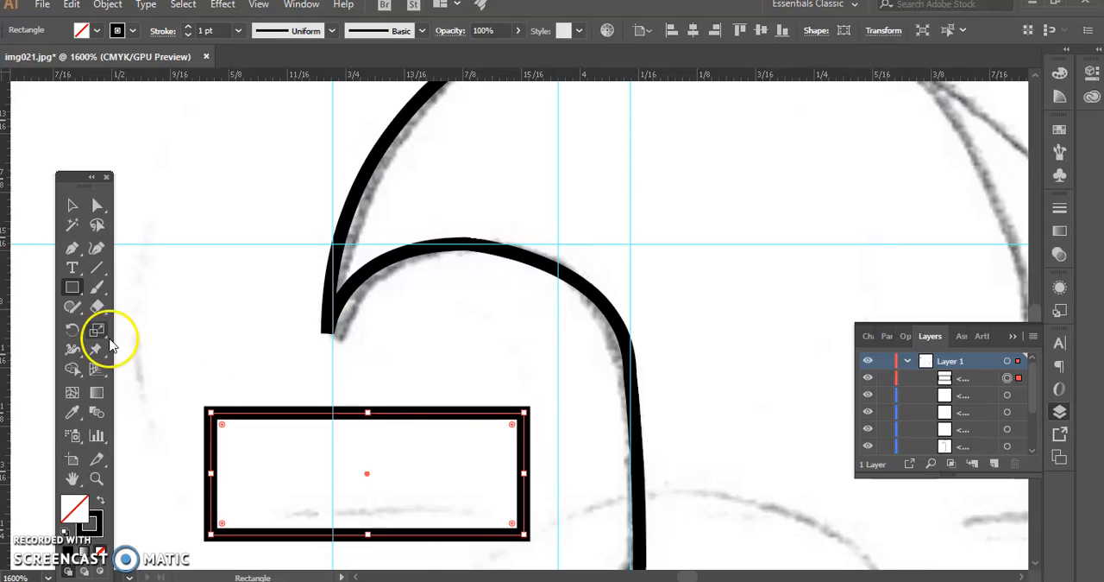
{"action": "left_click", "coordinate": [97, 206]}
{"action": "left_click_drag", "start_coordinate": [222, 425], "coordinate": [255, 458]}
{"action": "key", "text": "ctrl+z"}
Try to round the hook's tip with its live corner widget, and undo the attempt
{"action": "key", "text": "ctrl+z"}
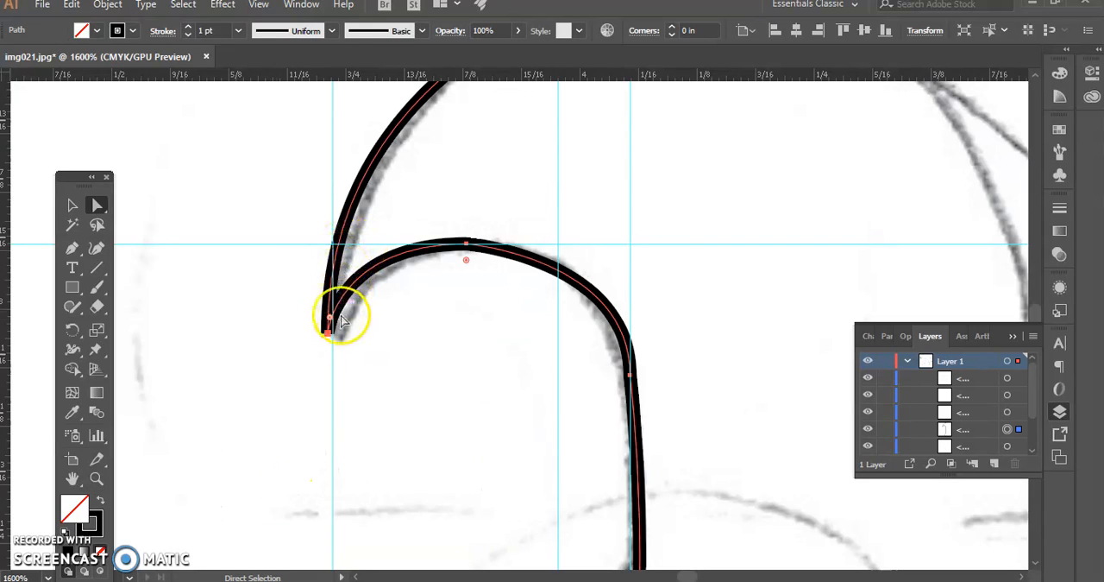
{"action": "left_click_drag", "start_coordinate": [330, 320], "coordinate": [345, 282]}
{"action": "key", "text": "ctrl+z"}
{"action": "key", "text": "ctrl+z"}
{"action": "key", "text": "ctrl+z"}
Swing the upper handle of the stem's lower bend anchor outward to the right with Direct Selection
{"action": "left_click", "coordinate": [72, 207]}
{"action": "scroll", "coordinate": [604, 354], "scroll_direction": "down", "scroll_amount": 5}
{"action": "scroll", "coordinate": [610, 350], "scroll_direction": "down", "scroll_amount": 6}
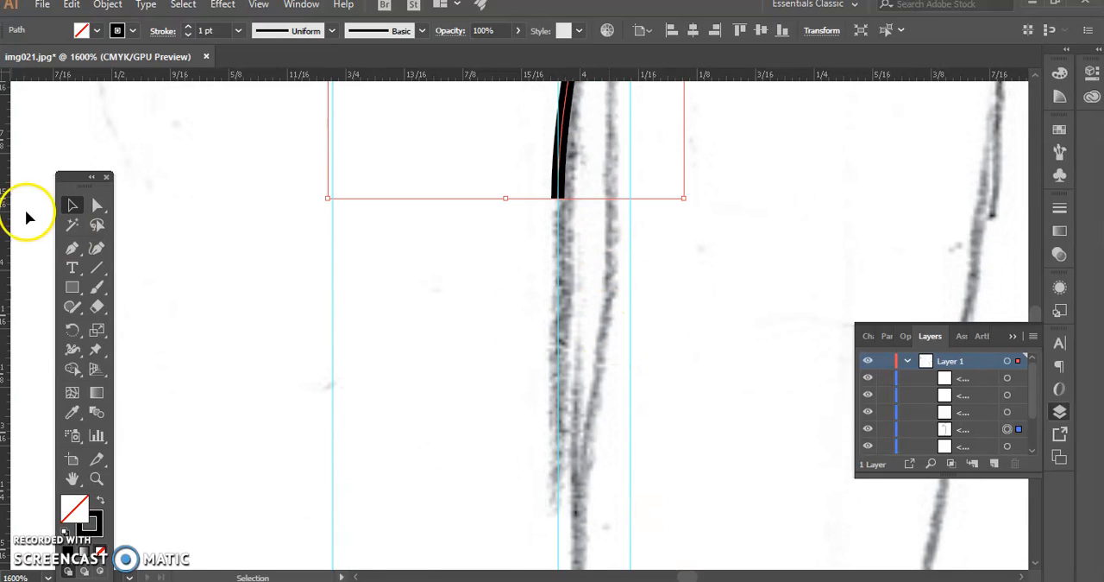
{"action": "left_click", "coordinate": [71, 250]}
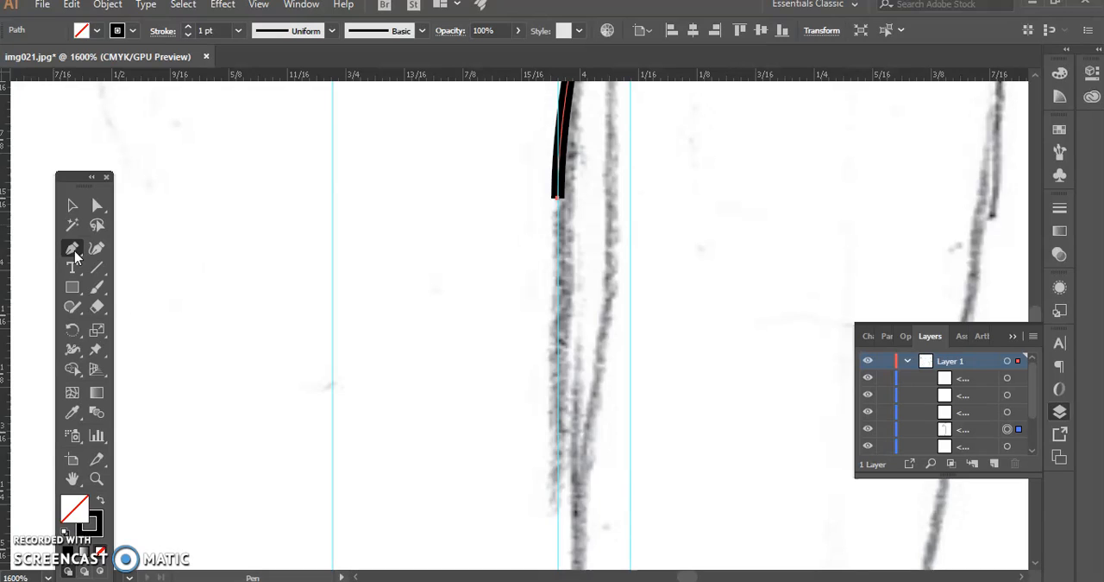
{"action": "scroll", "coordinate": [402, 274], "scroll_direction": "up", "scroll_amount": 10}
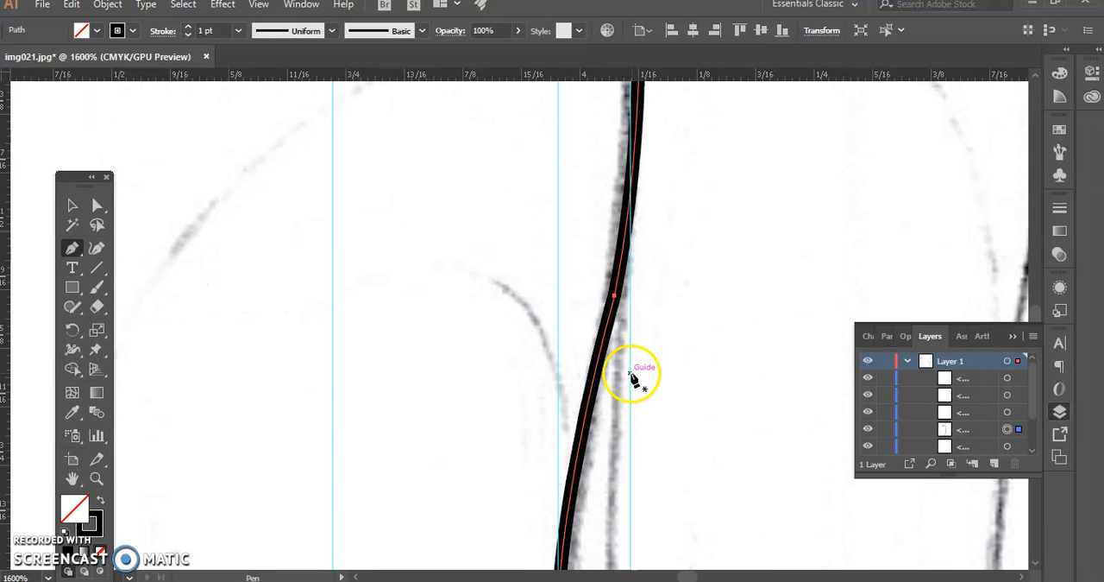
{"action": "scroll", "coordinate": [628, 352], "scroll_direction": "up", "scroll_amount": 5}
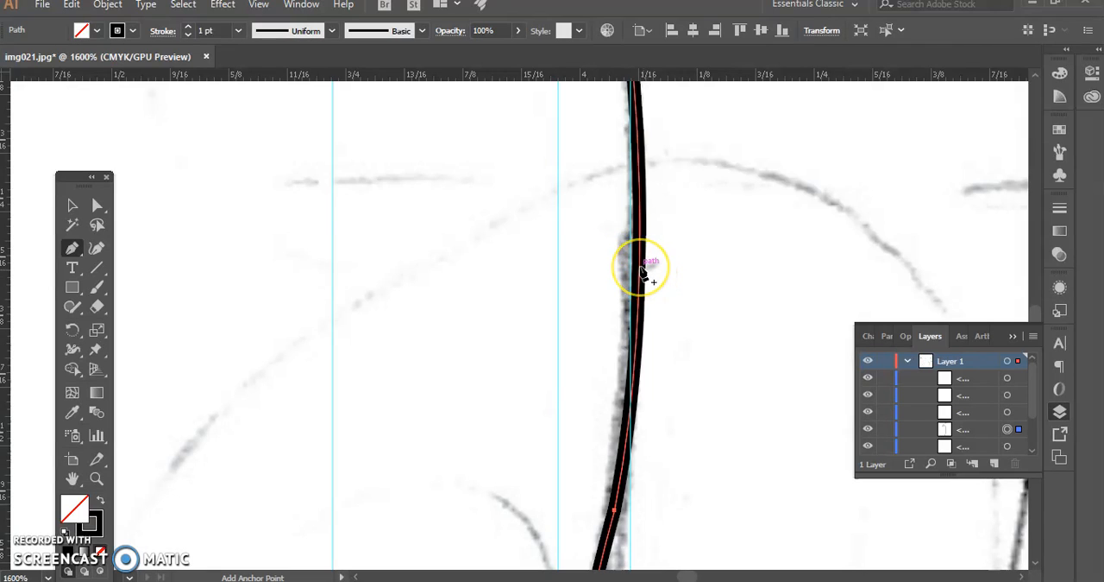
{"action": "left_click", "coordinate": [97, 206]}
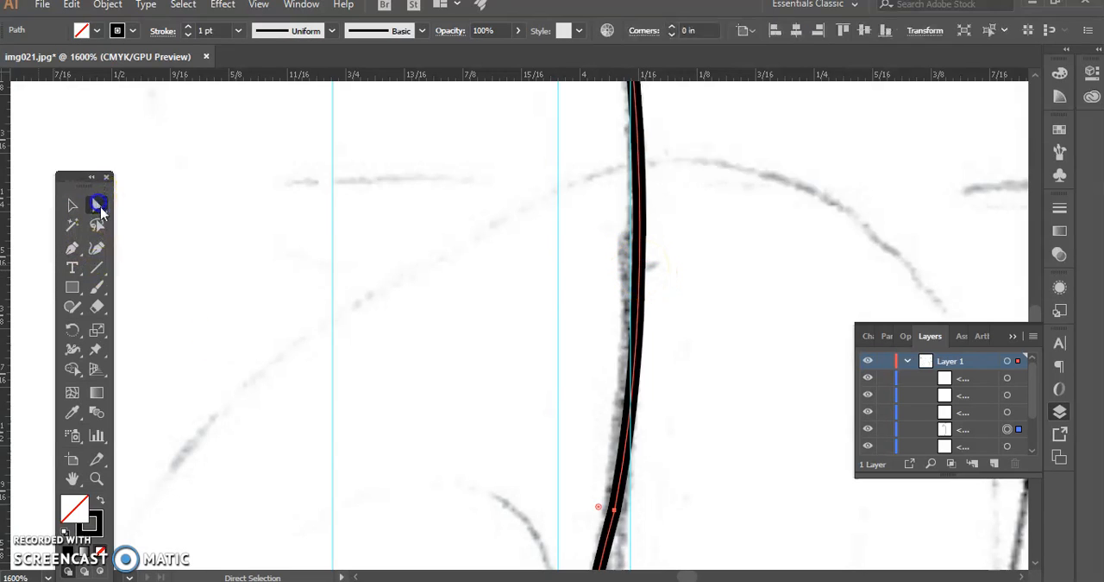
{"action": "left_click", "coordinate": [611, 510]}
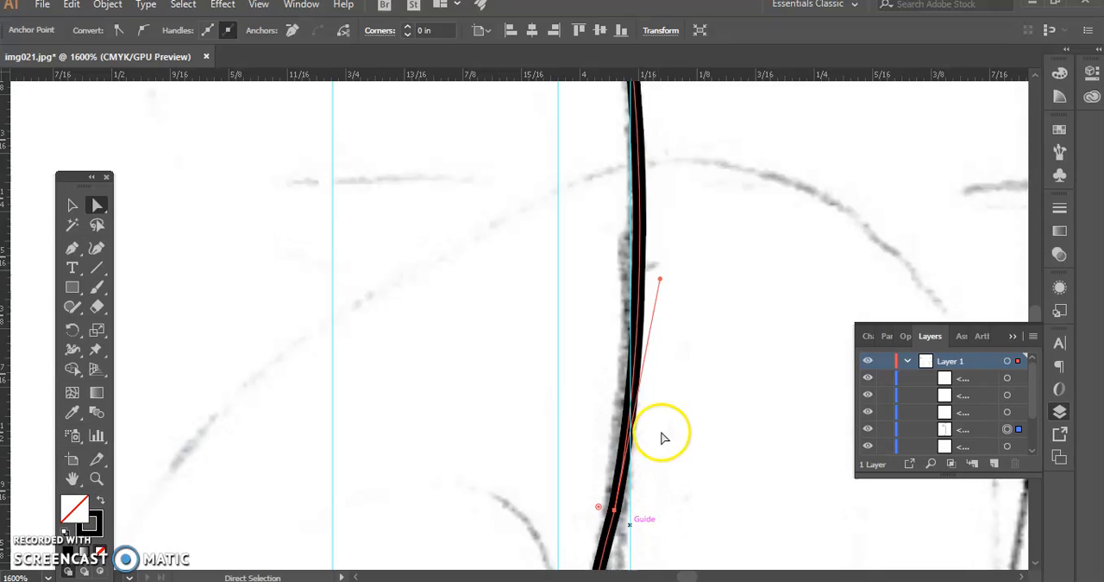
{"action": "left_click", "coordinate": [688, 280]}
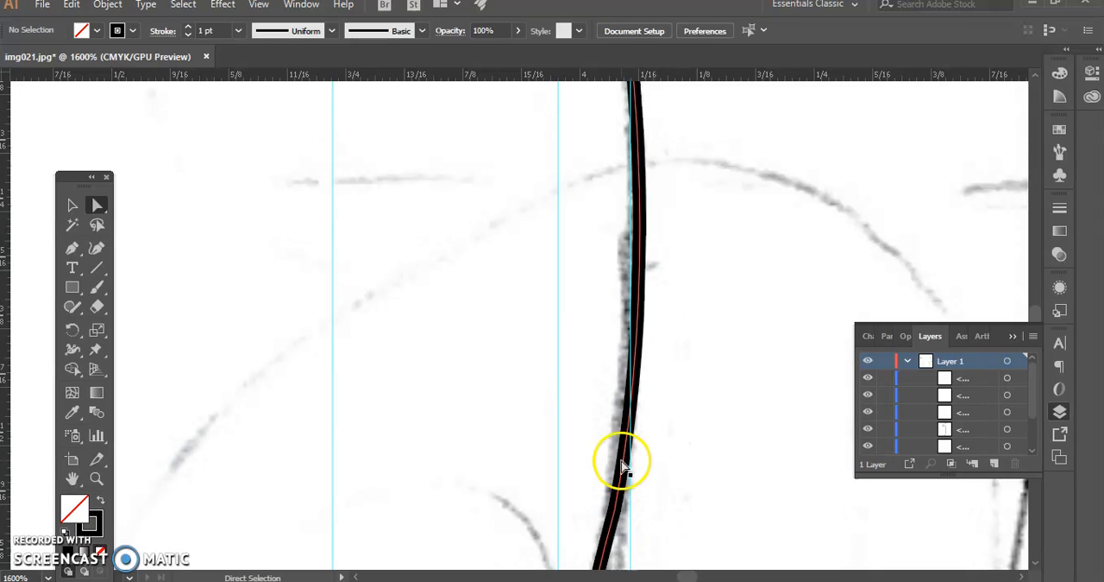
{"action": "left_click", "coordinate": [614, 510]}
{"action": "left_click", "coordinate": [616, 512]}
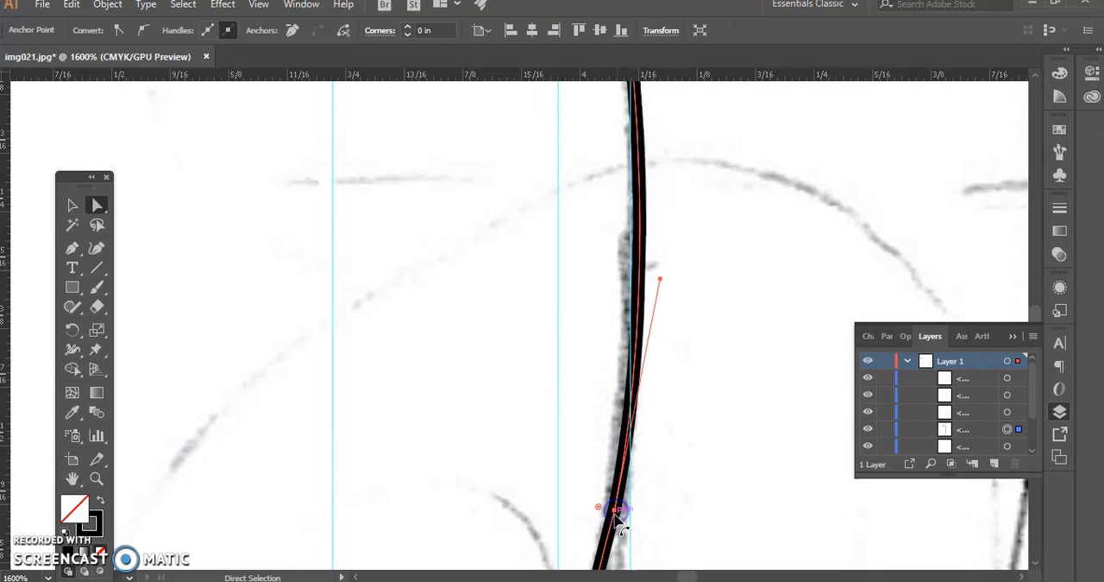
{"action": "left_click_drag", "start_coordinate": [662, 280], "coordinate": [683, 282]}
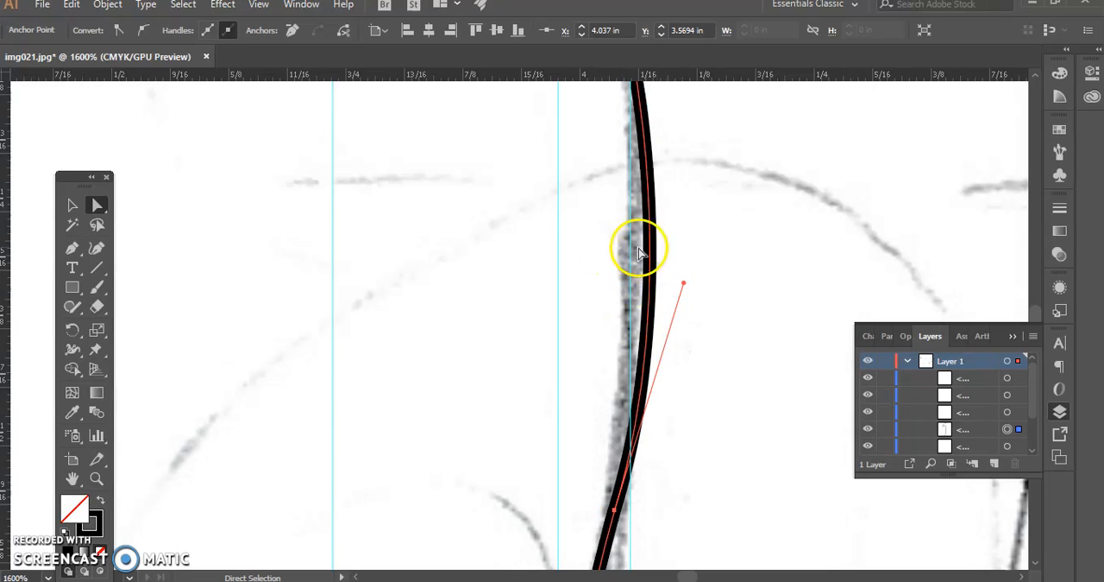
{"action": "mouse_move", "coordinate": [683, 284]}
{"action": "left_mouse_down"}
{"action": "mouse_move", "coordinate": [636, 278]}
{"action": "mouse_move", "coordinate": [695, 285]}
{"action": "left_mouse_up"}
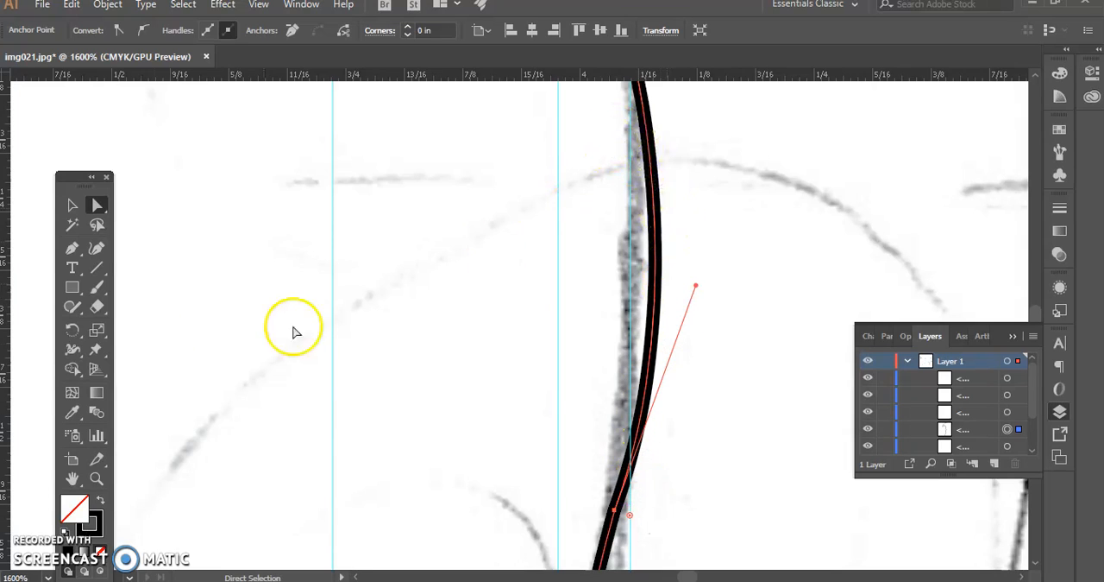
Add an anchor on the bowed stem segment, shifting it left to about X 4.05 in and tilting its upper handle right
{"action": "left_click_drag", "start_coordinate": [74, 249], "coordinate": [143, 272]}
{"action": "left_click", "coordinate": [654, 275]}
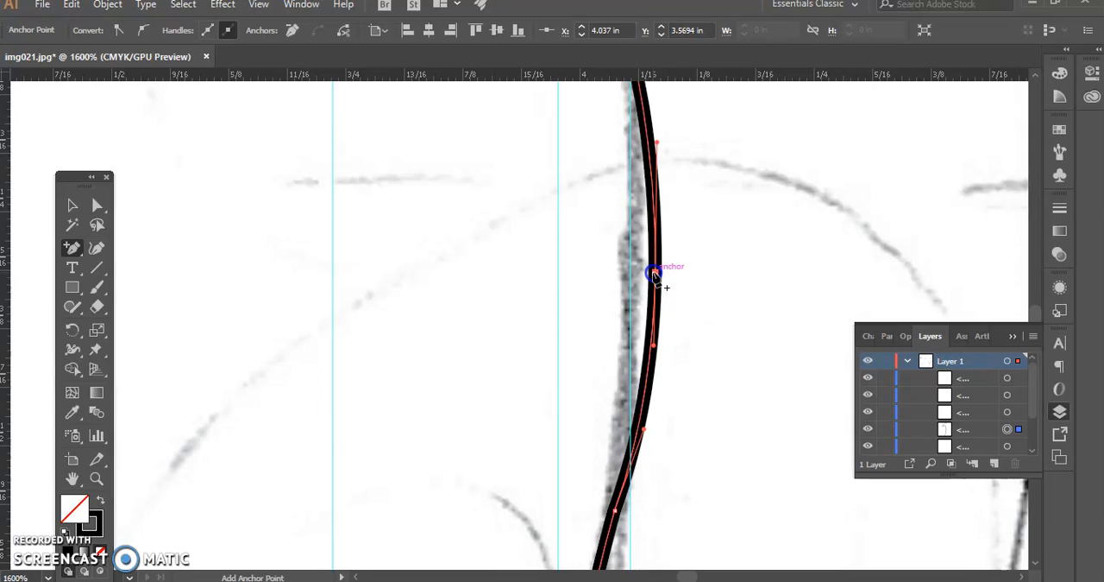
{"action": "left_click", "coordinate": [95, 205]}
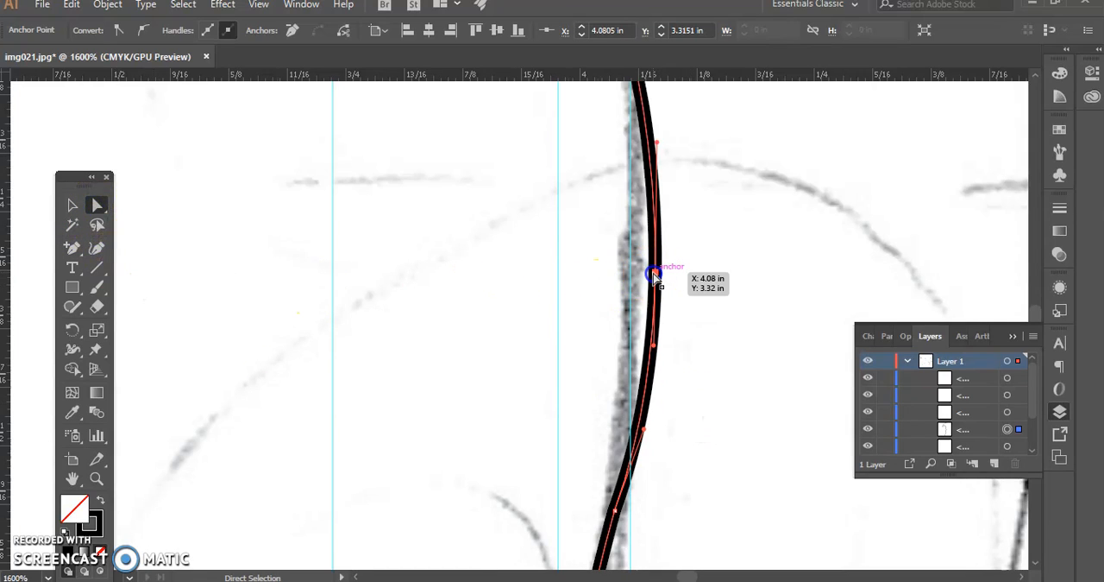
{"action": "left_click_drag", "start_coordinate": [655, 275], "coordinate": [625, 276]}
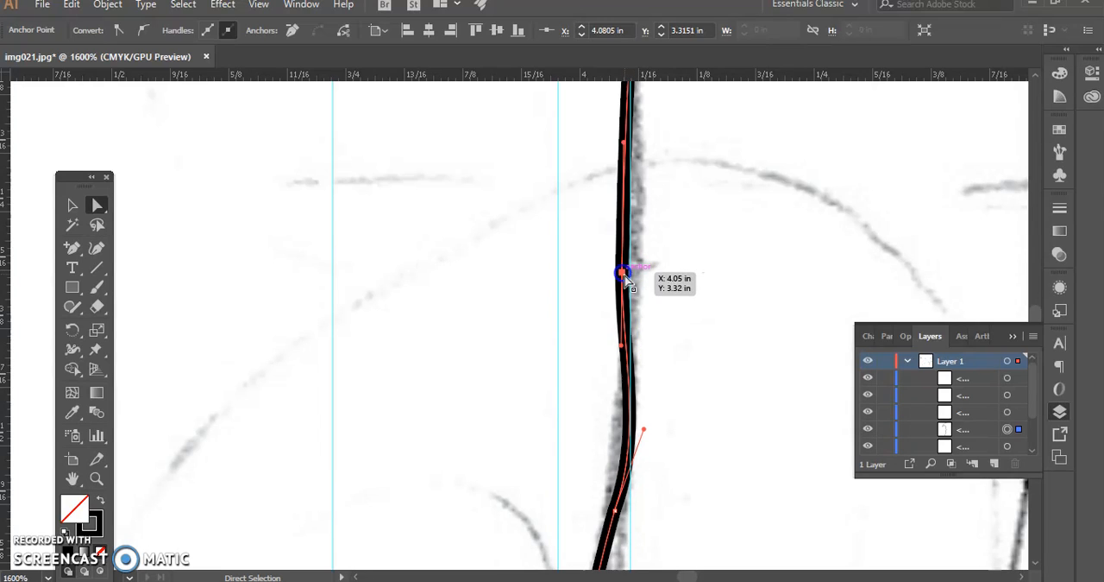
{"action": "left_click_drag", "start_coordinate": [632, 160], "coordinate": [668, 166]}
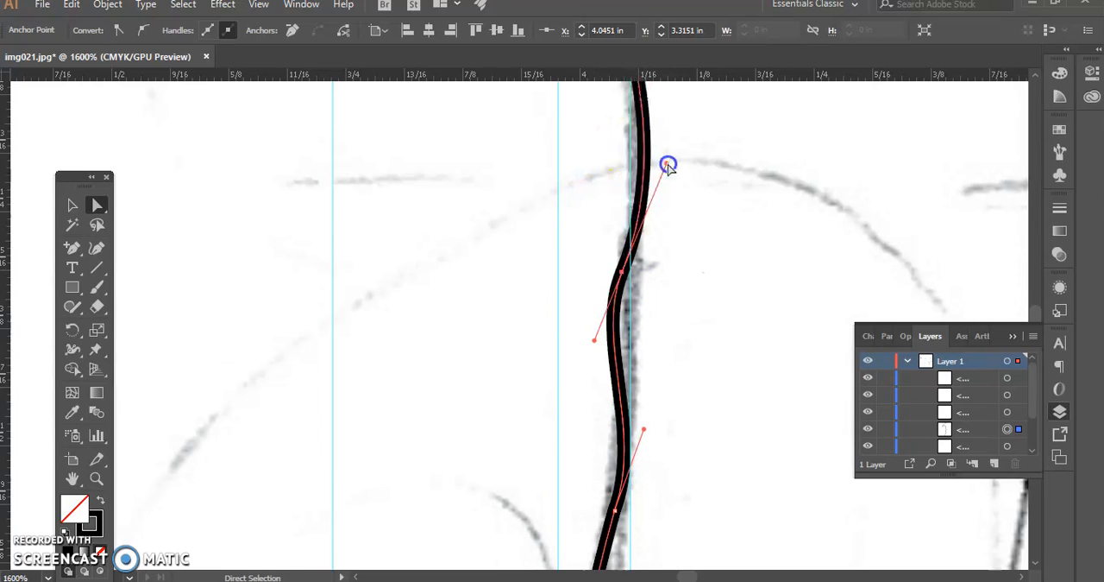
Convert the added stem anchor to a corner point and move it right to about X 4.06 in
{"action": "left_click_drag", "start_coordinate": [74, 257], "coordinate": [130, 304]}
{"action": "left_click", "coordinate": [621, 273]}
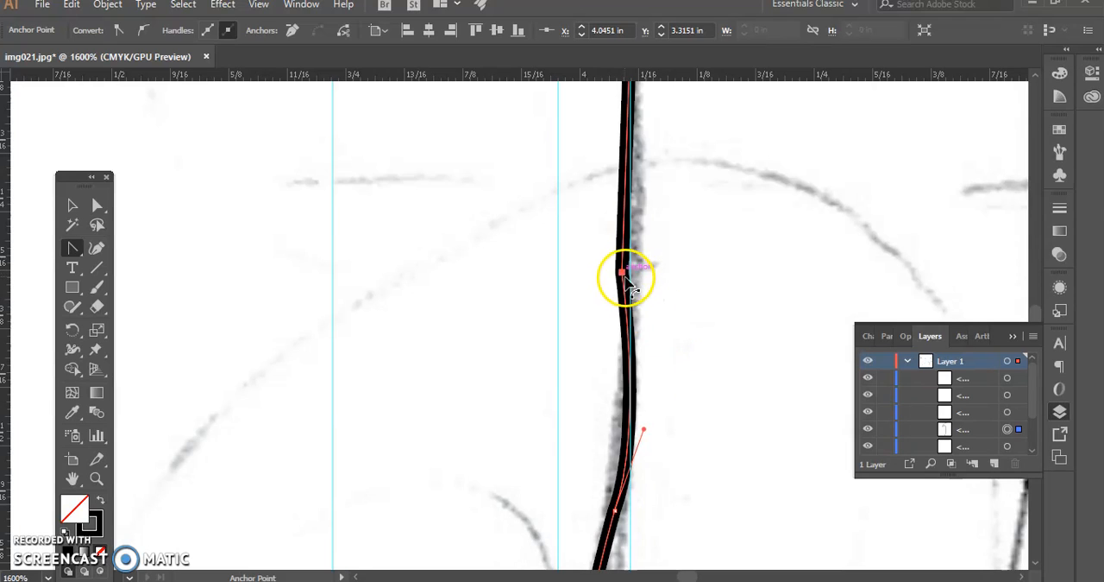
{"action": "left_click", "coordinate": [96, 205]}
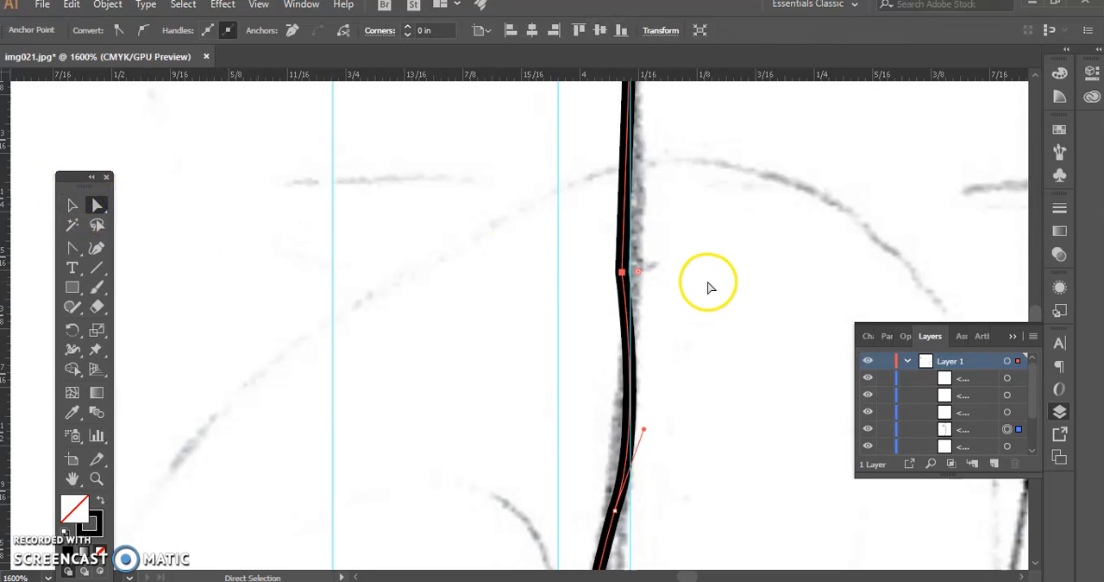
{"action": "left_click_drag", "start_coordinate": [621, 273], "coordinate": [638, 273]}
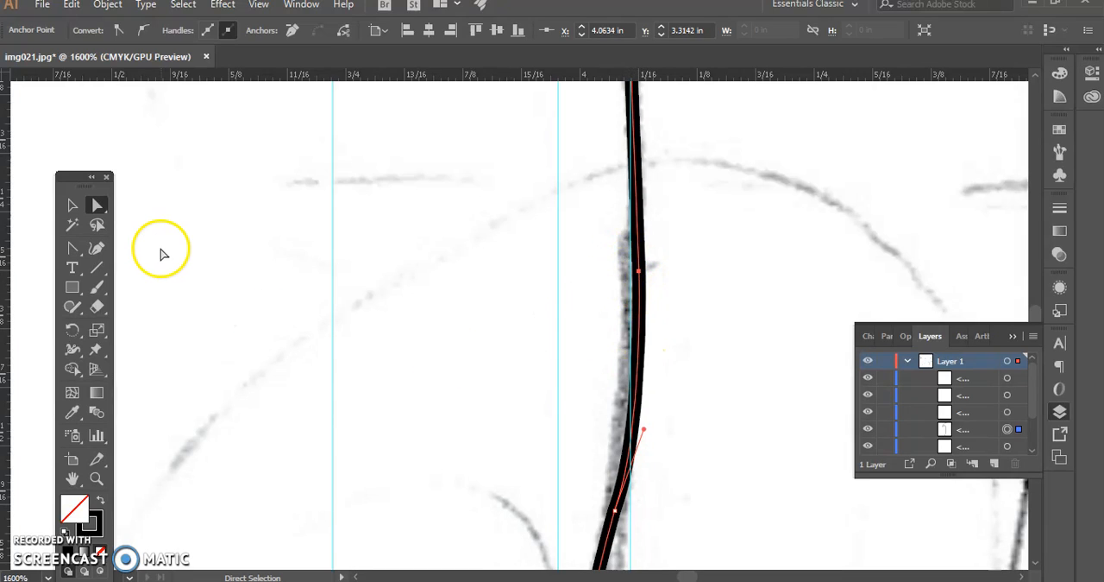
Delete the added stem anchor and shorten the upper handle of the bend anchor below it to follow the sketched stem
{"action": "left_click_drag", "start_coordinate": [72, 248], "coordinate": [141, 294]}
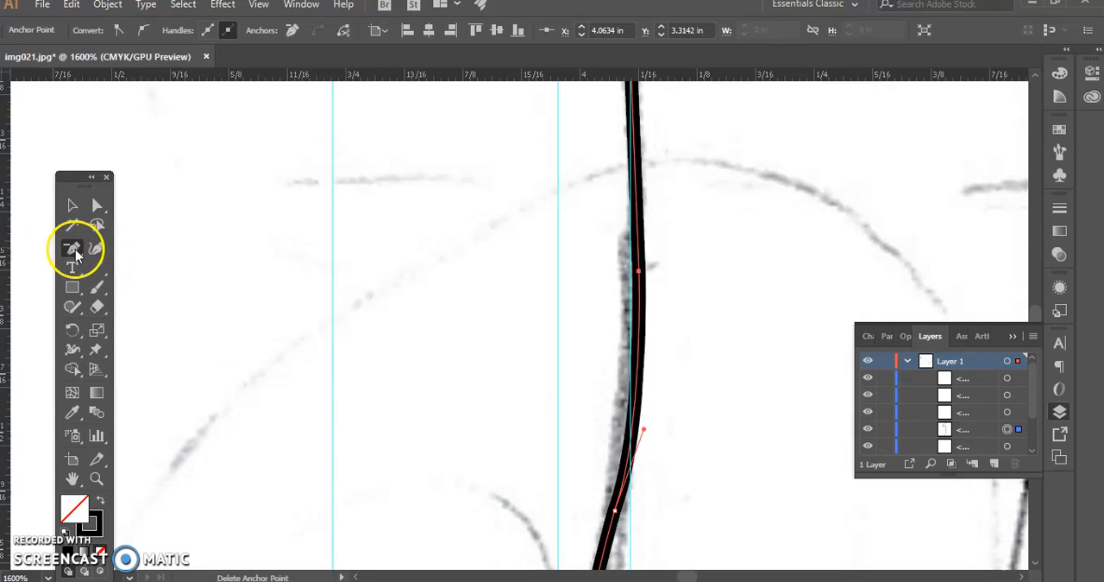
{"action": "left_click", "coordinate": [640, 274]}
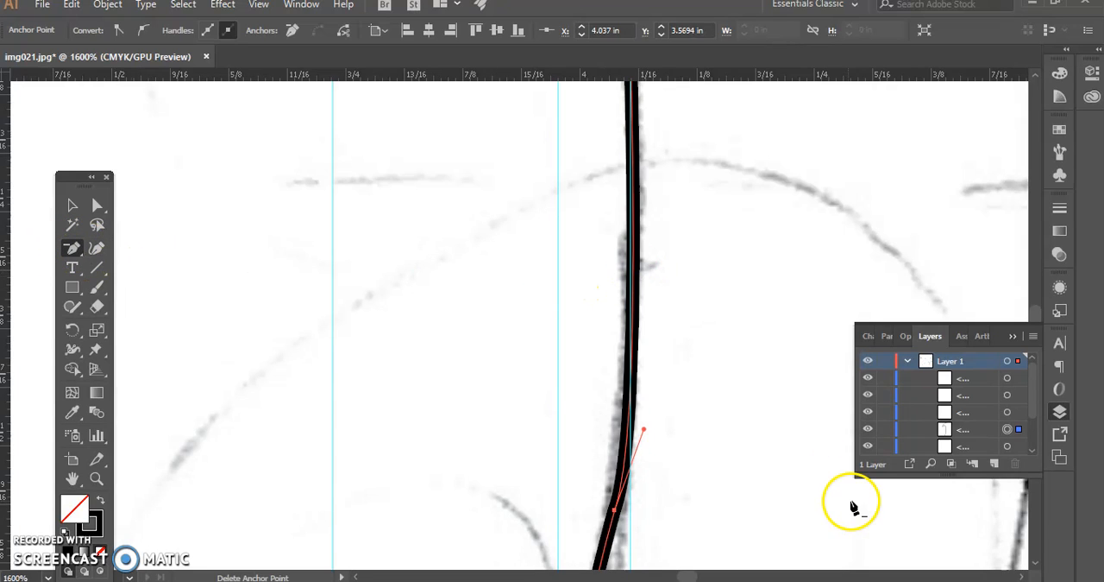
{"action": "left_click", "coordinate": [96, 205]}
{"action": "left_click_drag", "start_coordinate": [644, 429], "coordinate": [639, 415]}
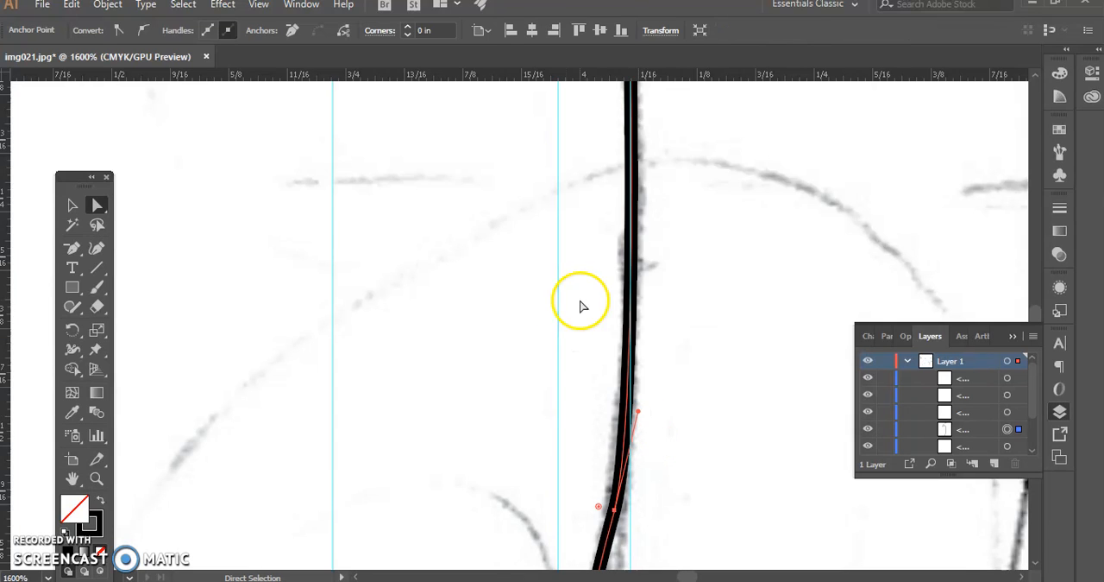
Resume the path from its lower end with the Pen tool and curve it to a smooth anchor at about X 4.00 in, Y 4.66 in
{"action": "scroll", "coordinate": [577, 380], "scroll_direction": "down", "scroll_amount": 8}
{"action": "scroll", "coordinate": [565, 380], "scroll_direction": "down", "scroll_amount": 3}
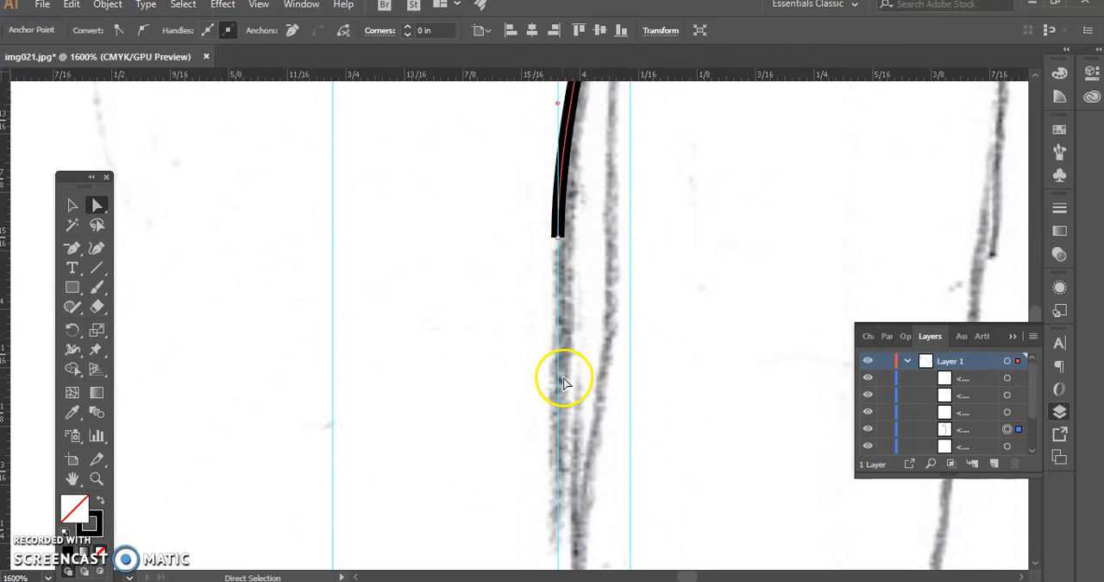
{"action": "key", "text": "ctrl+minus"}
{"action": "key", "text": "ctrl+minus"}
{"action": "scroll", "coordinate": [566, 386], "scroll_direction": "down", "scroll_amount": 4}
{"action": "scroll", "coordinate": [566, 386], "scroll_direction": "down", "scroll_amount": 2}
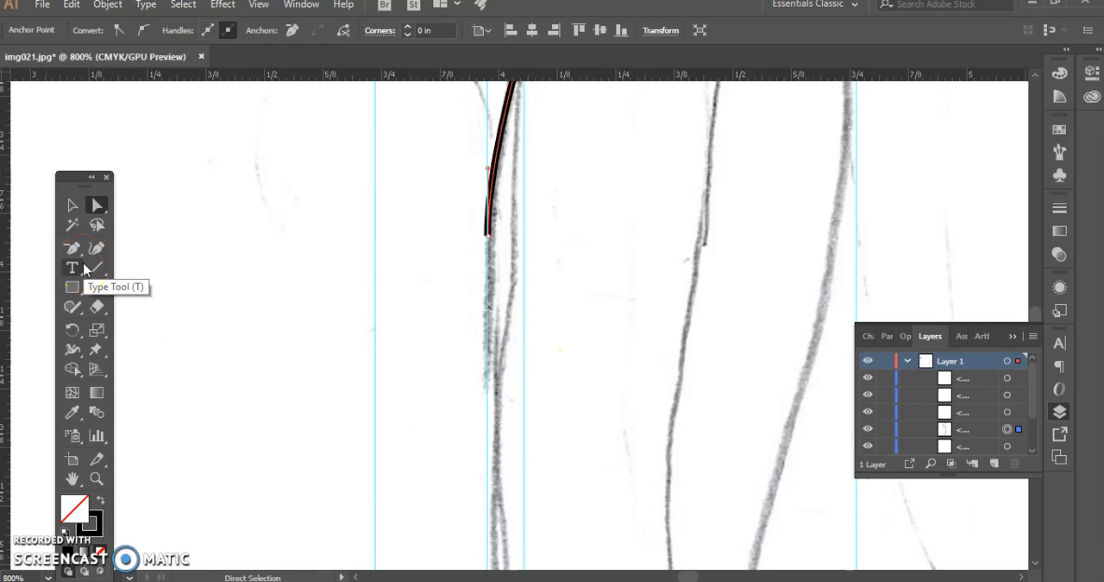
{"action": "left_click_drag", "start_coordinate": [74, 248], "coordinate": [108, 247]}
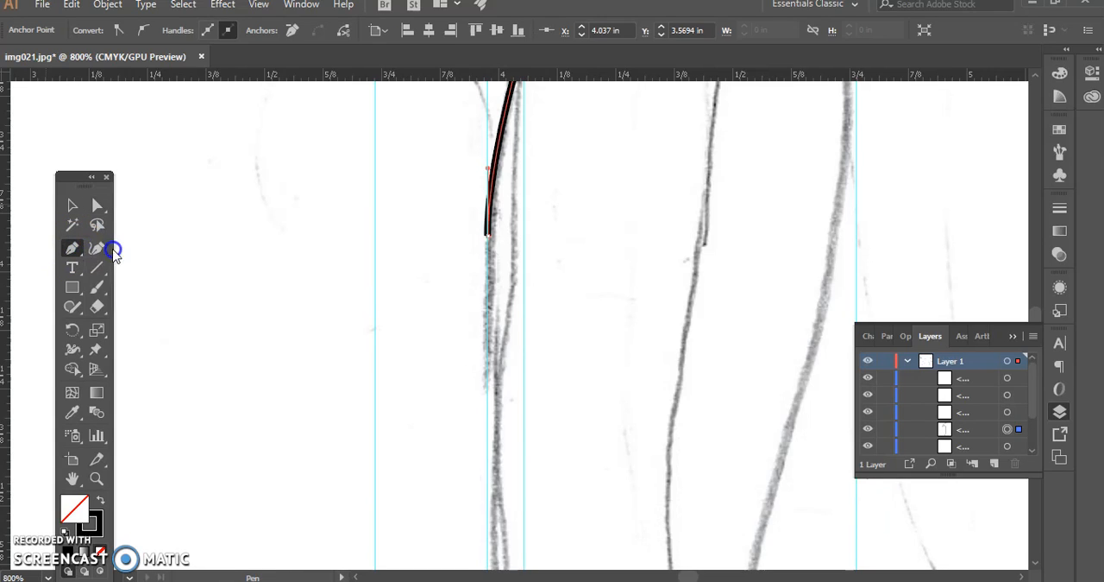
{"action": "left_click", "coordinate": [488, 235]}
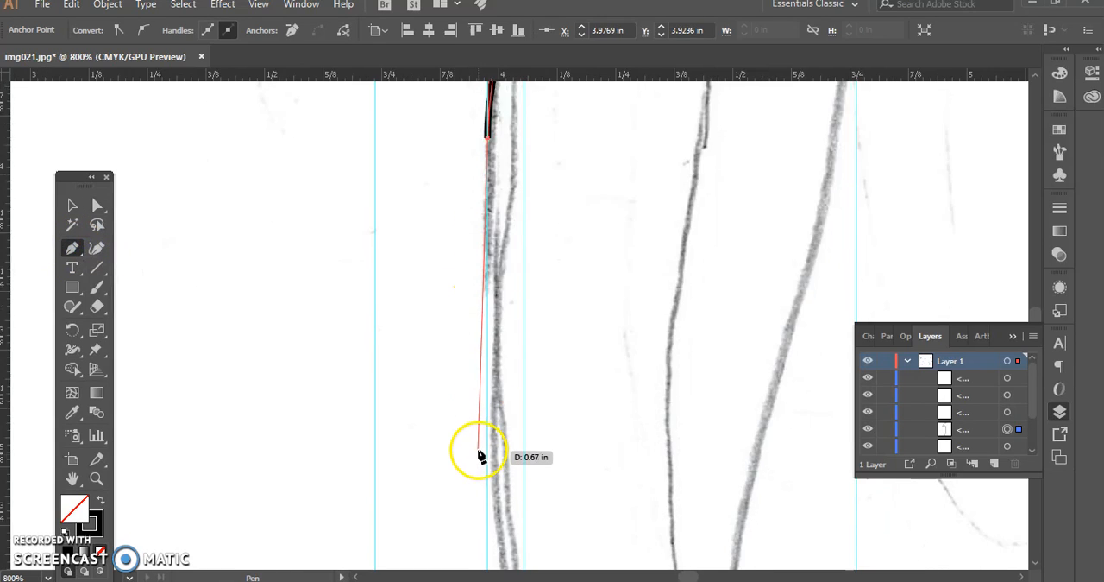
{"action": "scroll", "coordinate": [496, 444], "scroll_direction": "down", "scroll_amount": 2}
{"action": "mouse_move", "coordinate": [502, 429]}
{"action": "left_mouse_down"}
{"action": "mouse_move", "coordinate": [547, 458]}
{"action": "mouse_move", "coordinate": [540, 510]}
{"action": "mouse_move", "coordinate": [529, 512]}
{"action": "left_mouse_up"}
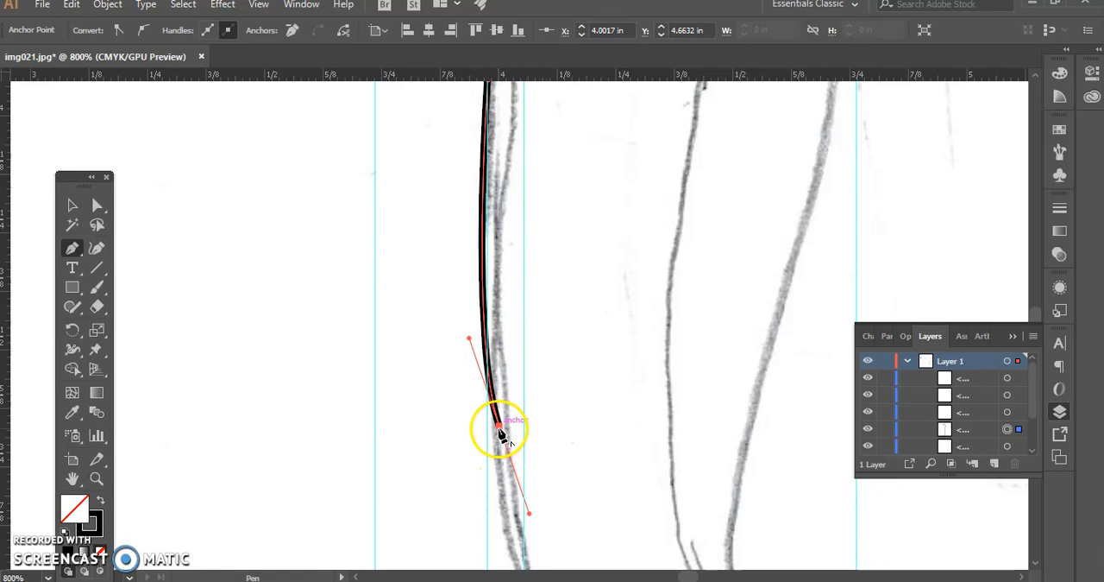
Curve the path around the lower bend to a smooth anchor at about X 4.28 in, Y 5.39 in and remove its outgoing handle
{"action": "scroll", "coordinate": [536, 486], "scroll_direction": "down", "scroll_amount": 3}
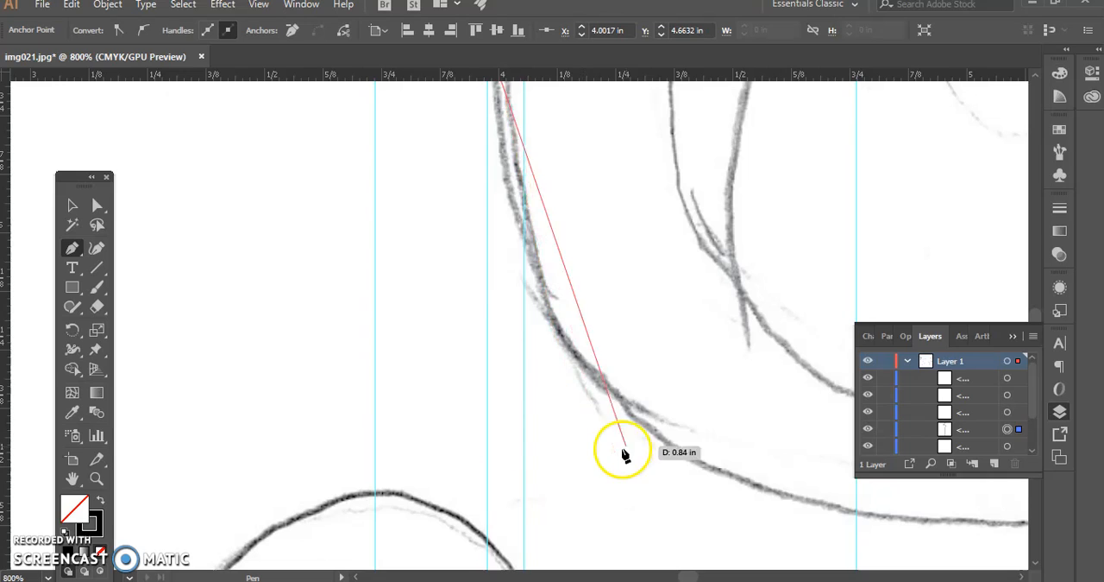
{"action": "left_click_drag", "start_coordinate": [634, 423], "coordinate": [790, 327]}
{"action": "left_click", "coordinate": [633, 215]}
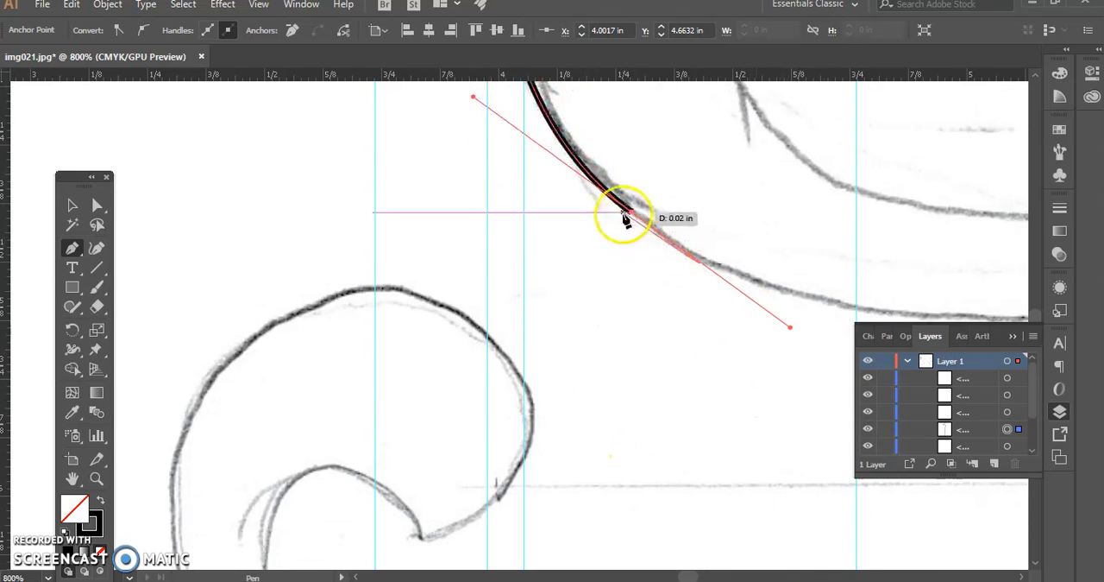
{"action": "left_click_drag", "start_coordinate": [742, 273], "coordinate": [178, 387]}
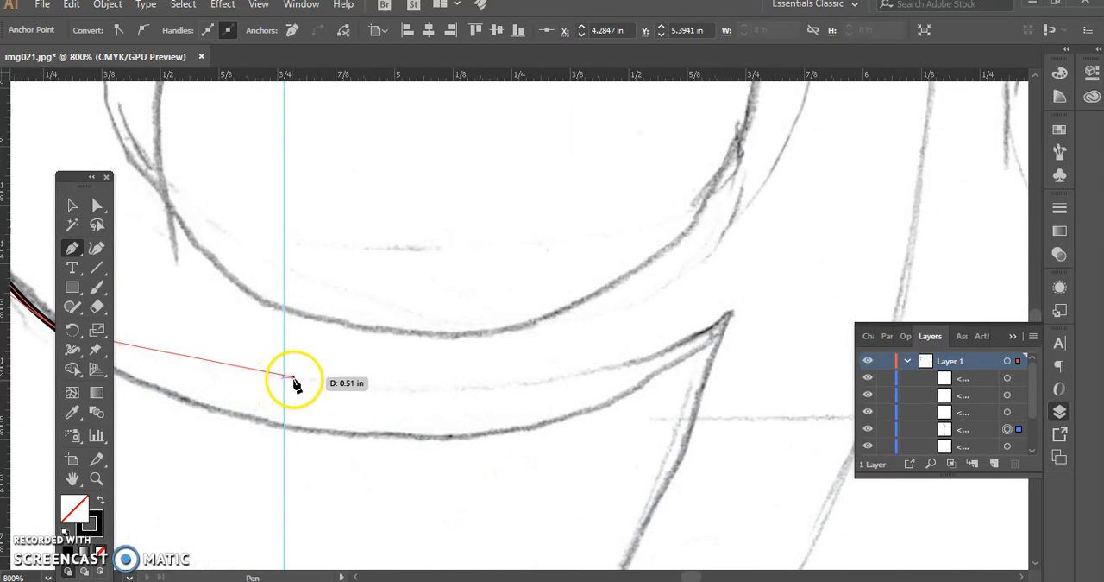
Extend the path to the pointed tip, curve it down to a smooth anchor at about X 4.35 in, Y 6.64 in and remove its outgoing handle
{"action": "key", "text": "ctrl+minus"}
{"action": "key", "text": "ctrl+minus"}
{"action": "left_click_drag", "start_coordinate": [555, 400], "coordinate": [425, 372]}
{"action": "mouse_move", "coordinate": [665, 302]}
{"action": "left_mouse_down"}
{"action": "mouse_move", "coordinate": [800, 163]}
{"action": "mouse_move", "coordinate": [822, 187]}
{"action": "left_mouse_up"}
{"action": "left_click_drag", "start_coordinate": [666, 304], "coordinate": [82, 423]}
{"action": "left_click", "coordinate": [351, 402]}
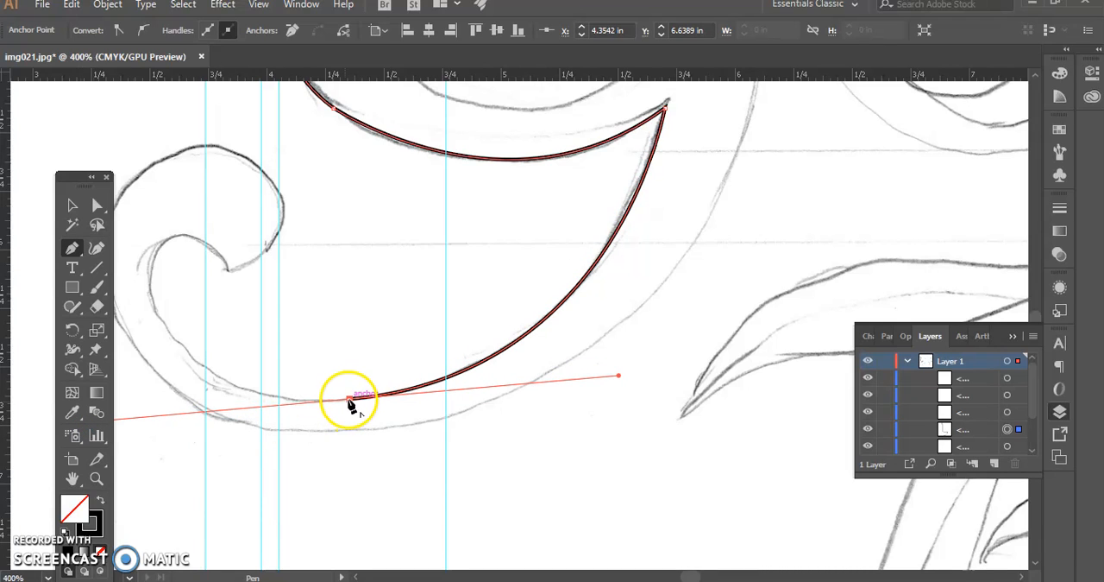
Trace the inner edge of the tail's curl with curved segments up to the curl's inner point
{"action": "mouse_move", "coordinate": [154, 258]}
{"action": "left_mouse_down"}
{"action": "mouse_move", "coordinate": [187, 104]}
{"action": "mouse_move", "coordinate": [175, 108]}
{"action": "mouse_move", "coordinate": [158, 89]}
{"action": "mouse_move", "coordinate": [155, 102]}
{"action": "mouse_move", "coordinate": [154, 91]}
{"action": "left_mouse_up"}
{"action": "left_click", "coordinate": [156, 262]}
{"action": "left_click_drag", "start_coordinate": [183, 268], "coordinate": [185, 267]}
{"action": "left_click_drag", "start_coordinate": [226, 269], "coordinate": [261, 349]}
Trace the outer edge of the curl around to an anchor at about X 3.76 in, Y 6.70 in and remove its outgoing handle
{"action": "mouse_move", "coordinate": [226, 268]}
{"action": "left_mouse_down"}
{"action": "mouse_move", "coordinate": [288, 181]}
{"action": "mouse_move", "coordinate": [181, 115]}
{"action": "mouse_move", "coordinate": [199, 98]}
{"action": "left_mouse_up"}
{"action": "mouse_move", "coordinate": [240, 213]}
{"action": "left_mouse_down"}
{"action": "mouse_move", "coordinate": [503, 259]}
{"action": "mouse_move", "coordinate": [542, 302]}
{"action": "left_mouse_up"}
{"action": "left_click_drag", "start_coordinate": [580, 270], "coordinate": [572, 266]}
{"action": "left_click_drag", "start_coordinate": [407, 337], "coordinate": [349, 498]}
{"action": "left_click_drag", "start_coordinate": [417, 337], "coordinate": [215, 461]}
{"action": "left_click", "coordinate": [517, 349]}
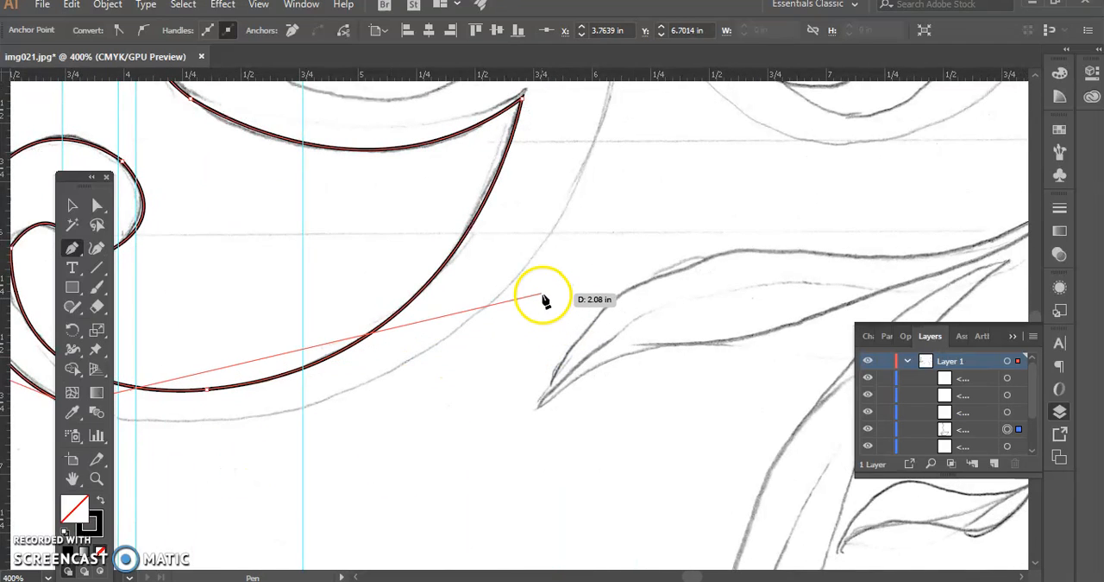
Curve the path along the tail's lower outer edge to a smooth anchor at about X 5.70 in, Y 6.15 in
{"action": "left_click_drag", "start_coordinate": [523, 278], "coordinate": [517, 544]}
{"action": "left_click_drag", "start_coordinate": [534, 379], "coordinate": [518, 321]}
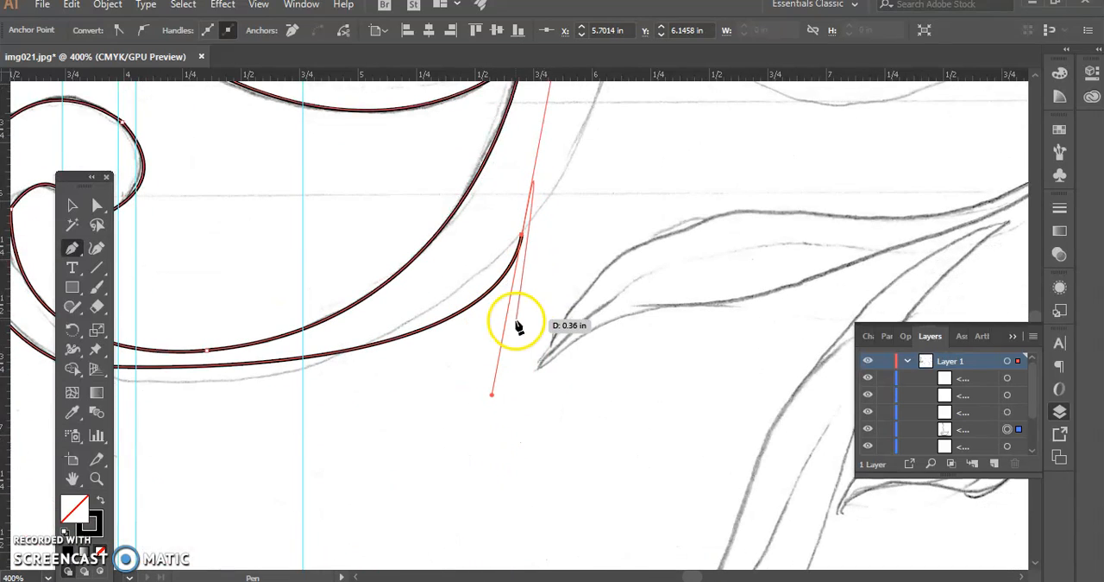
{"action": "right_click", "coordinate": [518, 321]}
{"action": "left_click", "coordinate": [492, 321]}
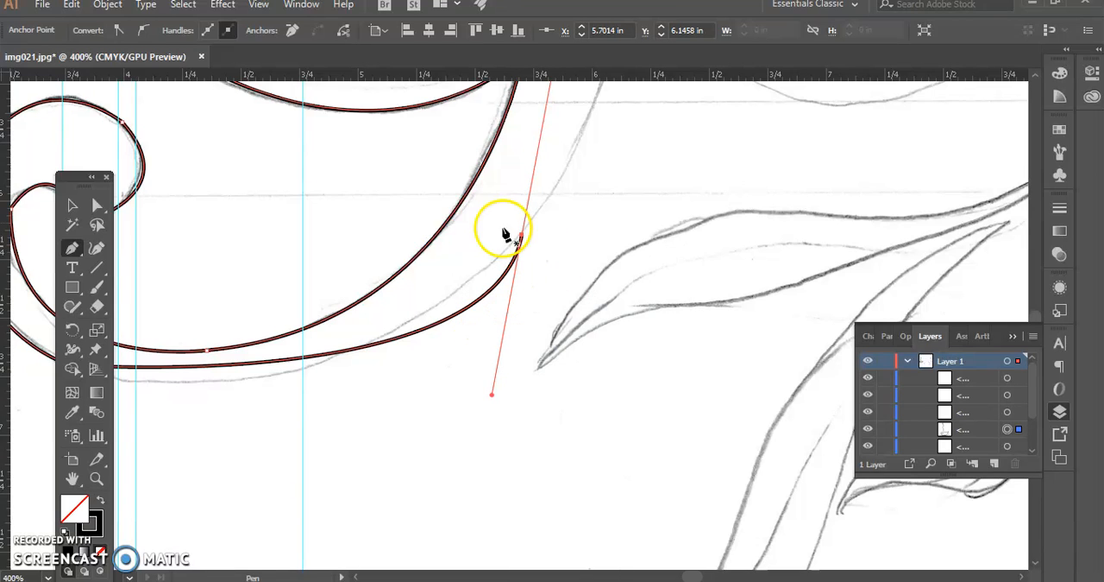
Rotate and lengthen the handles of the tail's last anchor with Direct Selection so the lower outer curve follows the sketch
{"action": "left_click_drag", "start_coordinate": [362, 328], "coordinate": [654, 240]}
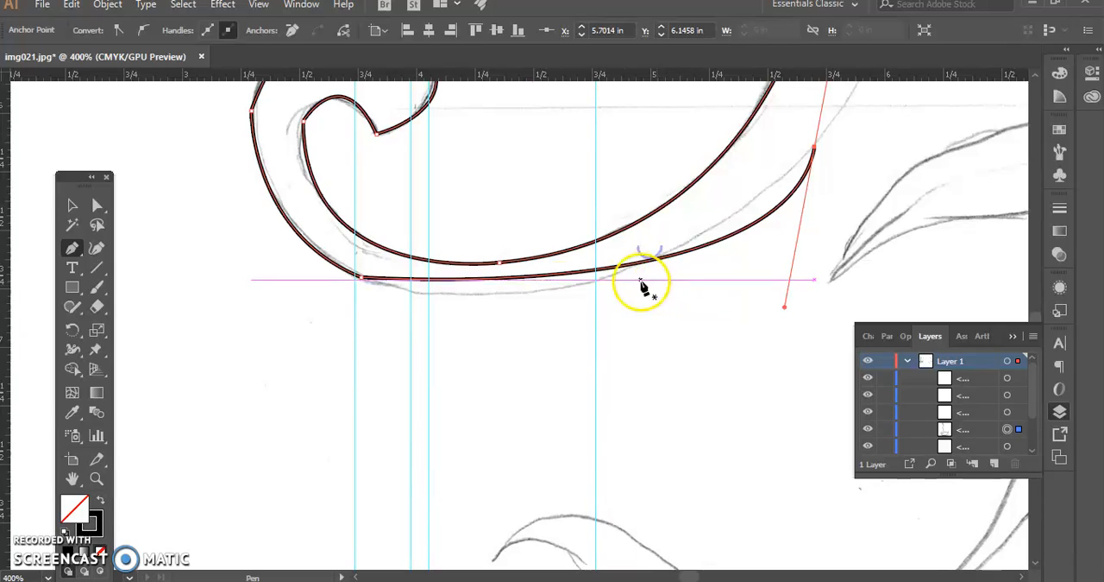
{"action": "left_click_drag", "start_coordinate": [732, 305], "coordinate": [474, 454]}
{"action": "left_click", "coordinate": [97, 204]}
{"action": "left_click_drag", "start_coordinate": [585, 147], "coordinate": [710, 288]}
{"action": "left_click_drag", "start_coordinate": [453, 441], "coordinate": [615, 266]}
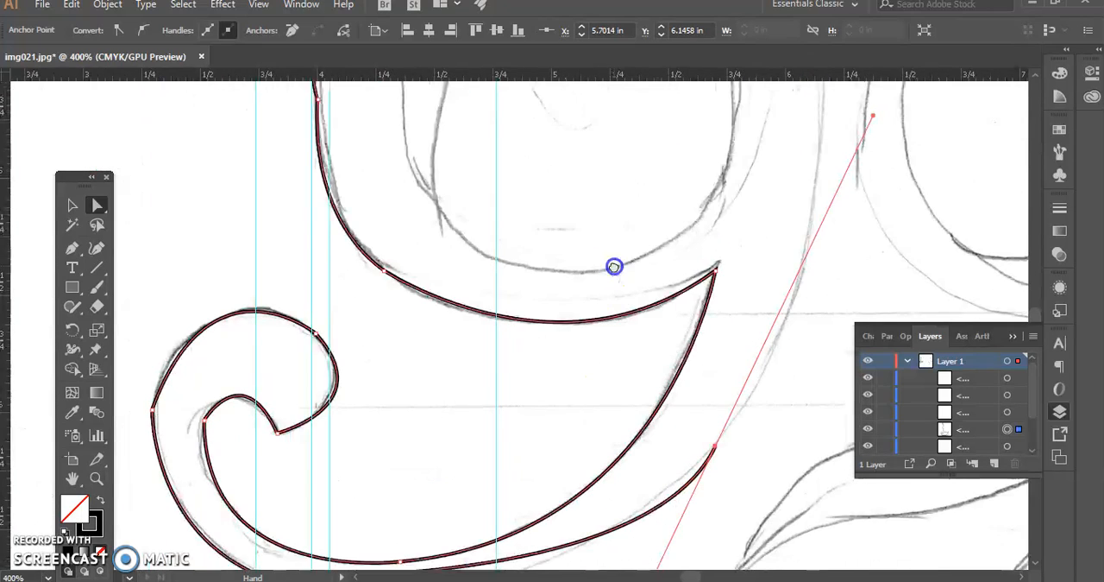
{"action": "key", "text": "ctrl+minus"}
{"action": "key", "text": "ctrl+minus"}
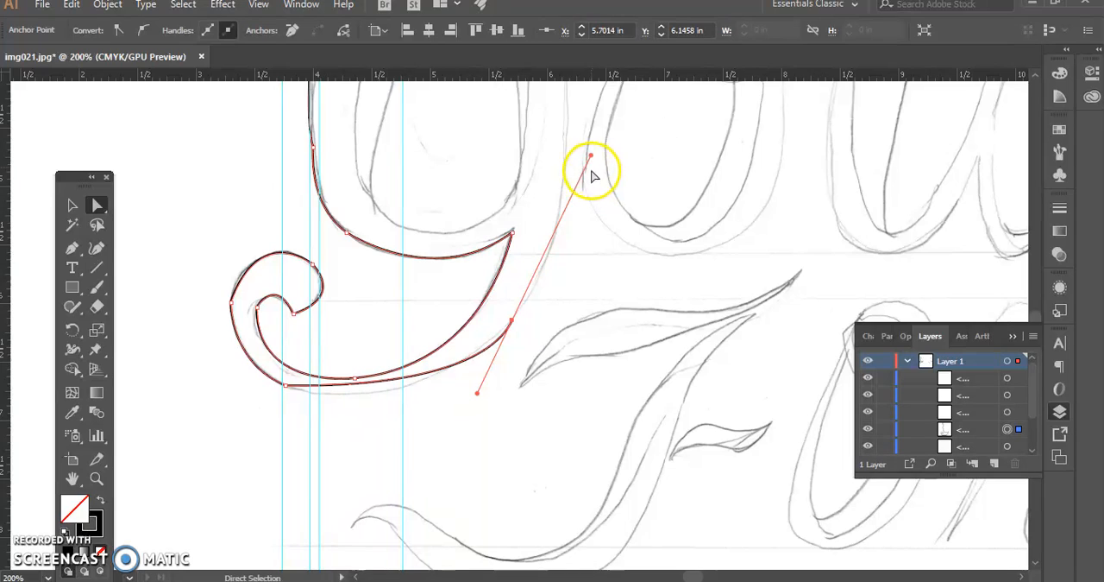
{"action": "left_click_drag", "start_coordinate": [594, 156], "coordinate": [595, 183]}
{"action": "left_click", "coordinate": [500, 337]}
{"action": "left_click_drag", "start_coordinate": [468, 393], "coordinate": [395, 432]}
{"action": "scroll", "coordinate": [535, 364], "scroll_direction": "up", "scroll_amount": 2}
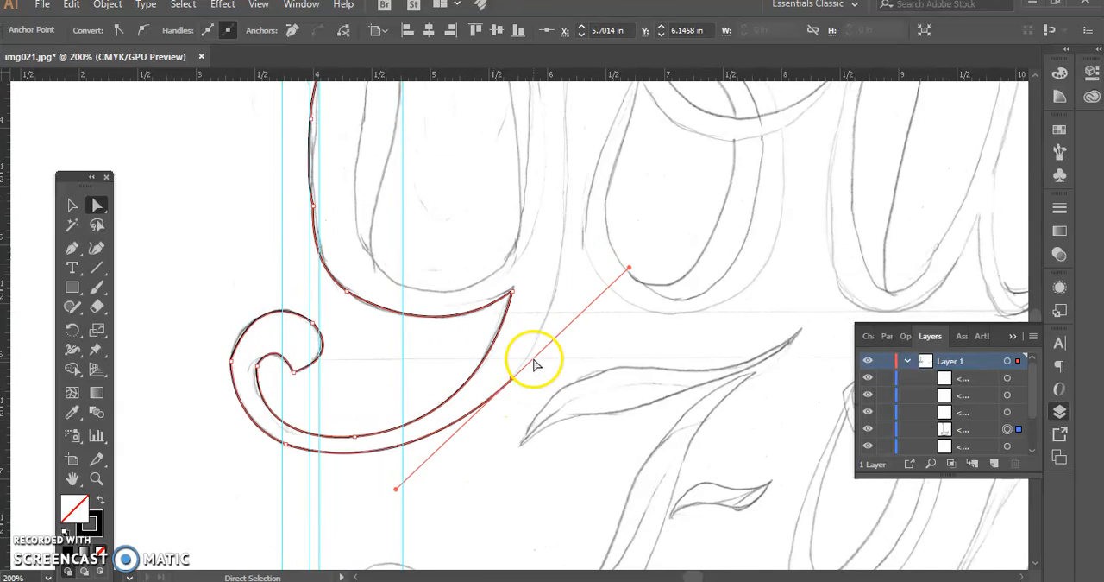
Continue the path up the Y's outer stem to an anchor at about X 6.17 in, Y 3.54 in and adjust its lower handle to the sketch
{"action": "scroll", "coordinate": [535, 364], "scroll_direction": "up", "scroll_amount": 3}
{"action": "left_click", "coordinate": [68, 251]}
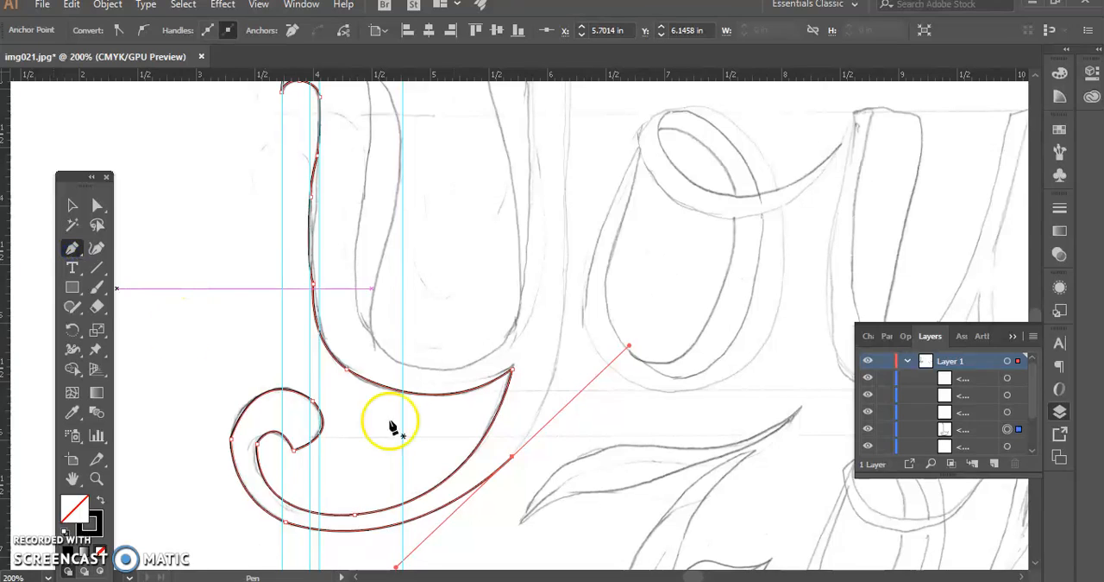
{"action": "mouse_move", "coordinate": [512, 456]}
{"action": "left_mouse_down"}
{"action": "mouse_move", "coordinate": [578, 168]}
{"action": "mouse_move", "coordinate": [616, 317]}
{"action": "mouse_move", "coordinate": [584, 172]}
{"action": "mouse_move", "coordinate": [510, 86]}
{"action": "mouse_move", "coordinate": [688, 328]}
{"action": "mouse_move", "coordinate": [672, 397]}
{"action": "mouse_move", "coordinate": [661, 377]}
{"action": "mouse_move", "coordinate": [611, 363]}
{"action": "mouse_move", "coordinate": [550, 164]}
{"action": "mouse_move", "coordinate": [572, 177]}
{"action": "left_mouse_up"}
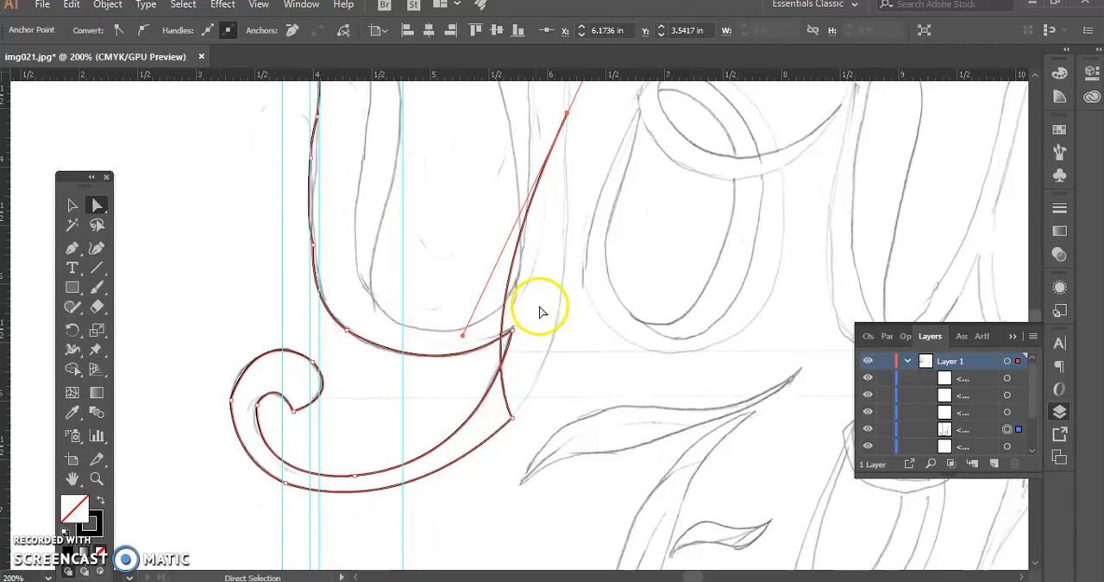
{"action": "left_click_drag", "start_coordinate": [461, 336], "coordinate": [585, 362]}
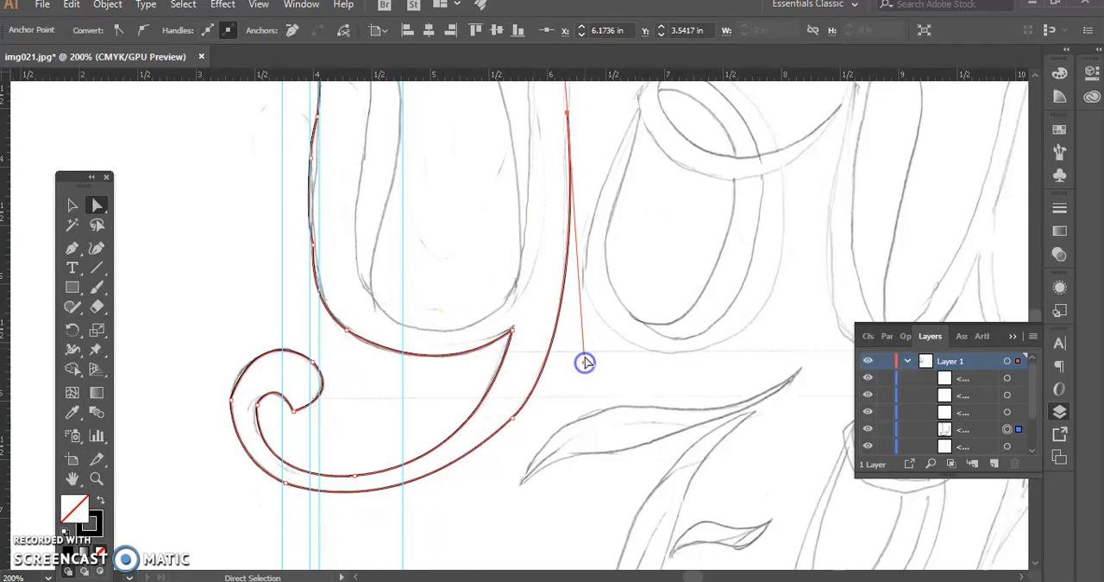
Extend the stem straight to about X 6.20 in, Y 2.45 in, arch over to X 5.5 in at the same height and remove the outgoing handle
{"action": "scroll", "coordinate": [566, 284], "scroll_direction": "up", "scroll_amount": 6}
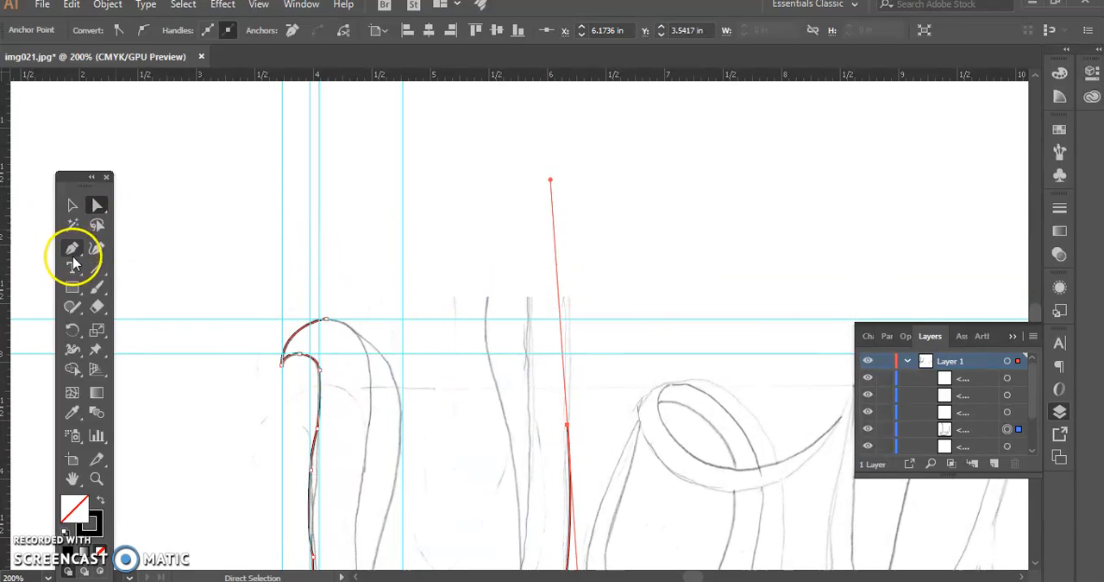
{"action": "left_click", "coordinate": [569, 425]}
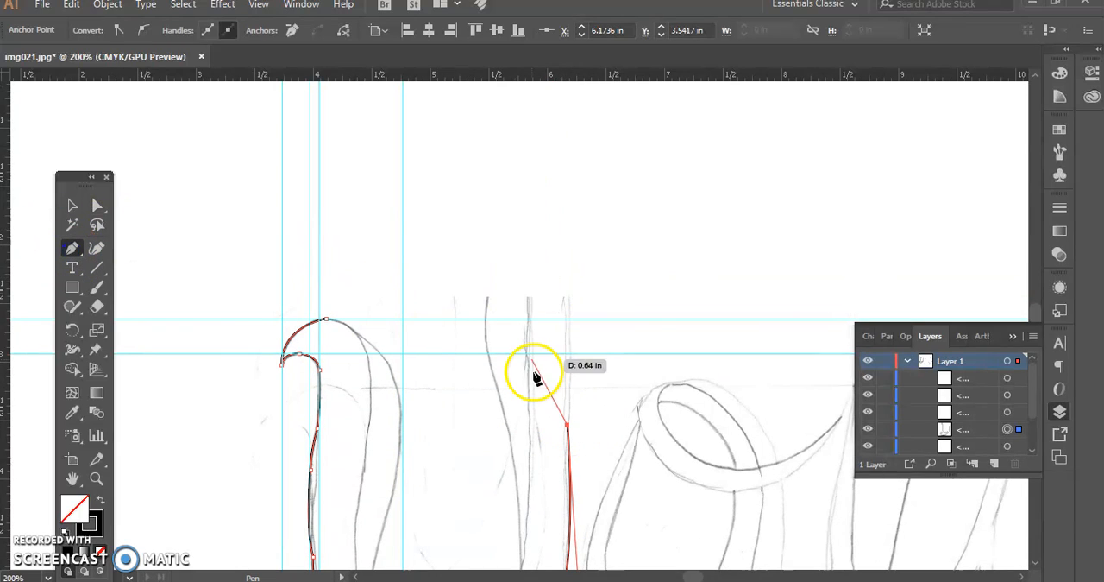
{"action": "left_click", "coordinate": [569, 299]}
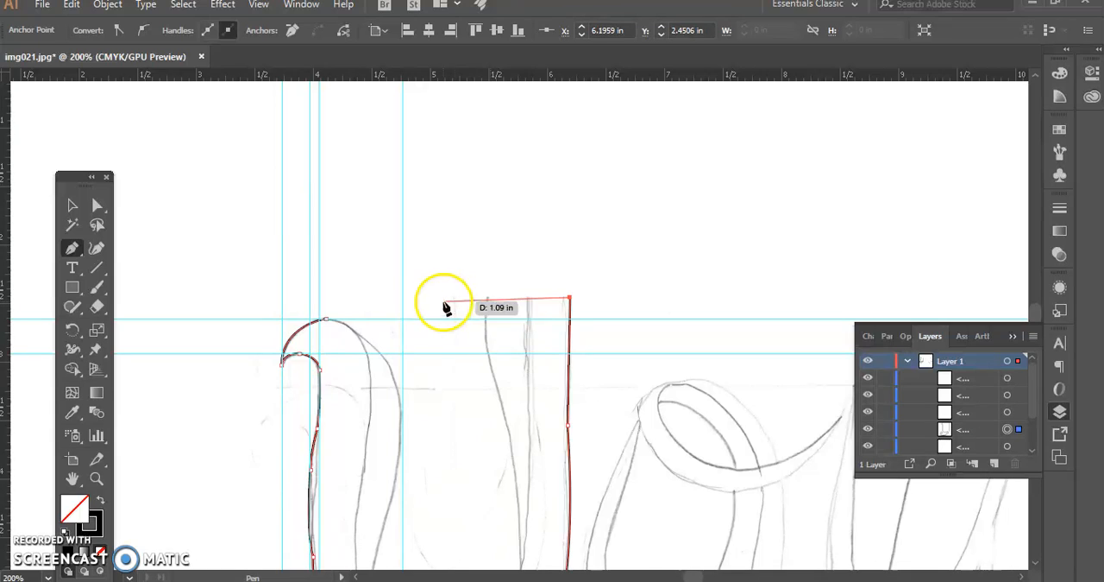
{"action": "left_click", "coordinate": [486, 304]}
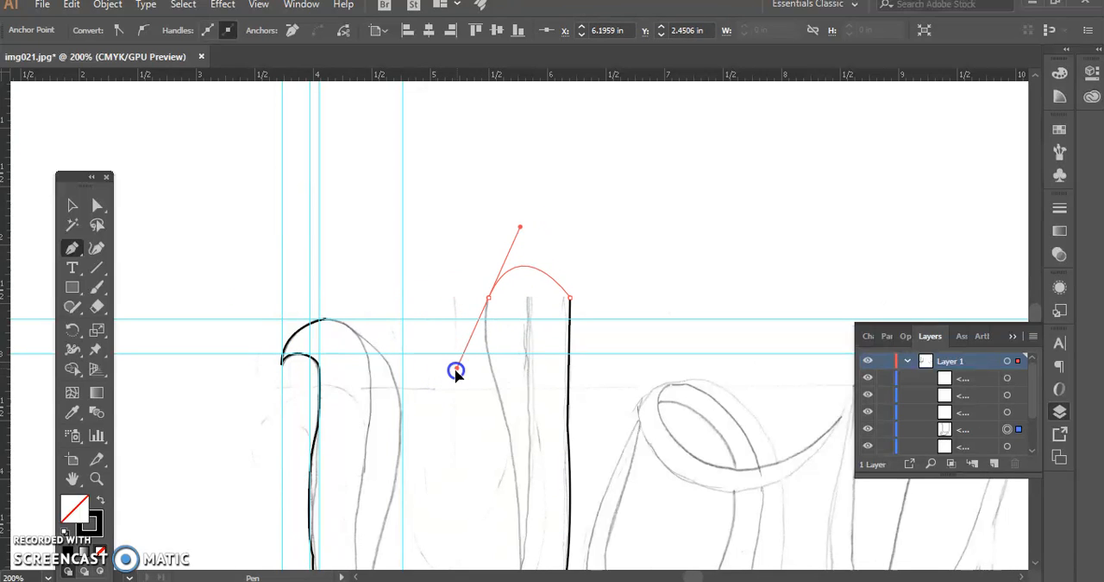
{"action": "left_click", "coordinate": [488, 298]}
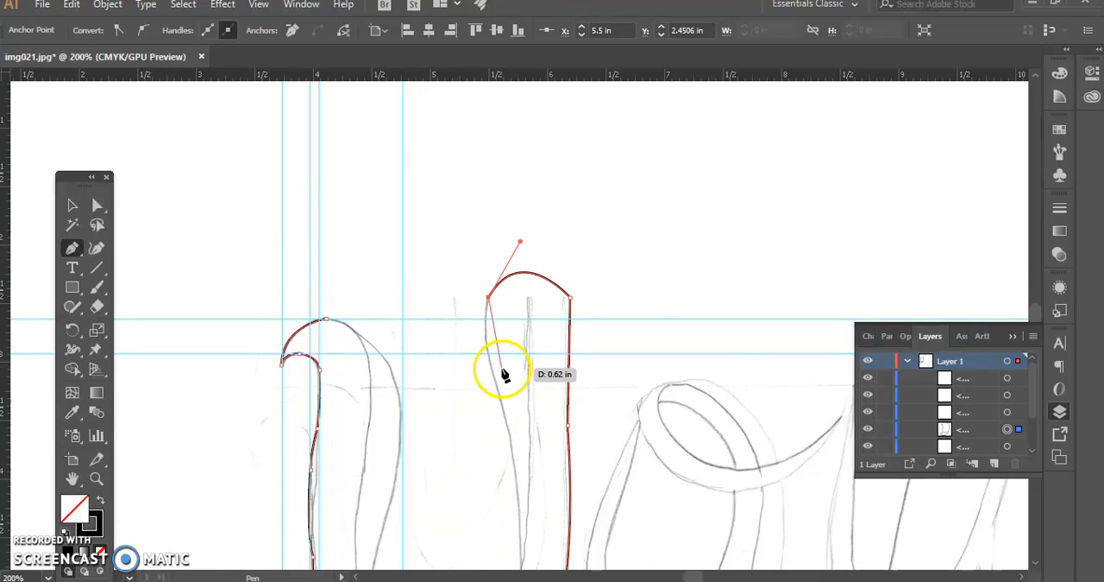
Trace the stem's inner edge downward and around the bottom of the bowl to an anchor at about X 4.50 in, Y 5.11 in
{"action": "scroll", "coordinate": [503, 367], "scroll_direction": "down", "scroll_amount": 3}
{"action": "left_click_drag", "start_coordinate": [500, 229], "coordinate": [541, 264]}
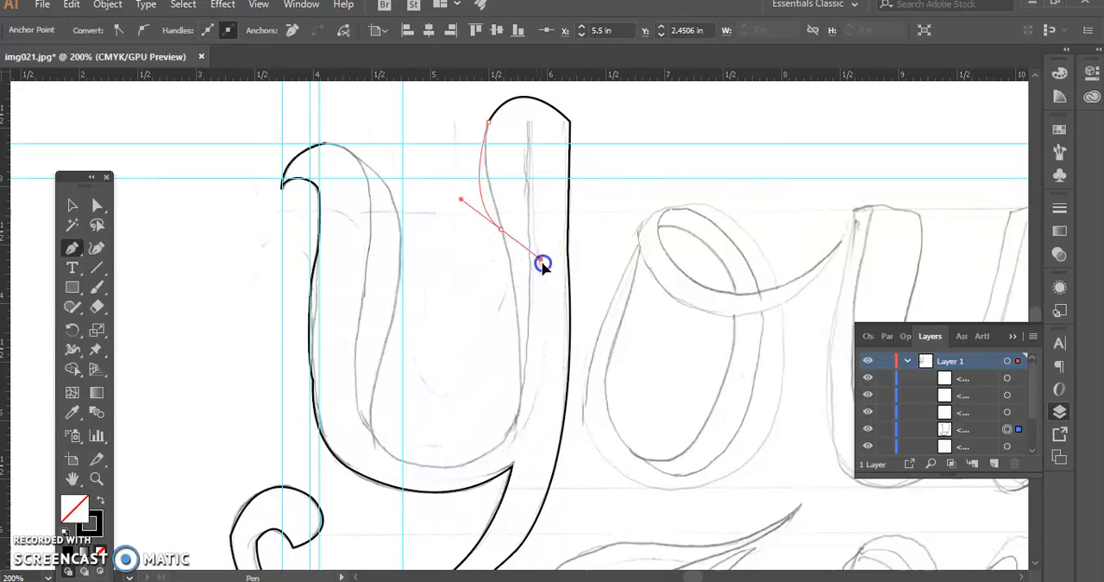
{"action": "left_click", "coordinate": [528, 298]}
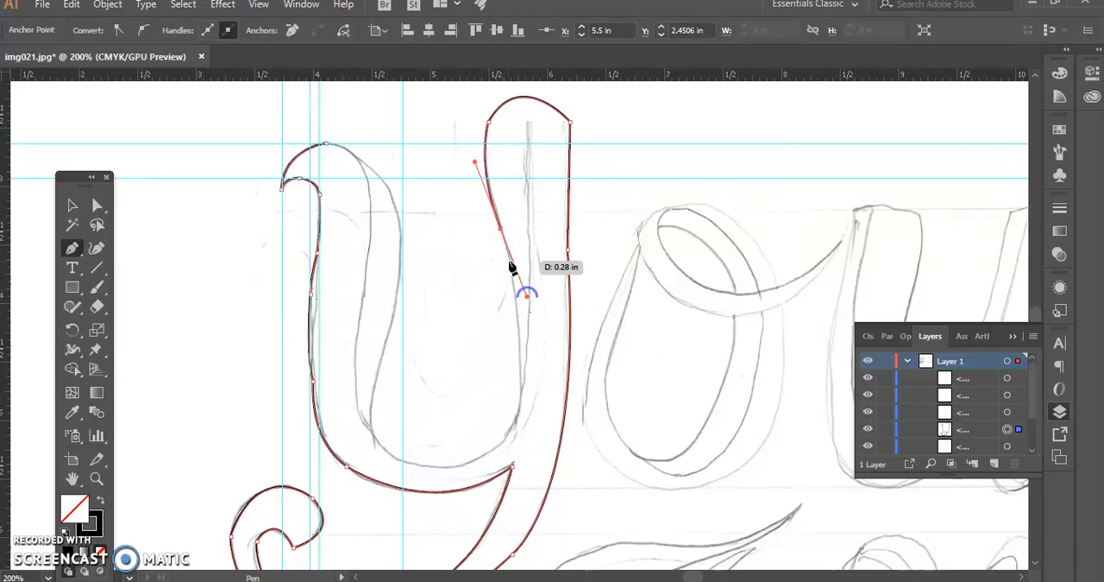
{"action": "left_click_drag", "start_coordinate": [501, 445], "coordinate": [453, 484]}
{"action": "left_click_drag", "start_coordinate": [372, 433], "coordinate": [319, 358]}
Trace the bowl's opposite inner edge upward through anchors at about X 4.69 in, Y 4.11 in and X 4.38 in, Y 2.77 in
{"action": "left_click_drag", "start_coordinate": [369, 439], "coordinate": [394, 318]}
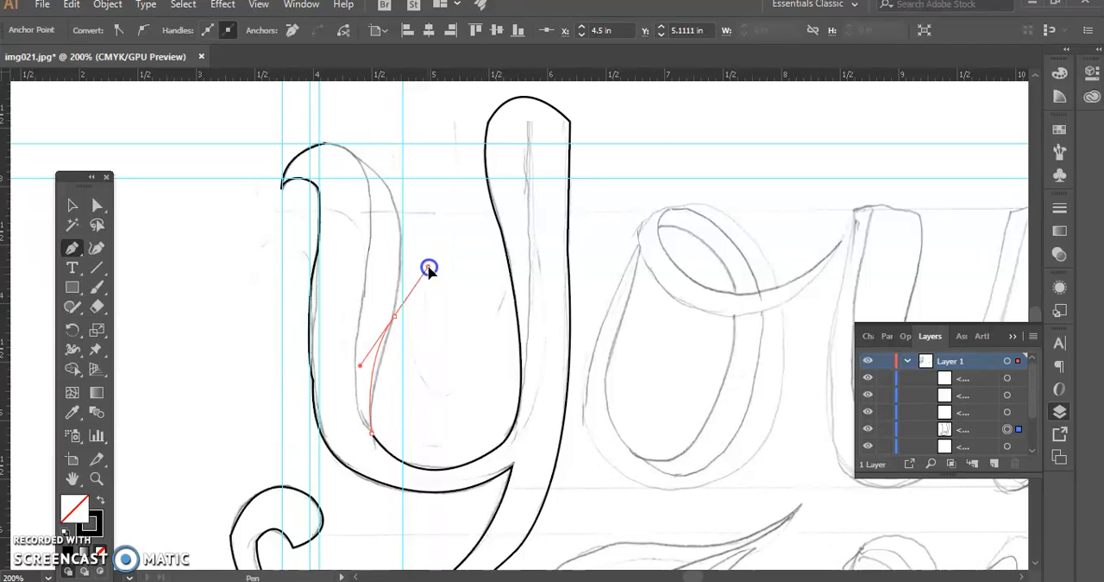
{"action": "left_click_drag", "start_coordinate": [423, 256], "coordinate": [424, 252]}
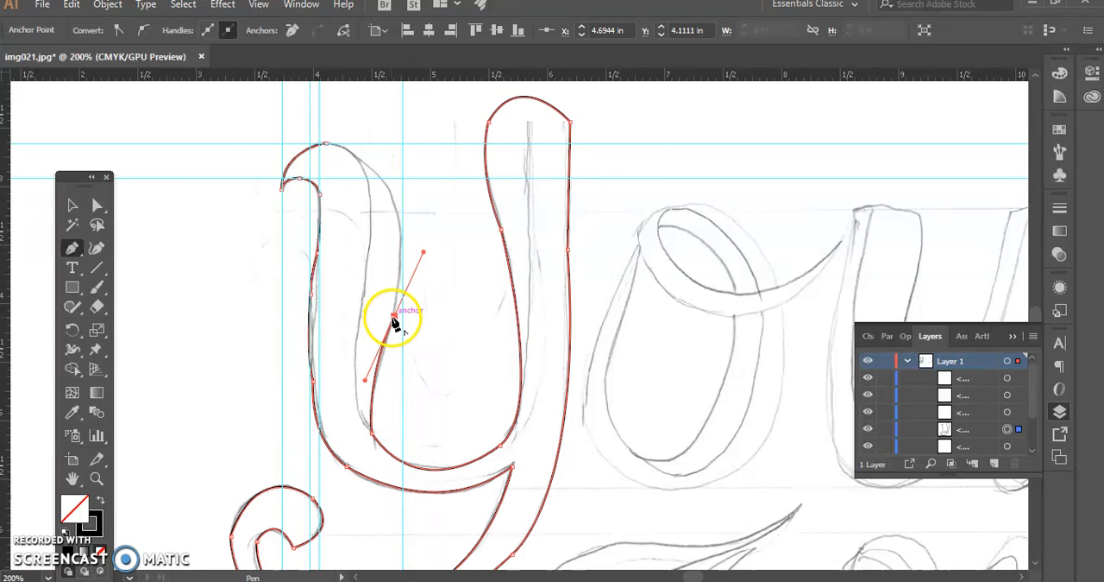
{"action": "left_click_drag", "start_coordinate": [358, 160], "coordinate": [286, 106]}
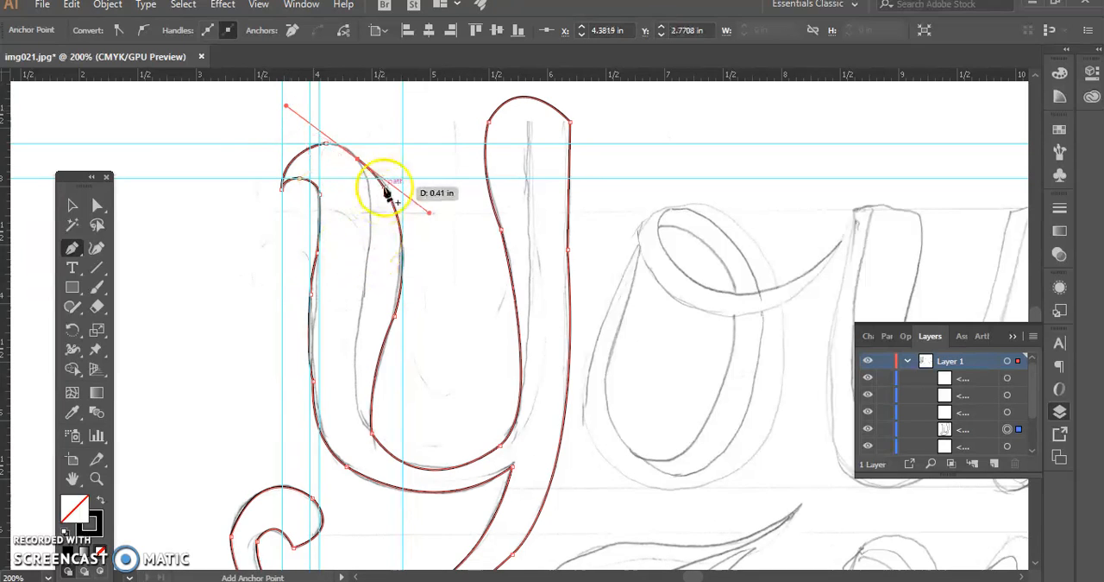
{"action": "right_click", "coordinate": [357, 161]}
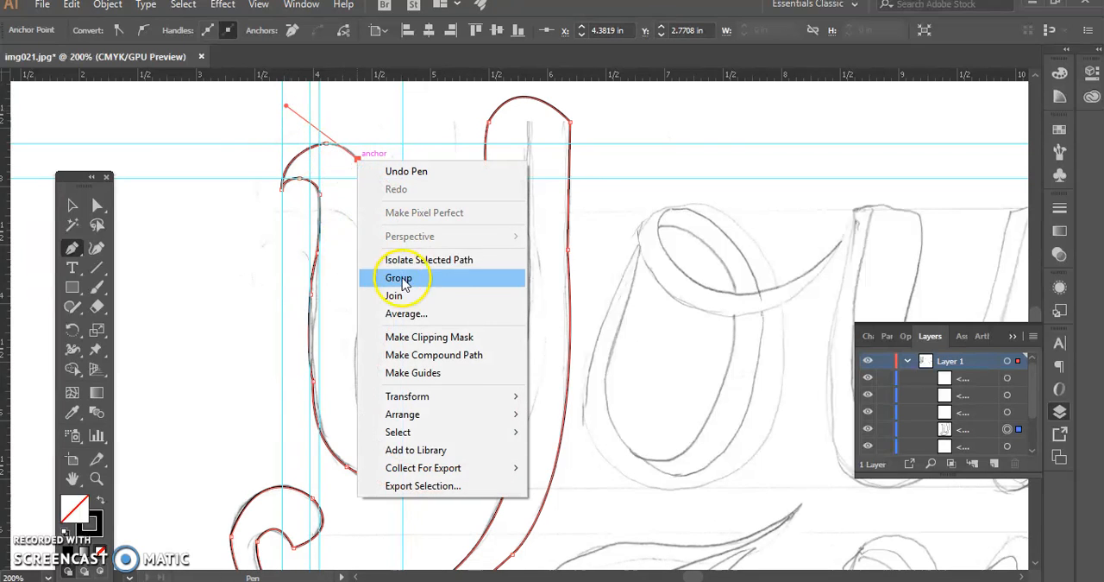
{"action": "left_click", "coordinate": [322, 185]}
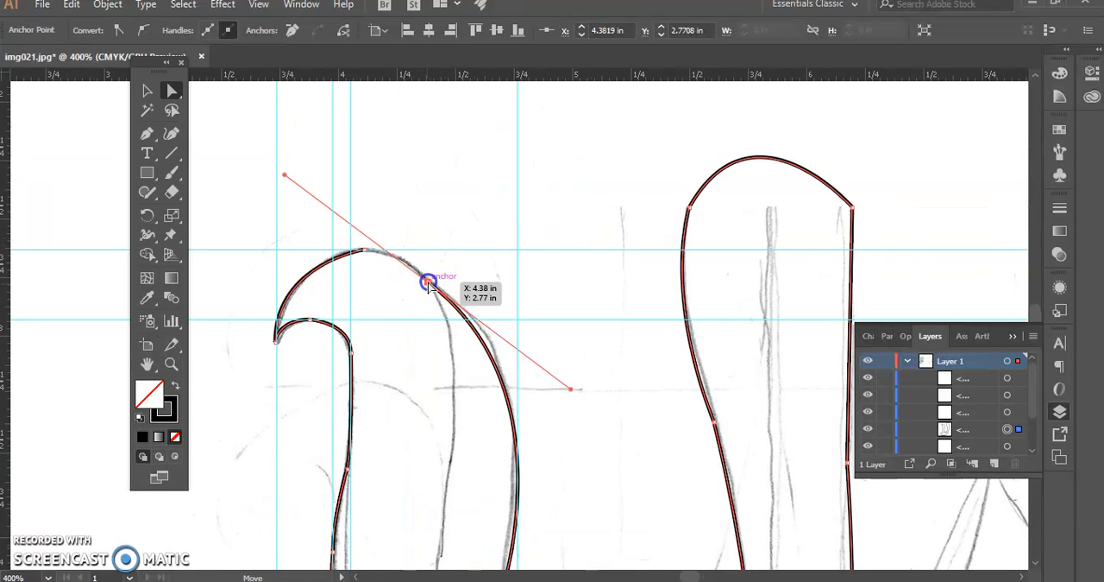
Move the path's end anchor onto the hook's top anchor, join them and pull out the joined anchor's handle to match the sketched curve
{"action": "left_click_drag", "start_coordinate": [428, 284], "coordinate": [364, 251]}
{"action": "left_click", "coordinate": [378, 268]}
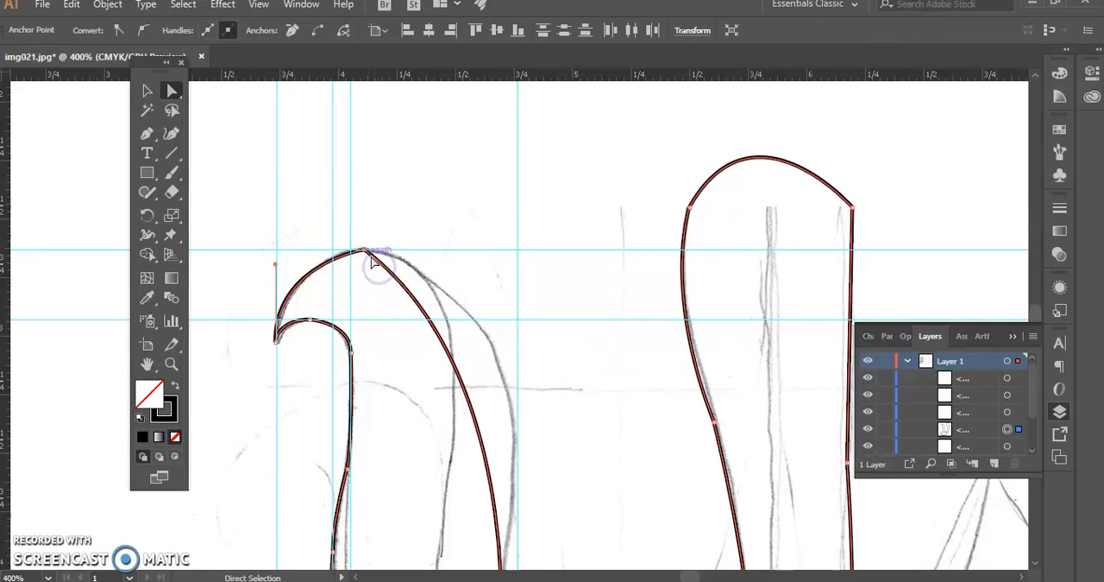
{"action": "right_click", "coordinate": [363, 251]}
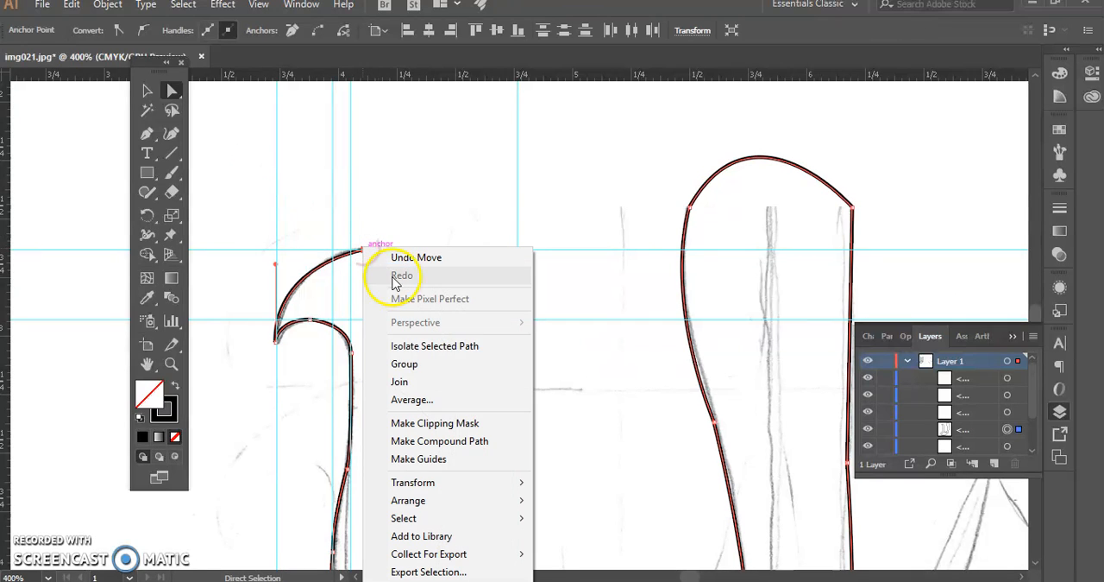
{"action": "left_click", "coordinate": [414, 382]}
{"action": "left_click_drag", "start_coordinate": [507, 356], "coordinate": [587, 312]}
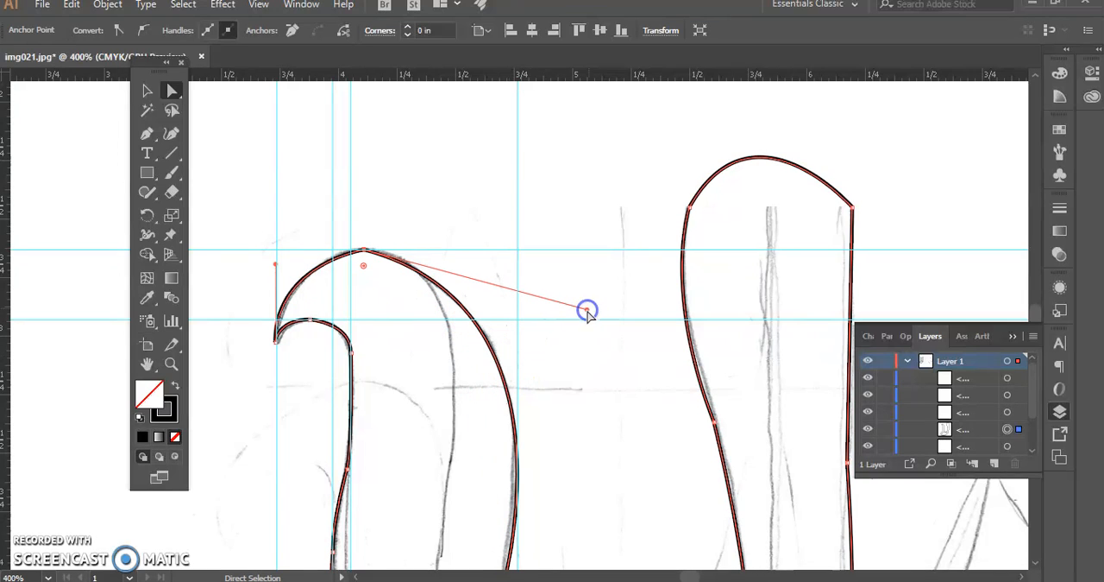